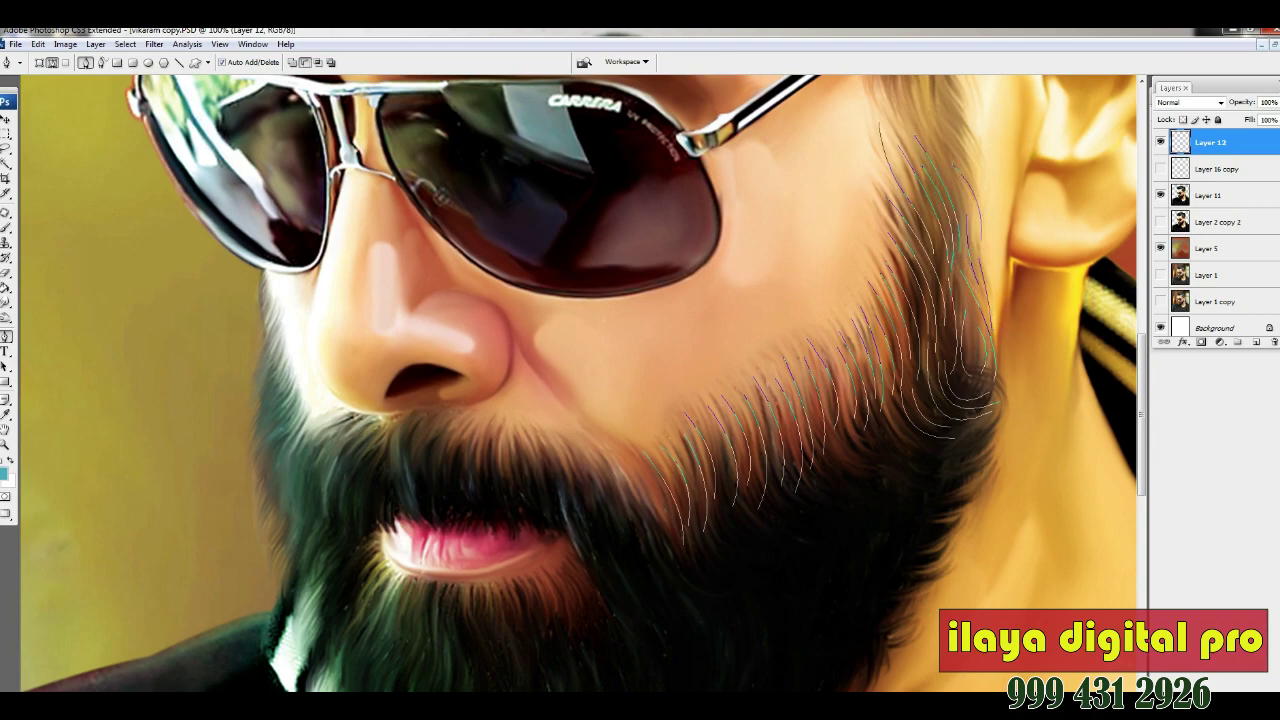
- Draw curved hair-strand paths with the Pen tool across the beard where the sideburn meets the jaw
scroll(978, 380, "down", 5)
left_click_drag(992, 285, 900, 262)
mouse_move(995, 300)
left_mouse_down()
mouse_move(870, 300)
mouse_move(882, 291)
mouse_move(885, 312)
left_mouse_up()
left_click_drag(1005, 245, 945, 300)
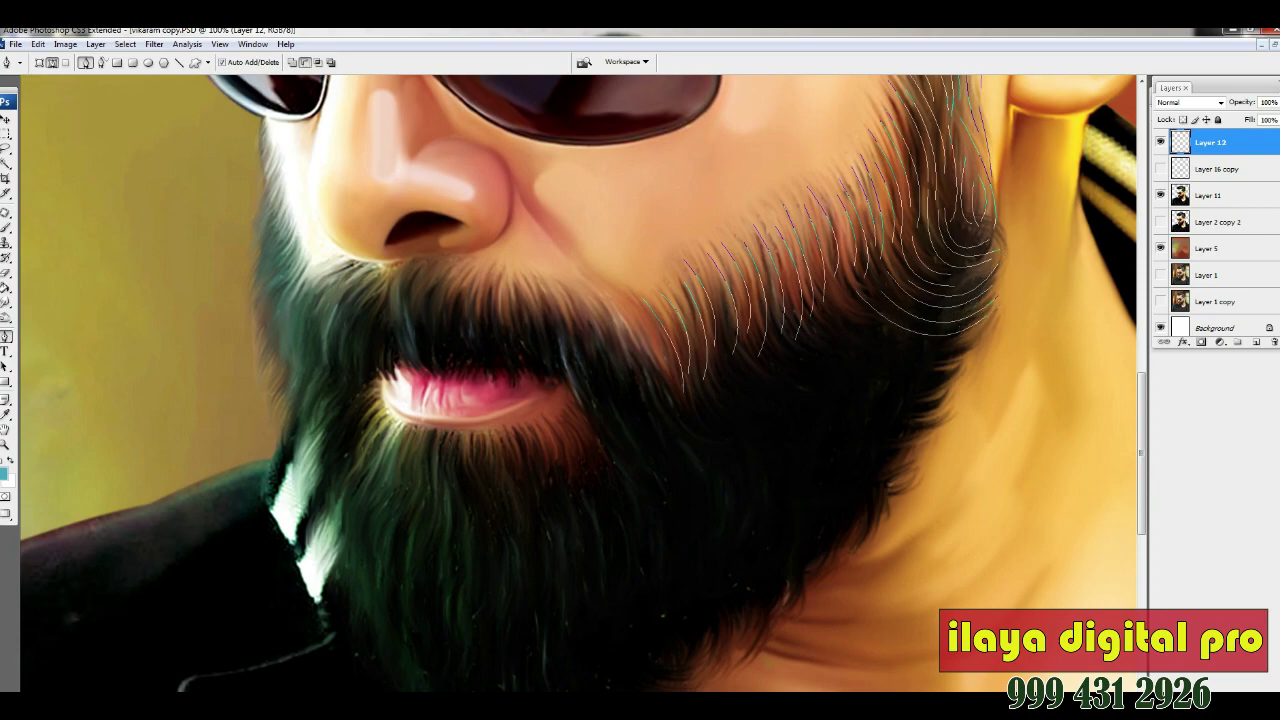
scroll(579, 383, "down", 4)
left_click_drag(726, 258, 733, 320)
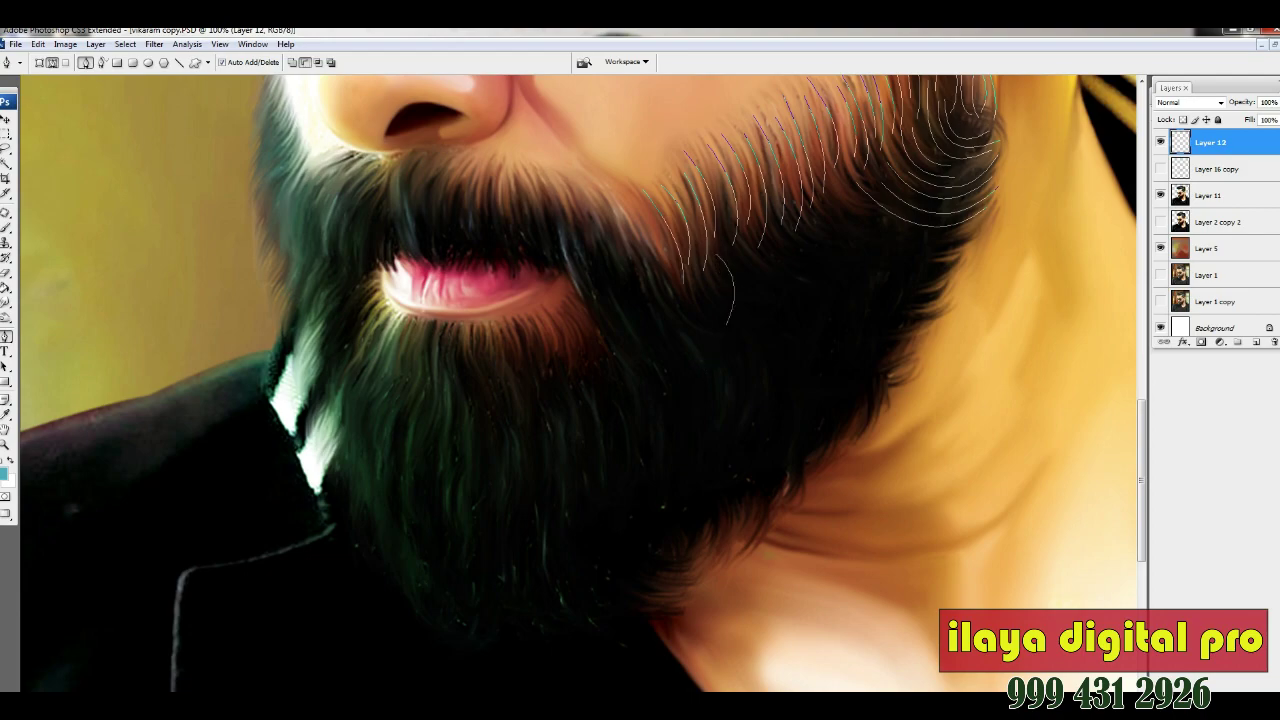
scroll(760, 275, "up", 2)
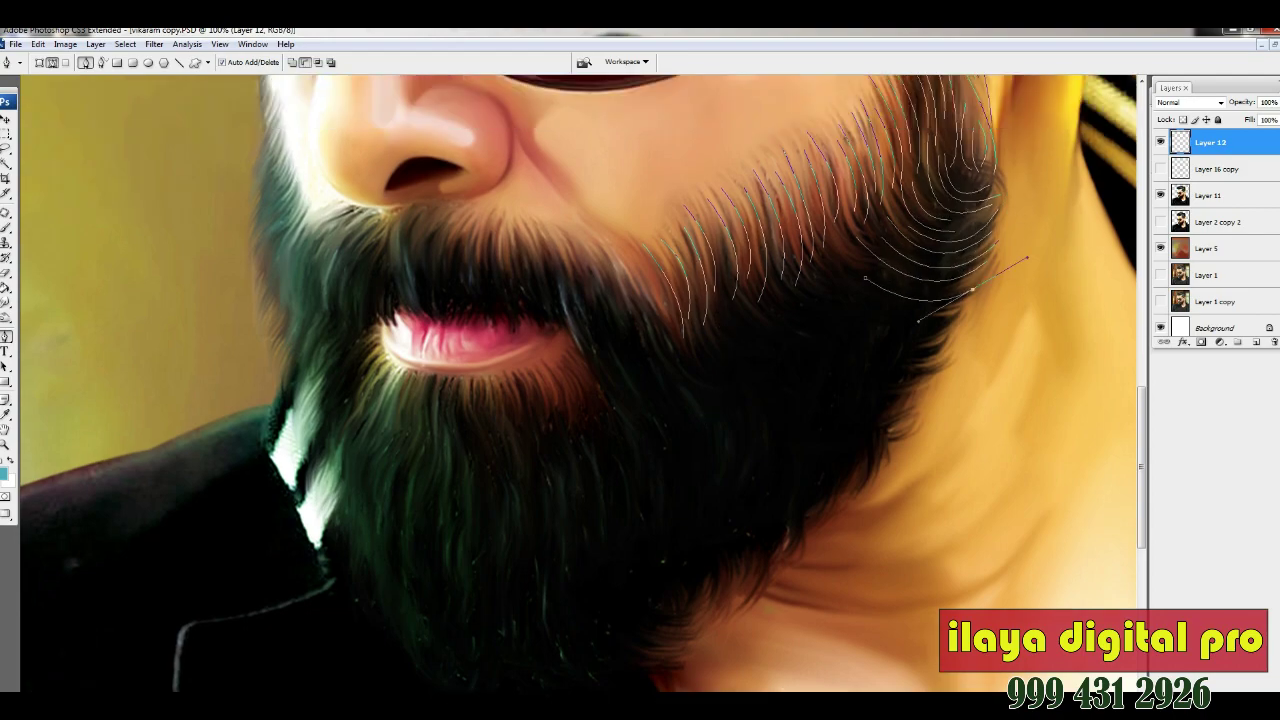
- Draw longer curved strand paths sweeping toward the outer jaw edge beneath the ear-side cheek
left_click_drag(835, 307, 960, 321)
left_click_drag(840, 355, 950, 360)
left_click_drag(800, 367, 905, 415)
left_click_drag(806, 325, 900, 412)
left_click(840, 257)
left_click_drag(950, 312, 1044, 270)
key("Return")
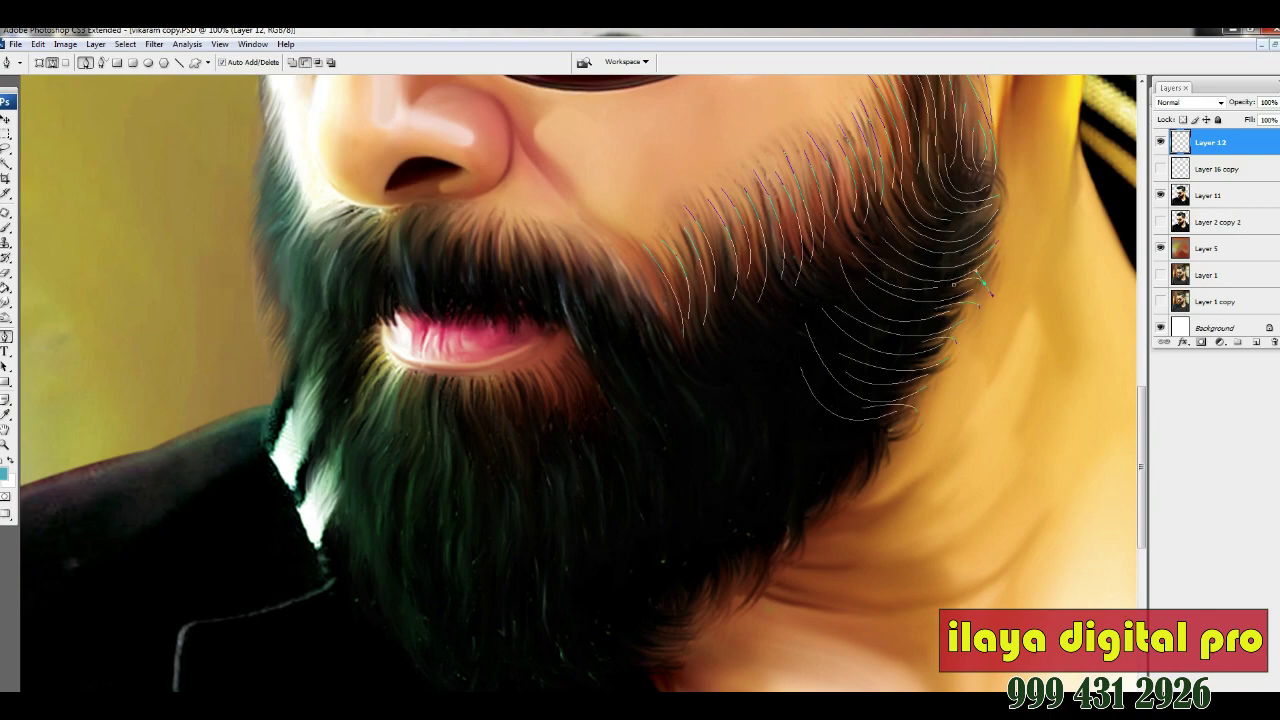
- Add curved strand paths running down from the moustache end beside the near corner of the mouth
scroll(984, 285, "down", 2)
left_click_drag(666, 298, 726, 356)
left_click(603, 270)
left_click_drag(646, 342, 672, 352)
left_click(650, 380)
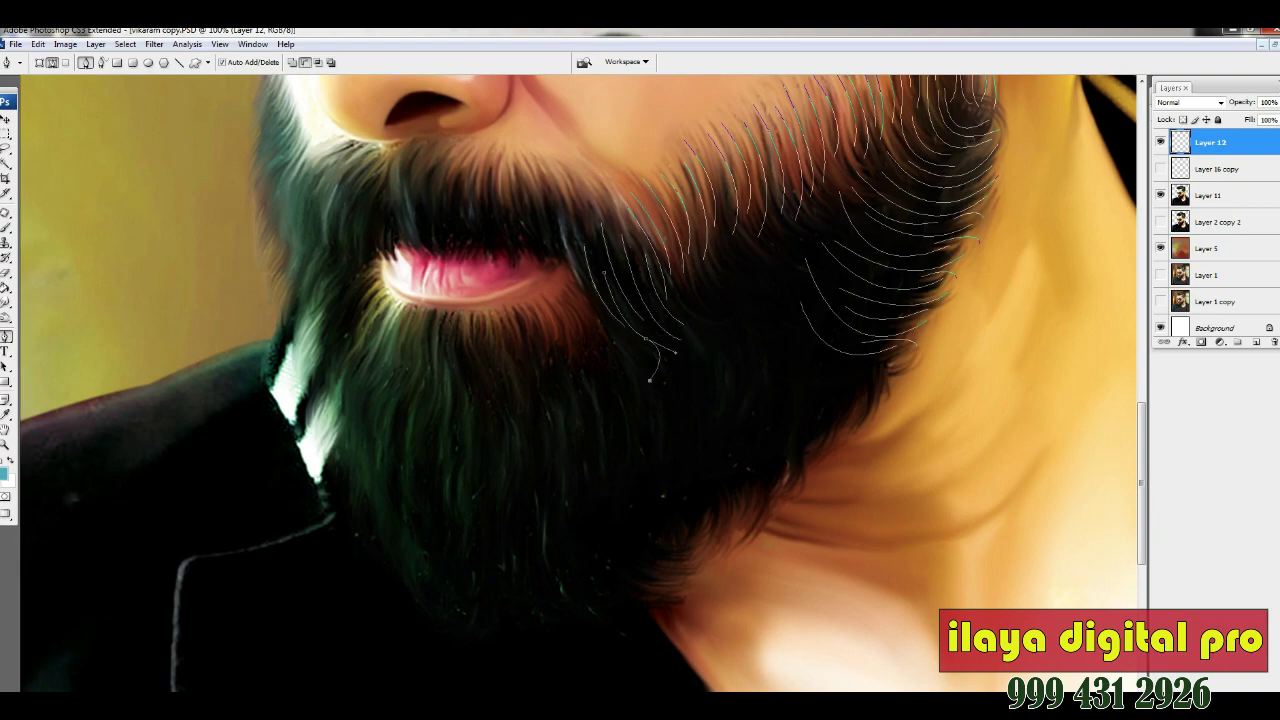
left_click_drag(612, 318, 628, 332)
scroll(580, 380, "down", 2)
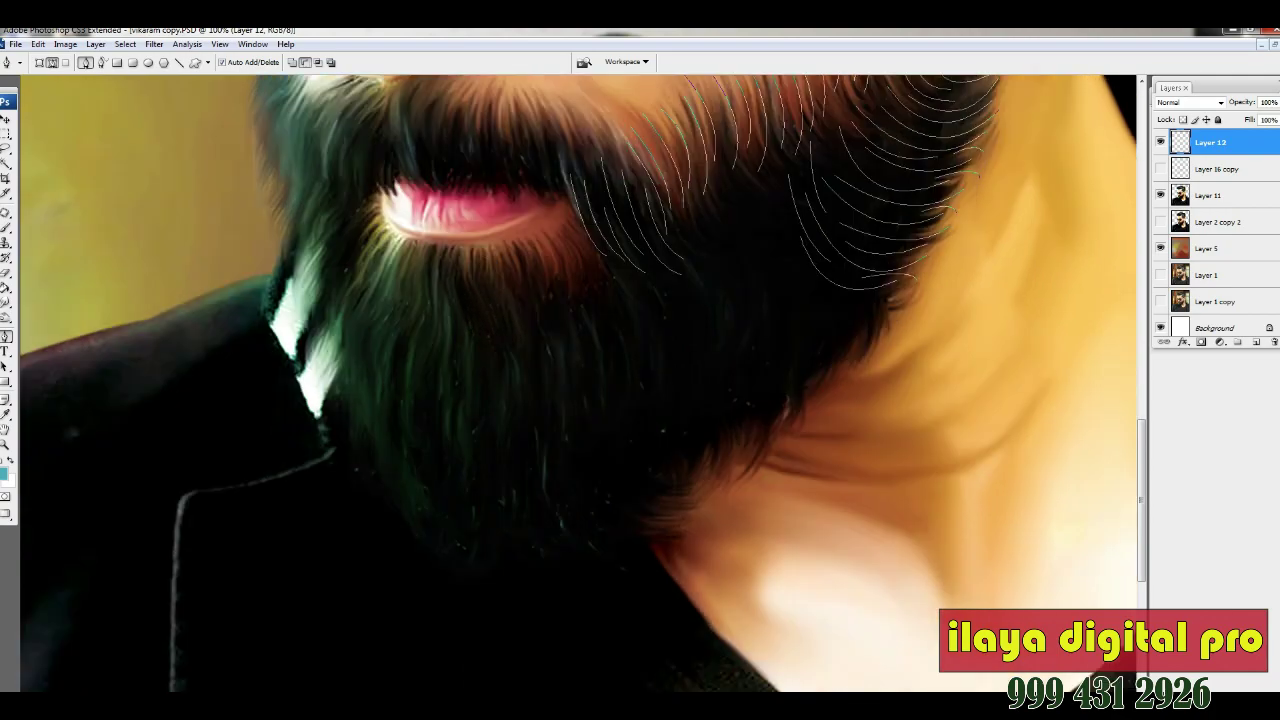
- Draw strand paths down the lower jaw, following the beard edge toward the neck
scroll(580, 380, "down", 2)
left_click_drag(740, 400, 750, 420)
mouse_move(770, 330)
left_mouse_down()
mouse_move(780, 350)
mouse_move(805, 345)
mouse_move(790, 300)
mouse_move(866, 294)
left_mouse_up()
left_click(848, 242)
left_click(844, 318)
scroll(860, 300, "down", 1)
left_click(790, 257)
left_click_drag(784, 305, 787, 320)
left_click(790, 332)
- Draw curved strand paths at the beard's lower tip, where it meets the neck and shirt
scroll(787, 320, "down", 2)
scroll(700, 300, "down", 1)
left_click(583, 178)
left_click_drag(625, 290, 680, 292)
left_click(612, 180)
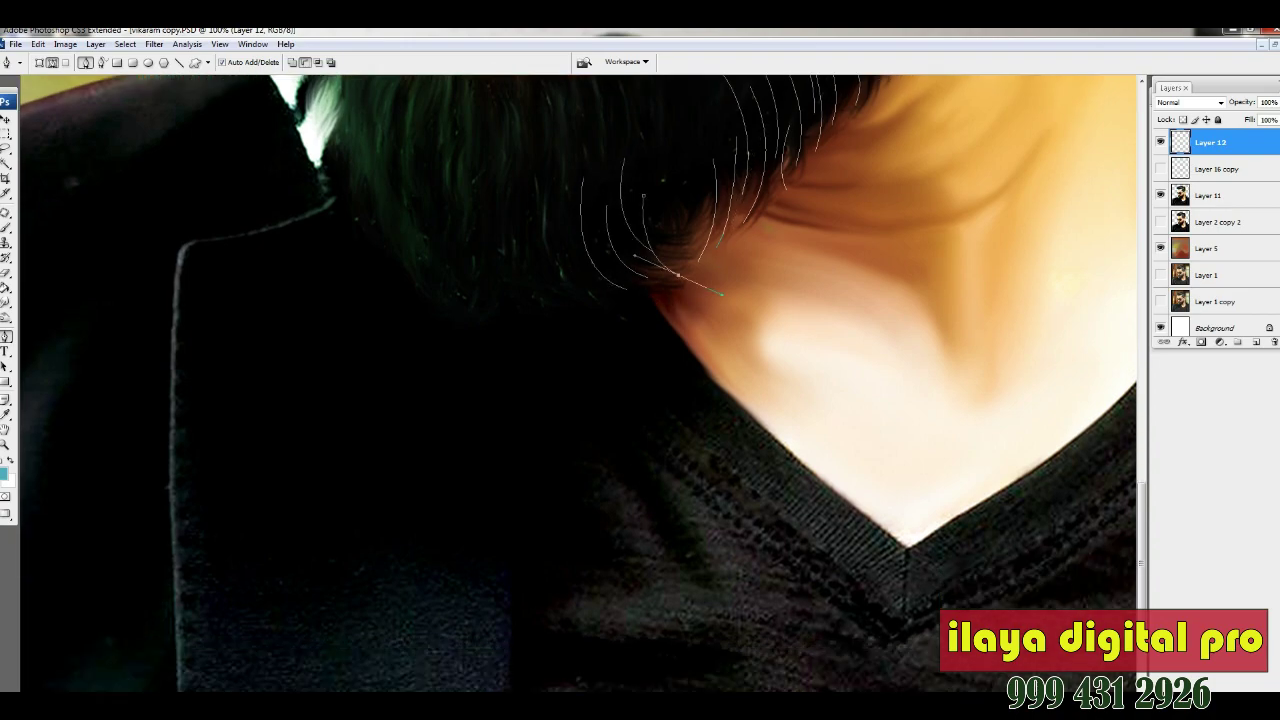
scroll(680, 290, "down", 2)
scroll(680, 290, "up", 6)
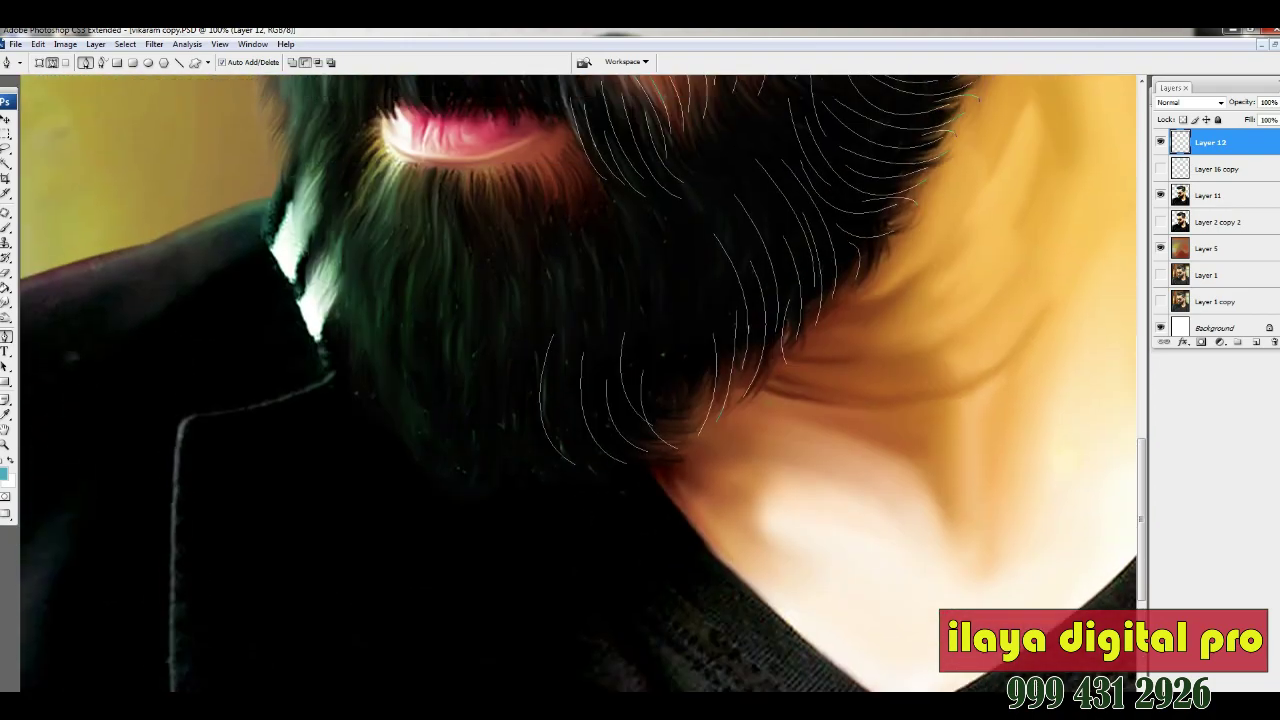
- Add curved strand paths along the bottom of the chin beard above the dark jacket
left_click(519, 378)
left_click_drag(505, 450, 515, 458)
left_click(437, 380)
left_click_drag(420, 450, 468, 438)
left_click(480, 335)
- Fill the beard between the near mouth corner and the lower jaw with flowing strand paths
left_click(657, 337)
left_click(690, 432)
left_click(676, 318)
mouse_move(690, 432)
left_mouse_down()
mouse_move(698, 440)
mouse_move(706, 414)
left_mouse_up()
left_click(650, 236)
left_click(655, 198)
left_click_drag(720, 300, 726, 310)
left_click(690, 165)
left_click(710, 142)
left_click_drag(775, 250, 780, 258)
- Draw long vertical strand paths down the middle of the beard below the lips
scroll(700, 300, "down", 2)
left_click(611, 178)
left_click(584, 176)
left_click_drag(620, 336, 616, 304)
left_click(552, 182)
left_click(593, 163)
- Draw a row of curved strand paths on the collar side of the chin beard
scroll(600, 250, "up", 2)
left_click(364, 206)
left_click_drag(342, 310, 346, 314)
left_click(396, 230)
left_click_drag(368, 368, 372, 372)
left_click(418, 243)
left_click_drag(398, 318, 378, 370)
left_click(440, 228)
left_click(411, 230)
left_click(398, 232)
- Extend the strand paths along the beard's lower edge next to the jacket lapel
scroll(352, 246, "down", 2)
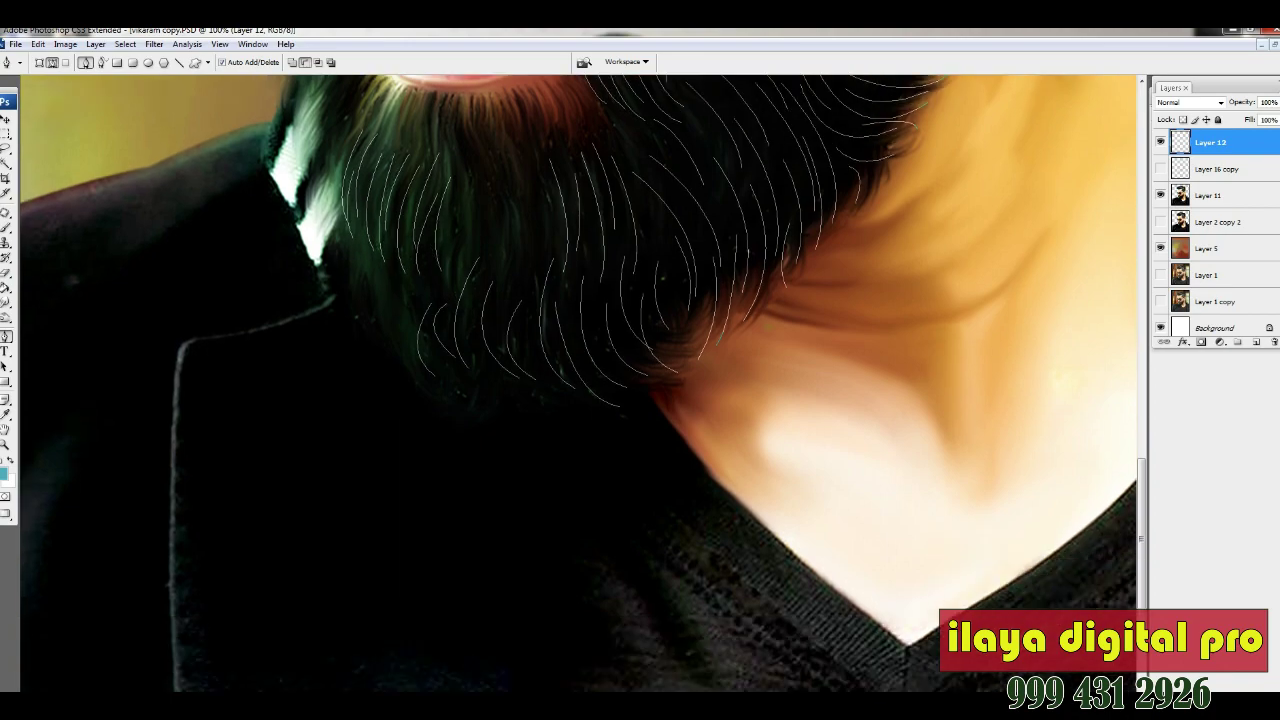
left_click(348, 238)
left_click_drag(342, 303, 395, 367)
left_click(366, 253)
left_click(384, 268)
scroll(400, 330, "up", 3)
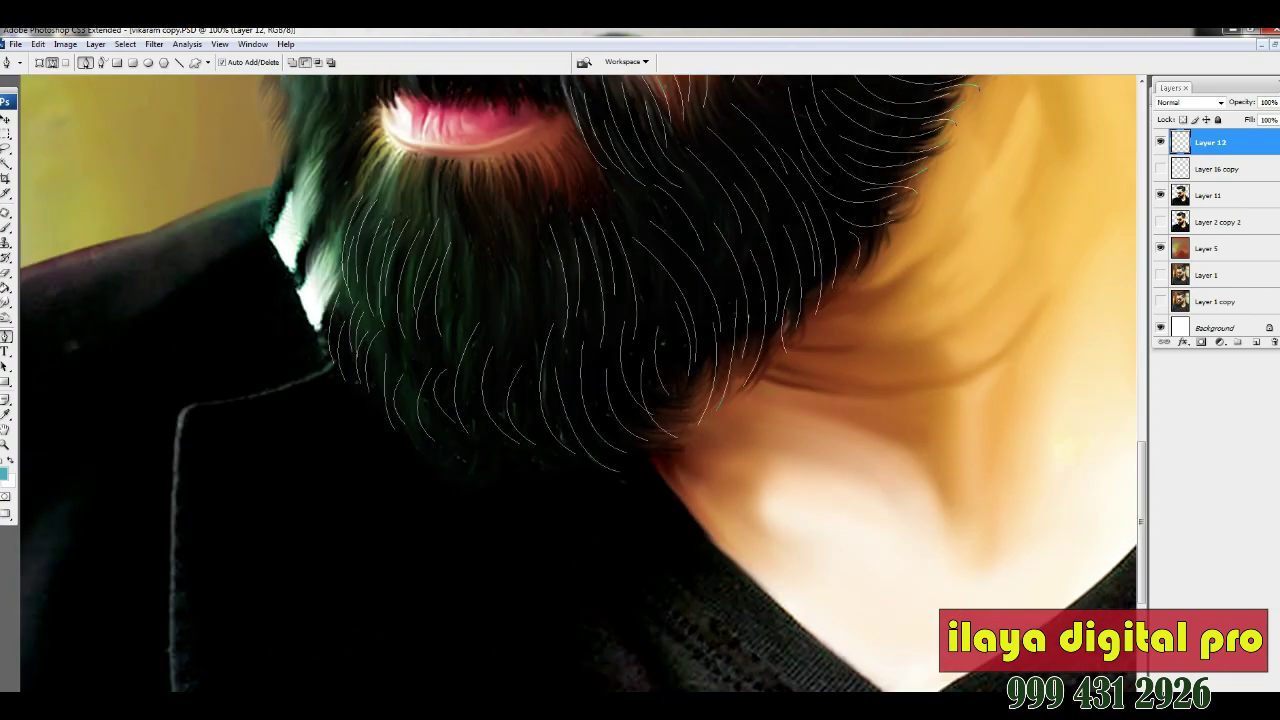
- Fill the centre of the chin beard with additional curved strand paths down to its lower edge
left_click(493, 271)
left_click_drag(502, 389, 506, 393)
left_click(487, 311)
left_click_drag(470, 466, 526, 511)
left_click(467, 428)
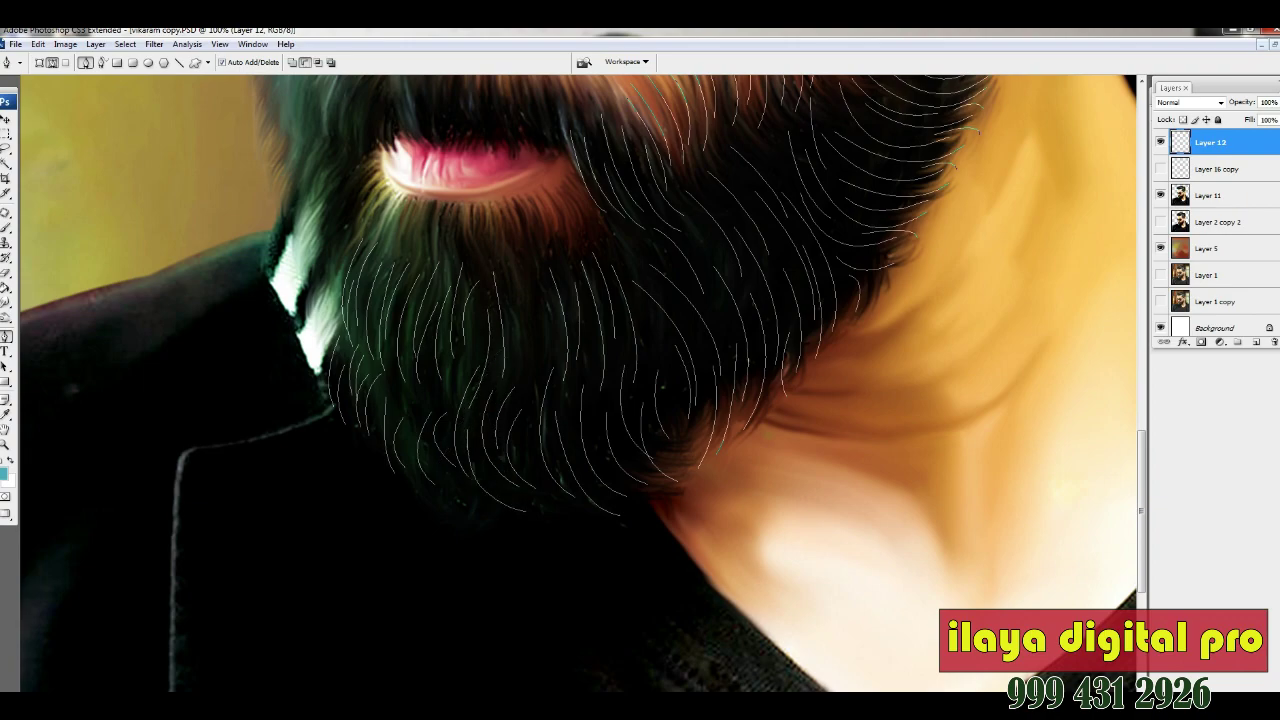
left_click(512, 290)
left_click_drag(512, 365, 495, 399)
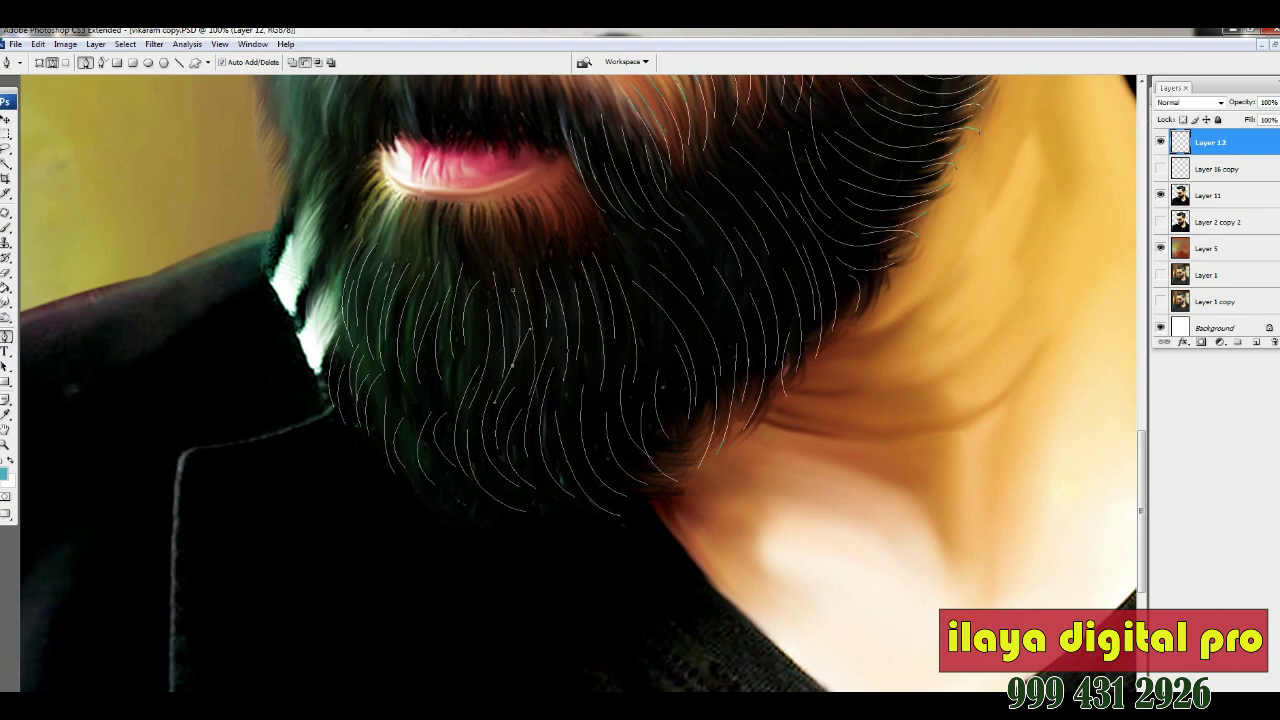
- Fill the remaining gaps in the lower beard toward the neck with strand paths
left_click(645, 310)
left_click_drag(672, 430, 678, 434)
left_click(620, 244)
left_click_drag(700, 390, 712, 396)
- Draw strand paths along the beard's outer edge over the bright collar
scroll(600, 400, "up", 2)
left_click(343, 280)
left_click_drag(333, 396, 338, 405)
left_click(328, 268)
left_click_drag(298, 330, 302, 345)
left_click(318, 232)
left_click_drag(290, 290, 292, 300)
- Draw short strand paths directly beneath the lower lip, undoing the last misplaced one
left_click(356, 206)
left_click_drag(396, 258, 386, 300)
left_click(568, 247)
left_click_drag(569, 302, 558, 338)
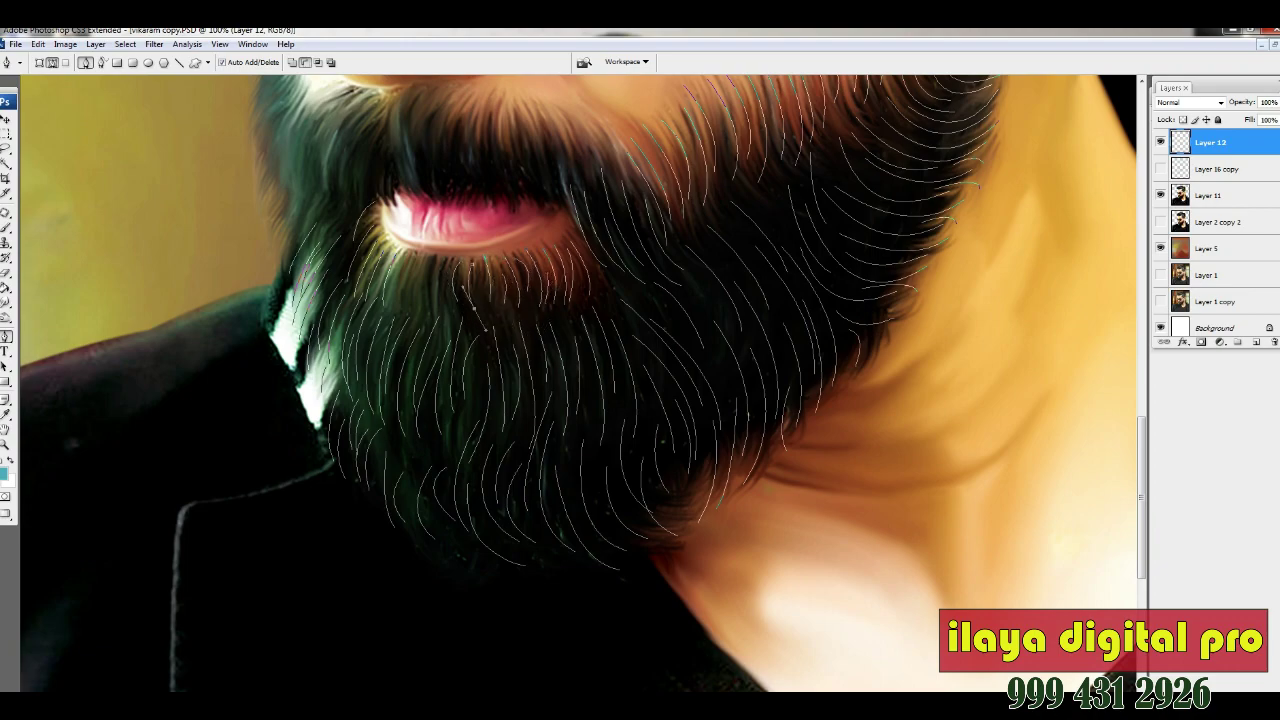
left_click(443, 258)
left_click_drag(437, 286, 434, 300)
key("ctrl+z")
scroll(580, 380, "up", 3)
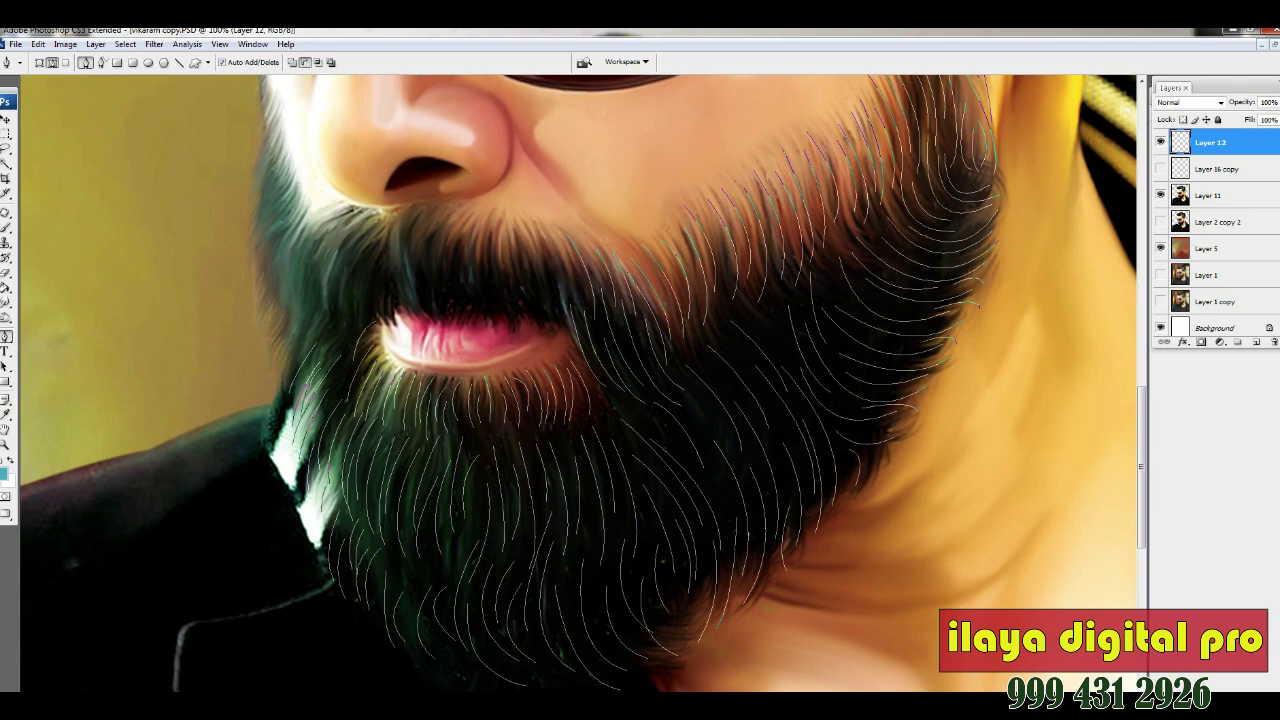
- Draw strand paths across the moustache from the near mouth corner past the nose to the far side
left_click(565, 249)
left_click_drag(510, 225, 478, 320)
left_click_drag(465, 226, 452, 328)
left_click(481, 252)
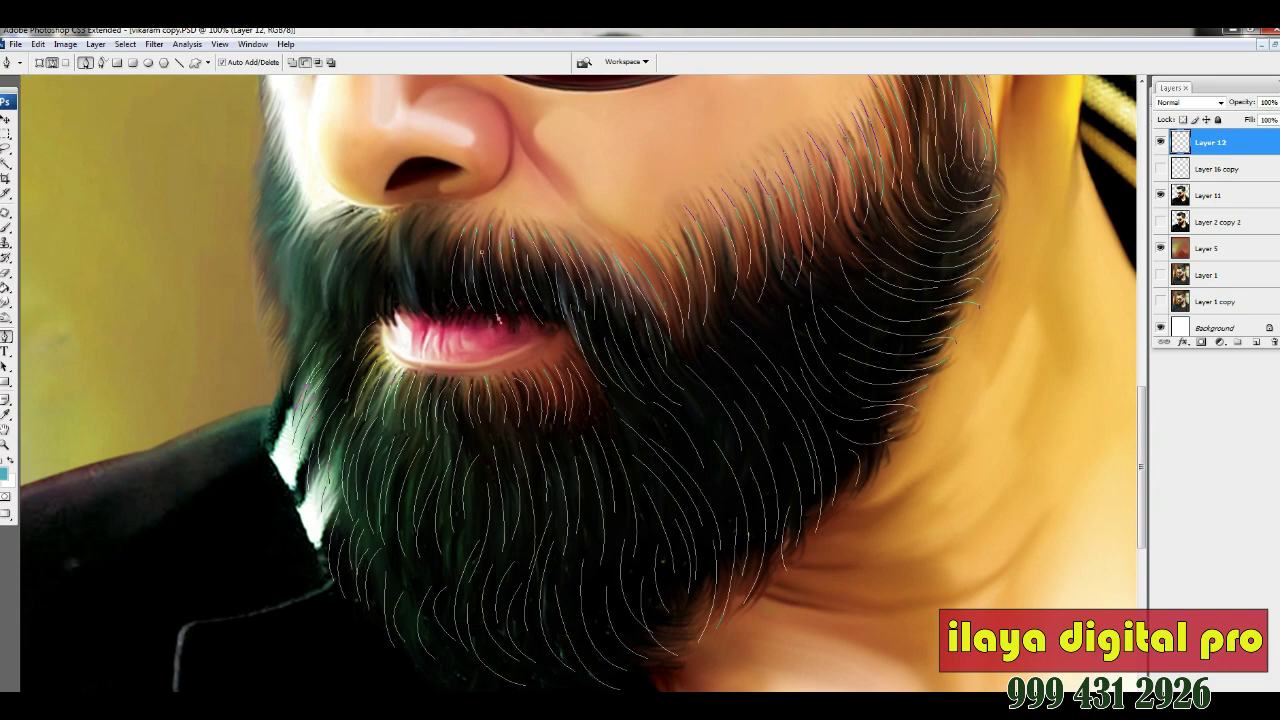
left_click_drag(435, 224, 453, 319)
left_click_drag(405, 230, 337, 352)
left_click(399, 223)
left_click(372, 232)
left_click(355, 220)
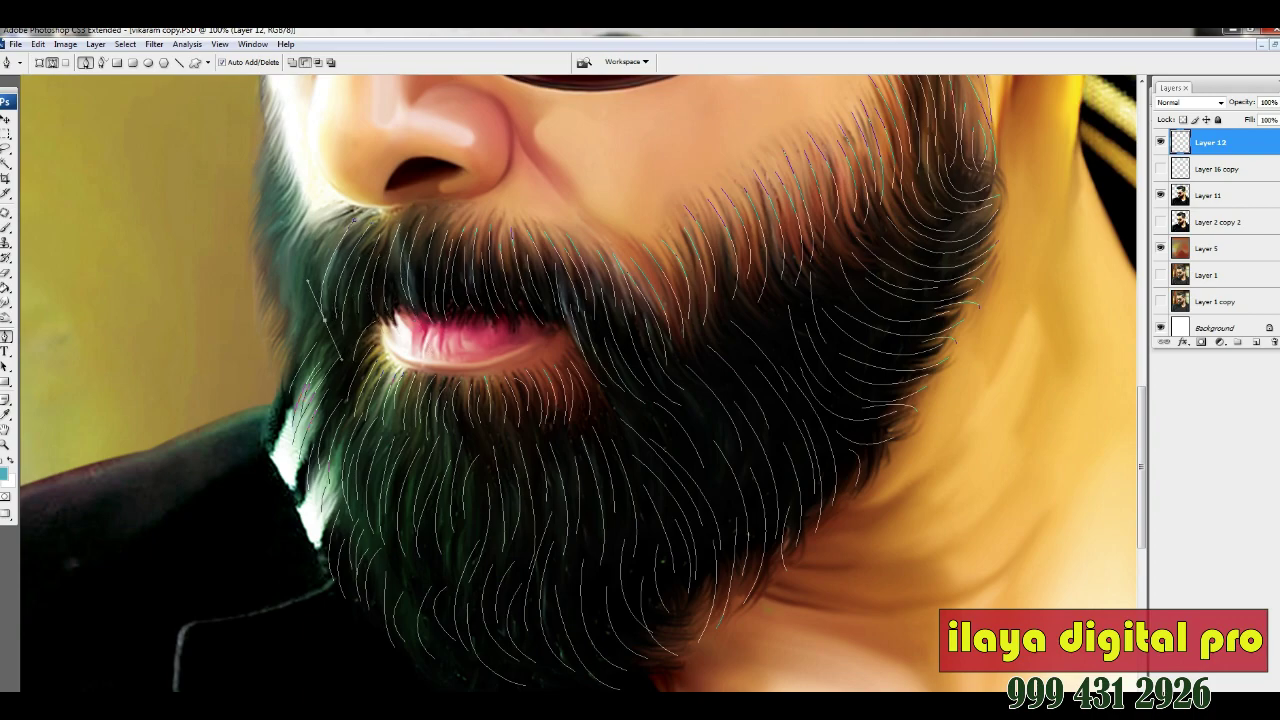
- Add strand paths on the far cheek beard beyond the moustache, down to its outer edge
left_click(322, 224)
left_click_drag(292, 306, 314, 326)
left_click(302, 215)
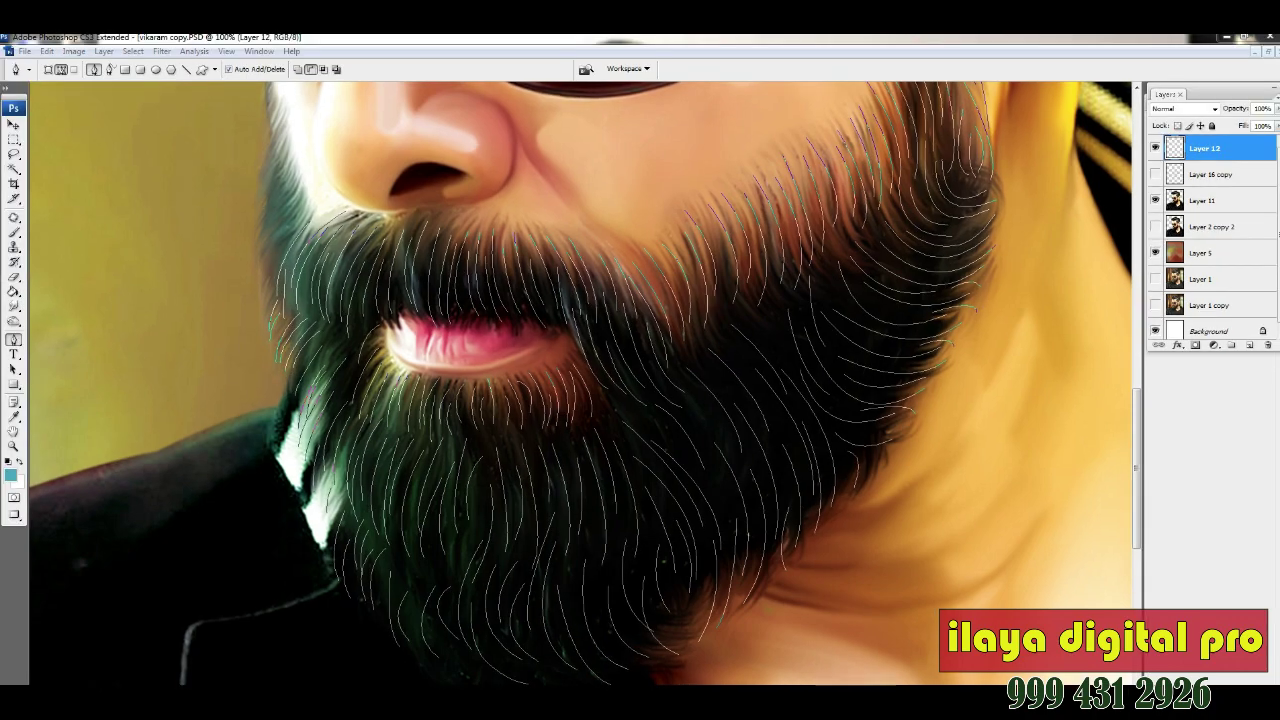
scroll(280, 366, "up", 5)
left_click_drag(272, 430, 278, 420)
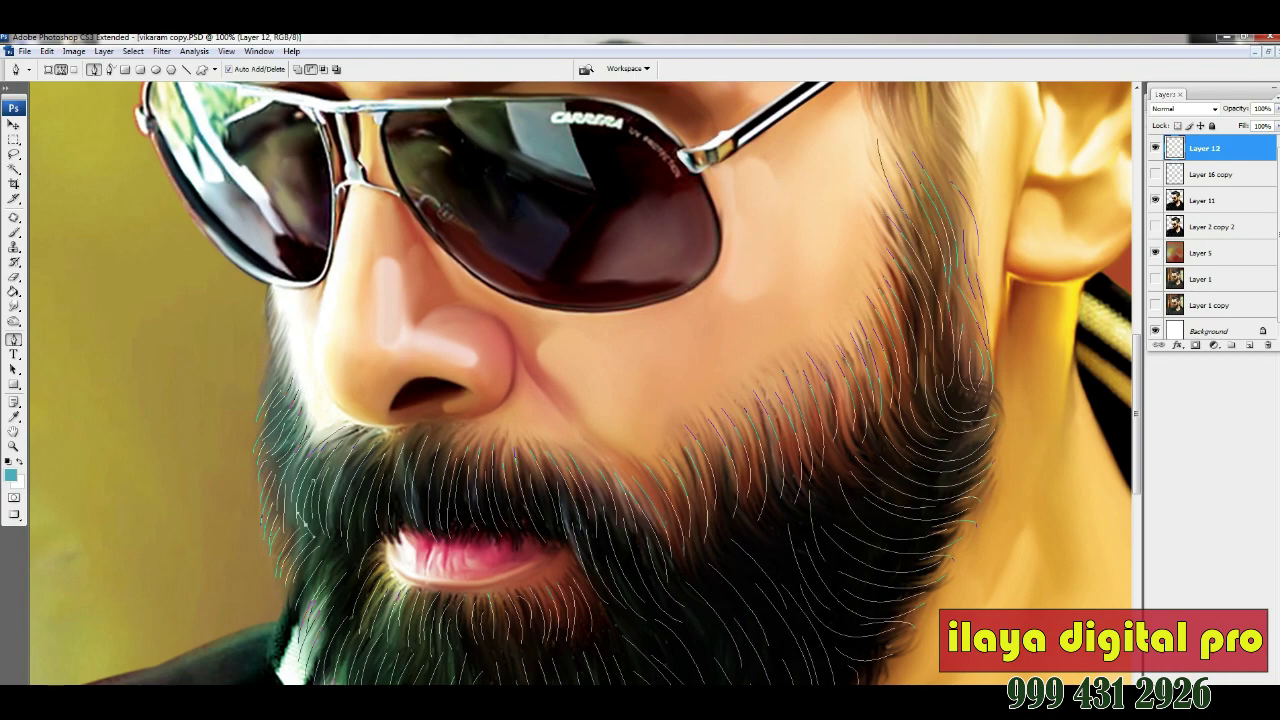
scroll(587, 384, "up", 5)
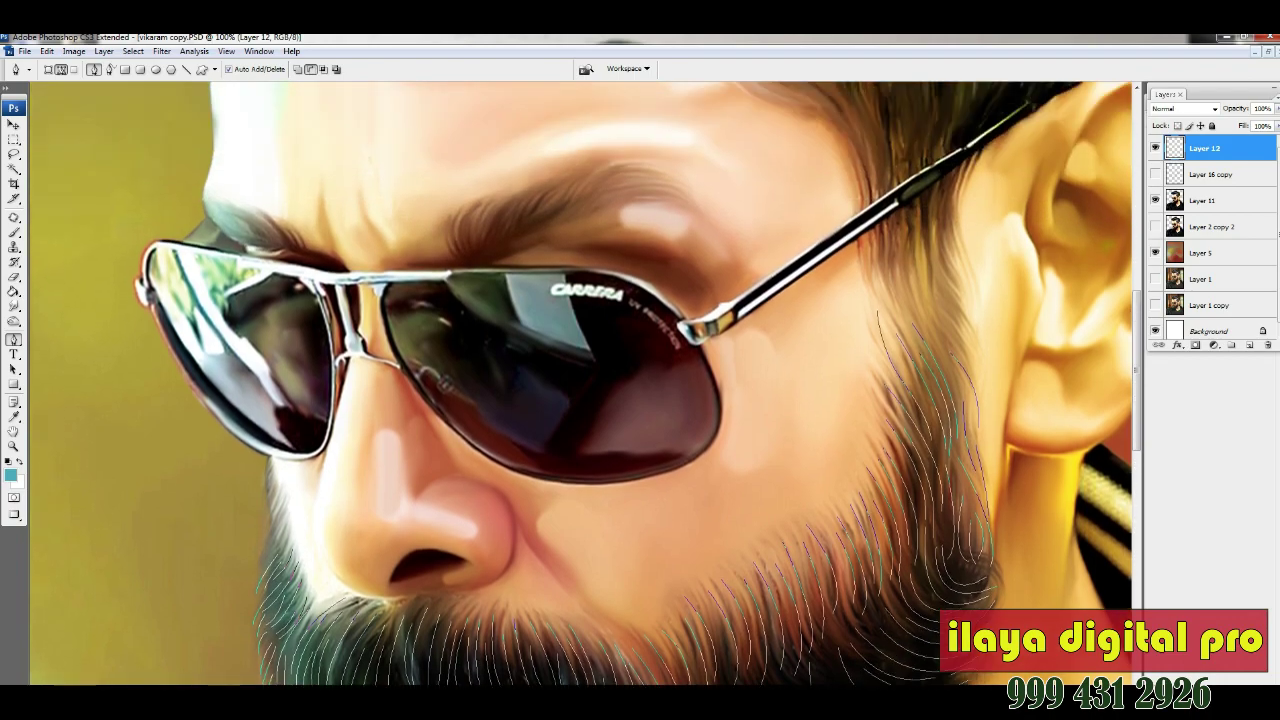
- Draw fine short strand paths along the thin far-cheek hairline just below the sunglasses
key("z")
left_click_drag(402, 580, 420, 615)
key("p")
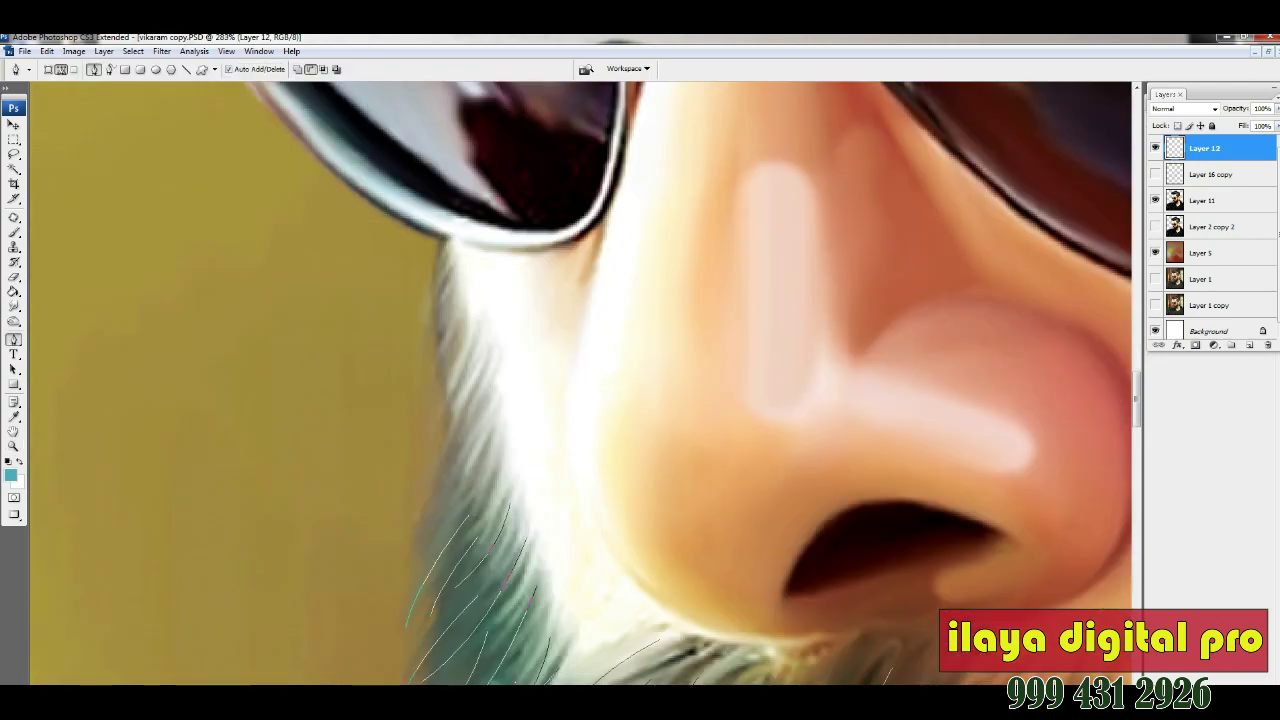
left_click_drag(428, 300, 423, 316)
left_click(431, 355)
left_click_drag(438, 378, 435, 408)
scroll(430, 420, "down", 2)
left_click_drag(418, 452, 434, 482)
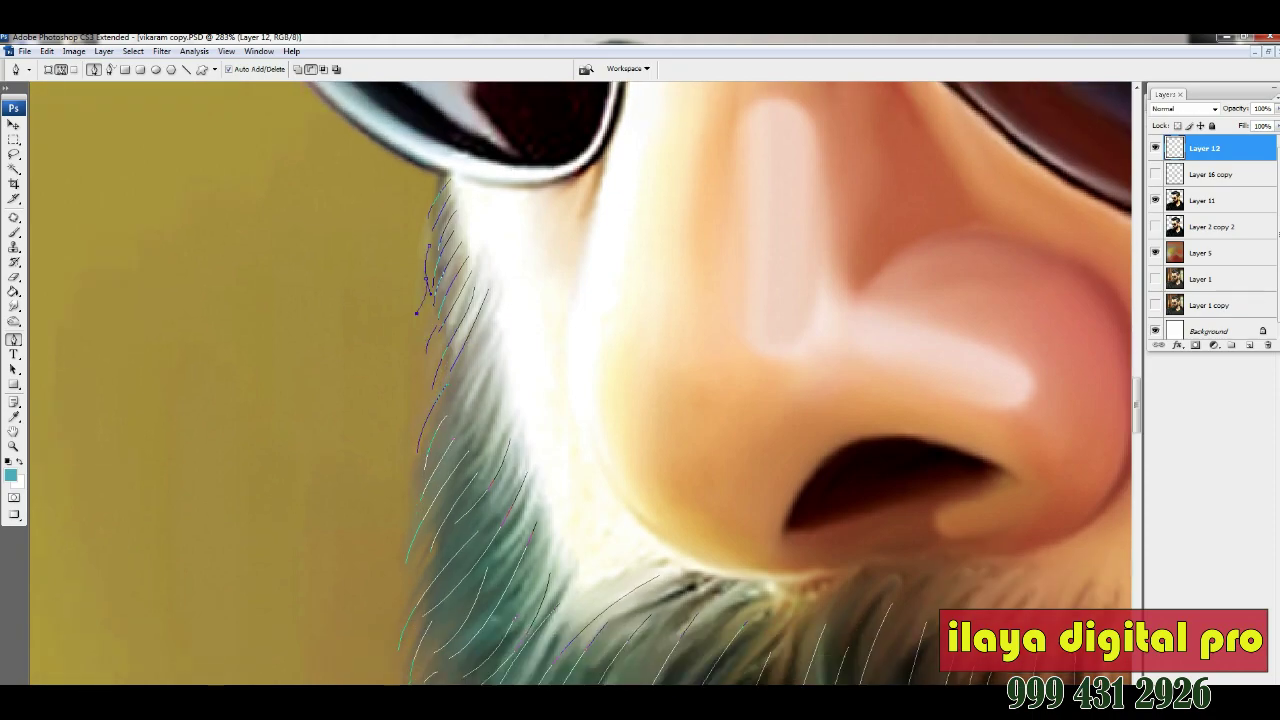
- Continue the fine strand paths down the far cheek's outer beard edge beside the moustache
scroll(430, 290, "up", 2)
scroll(440, 320, "down", 2)
scroll(480, 420, "down", 3)
scroll(520, 400, "down", 1)
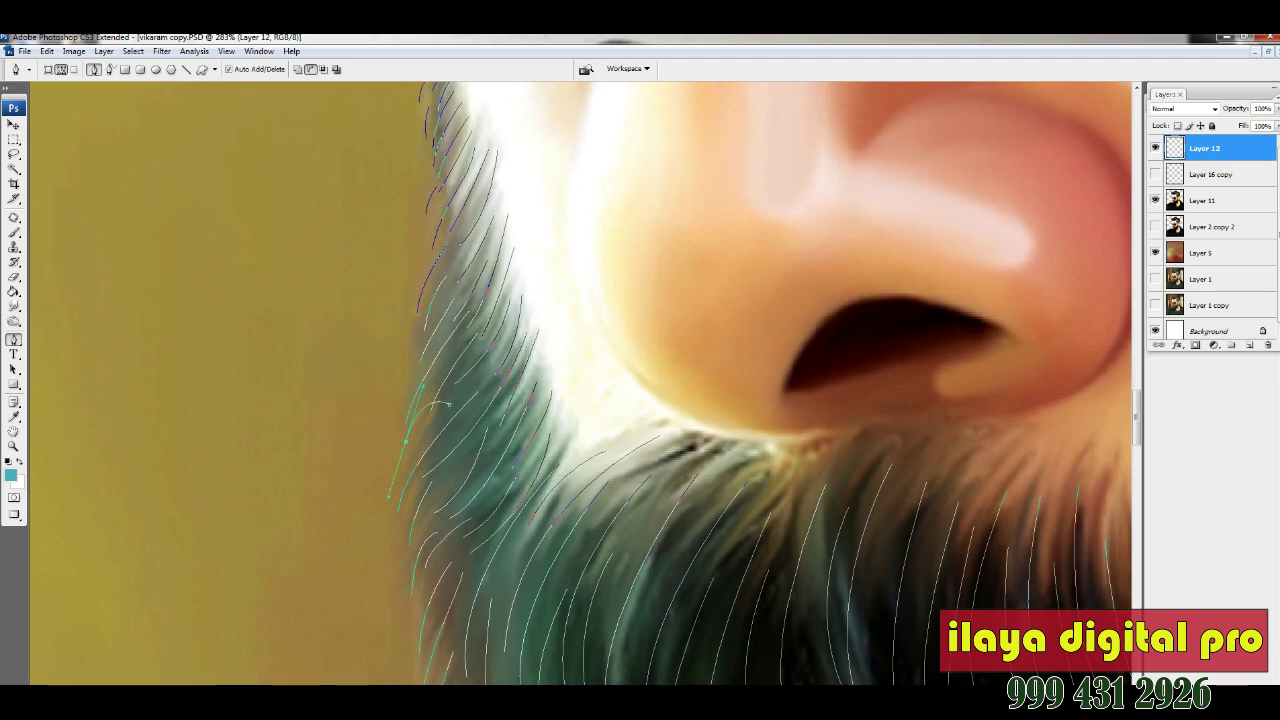
- Draw long wavy strand paths down the sideburn from the sunglasses temple to the upper beard in front of the ear
key("ctrl+minus")
key("ctrl+minus")
key("ctrl+minus")
key("ctrl+minus")
key("ctrl+plus")
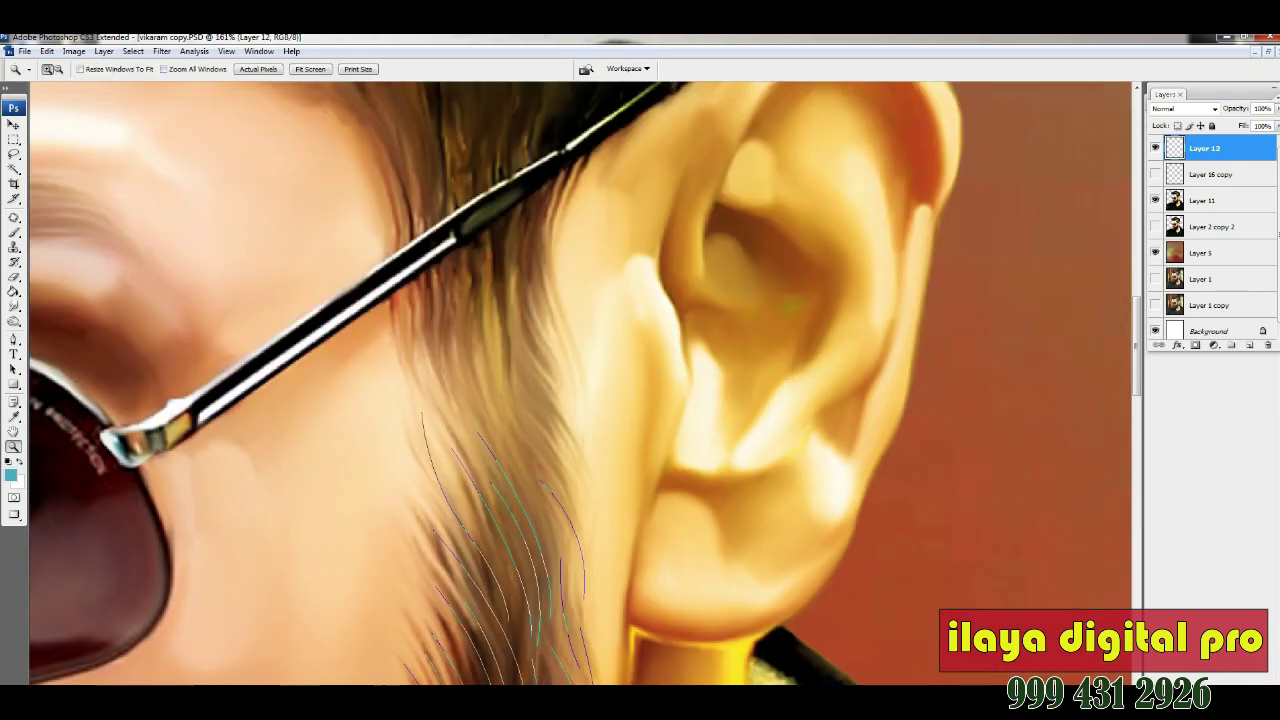
mouse_move(515, 275)
left_mouse_down()
mouse_move(565, 400)
mouse_move(560, 460)
left_mouse_up()
left_click_drag(560, 545, 555, 590)
left_click_drag(484, 316, 522, 468)
left_click_drag(456, 364, 496, 444)
left_click_drag(492, 320, 518, 388)
left_click_drag(486, 466, 449, 262)
left_click_drag(394, 300, 468, 545)
scroll(445, 420, "down", 3)
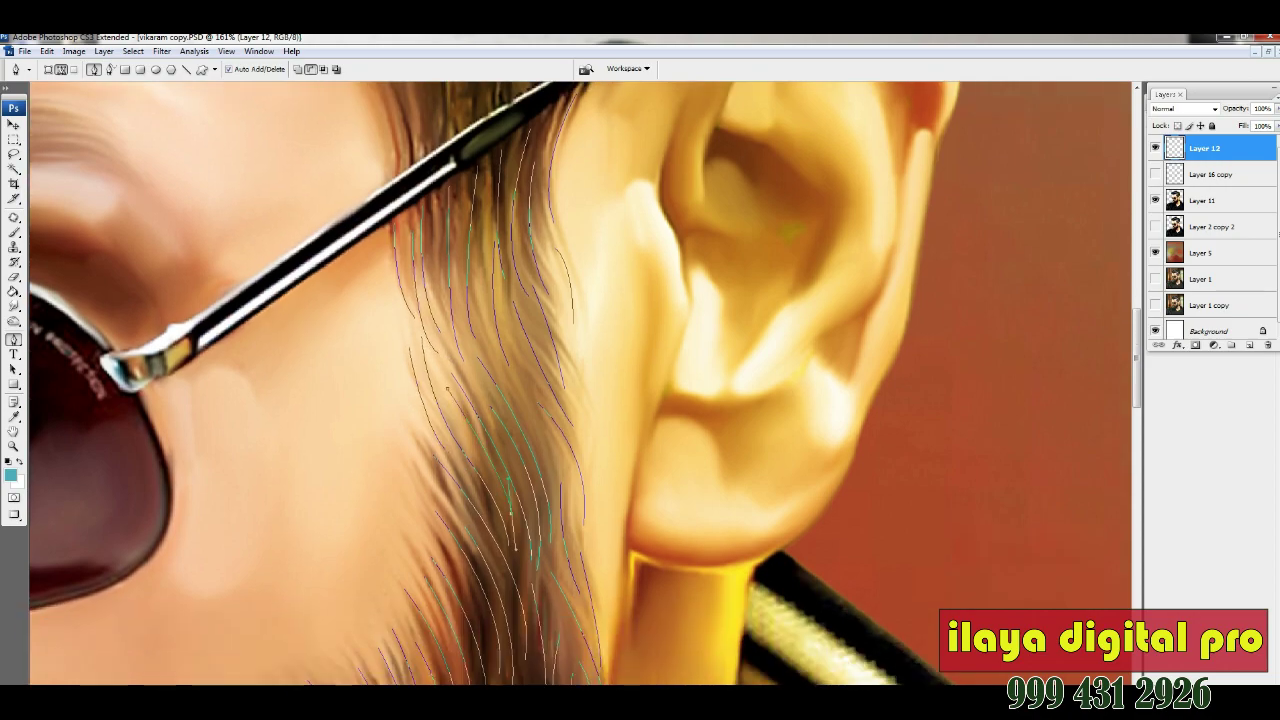
scroll(585, 383, "up", 1)
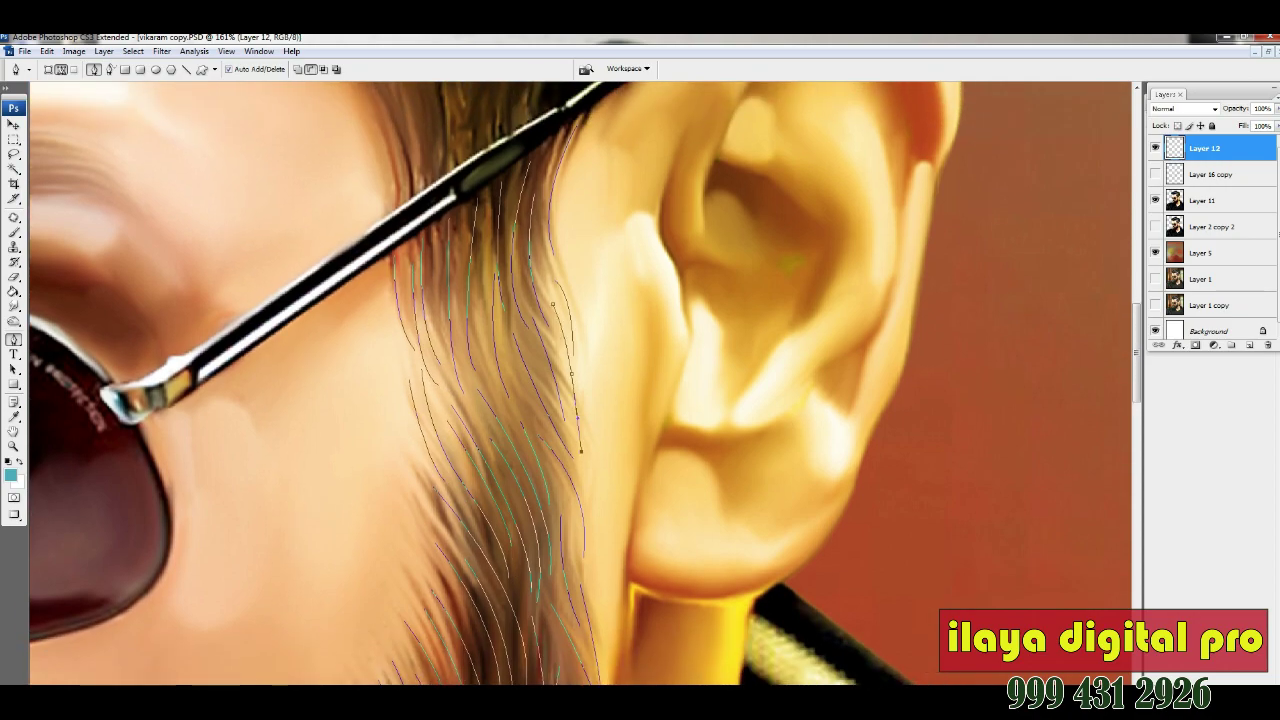
scroll(585, 383, "down", 6)
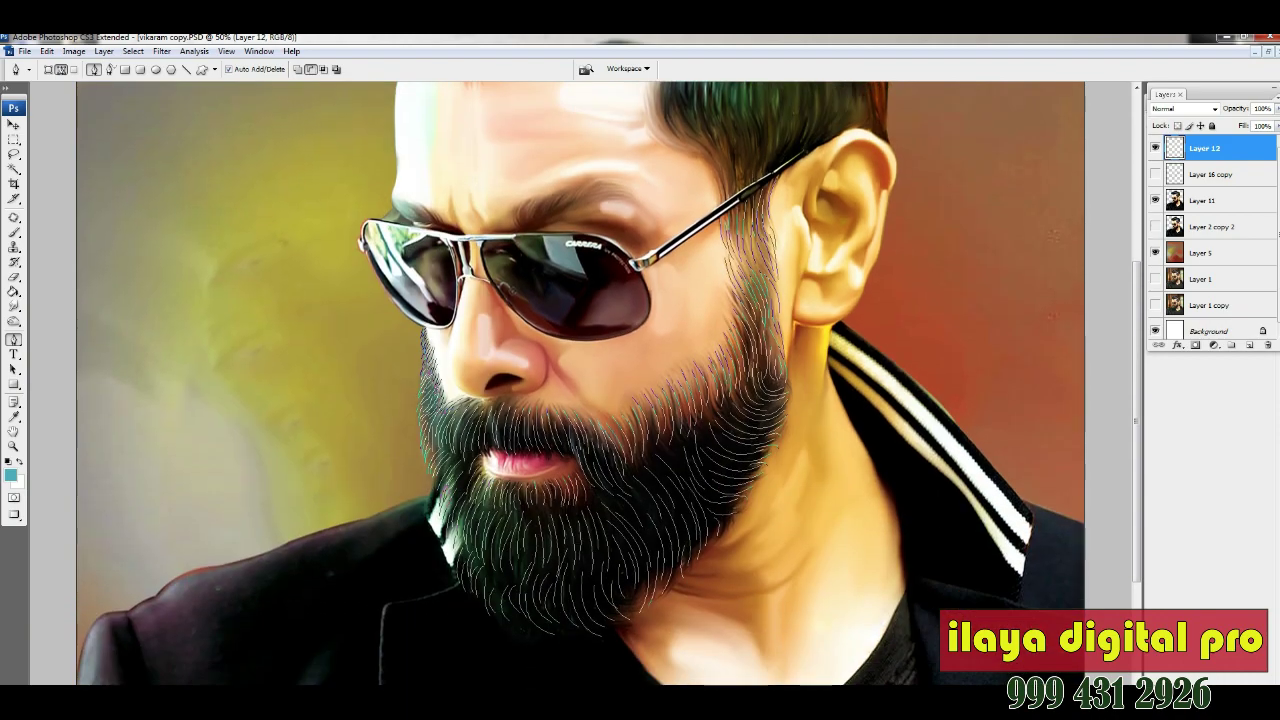
- Try stroking all the hair paths on Layer 12 using the Brush with Simulate Pressure enabled
key("ctrl+shift+s")
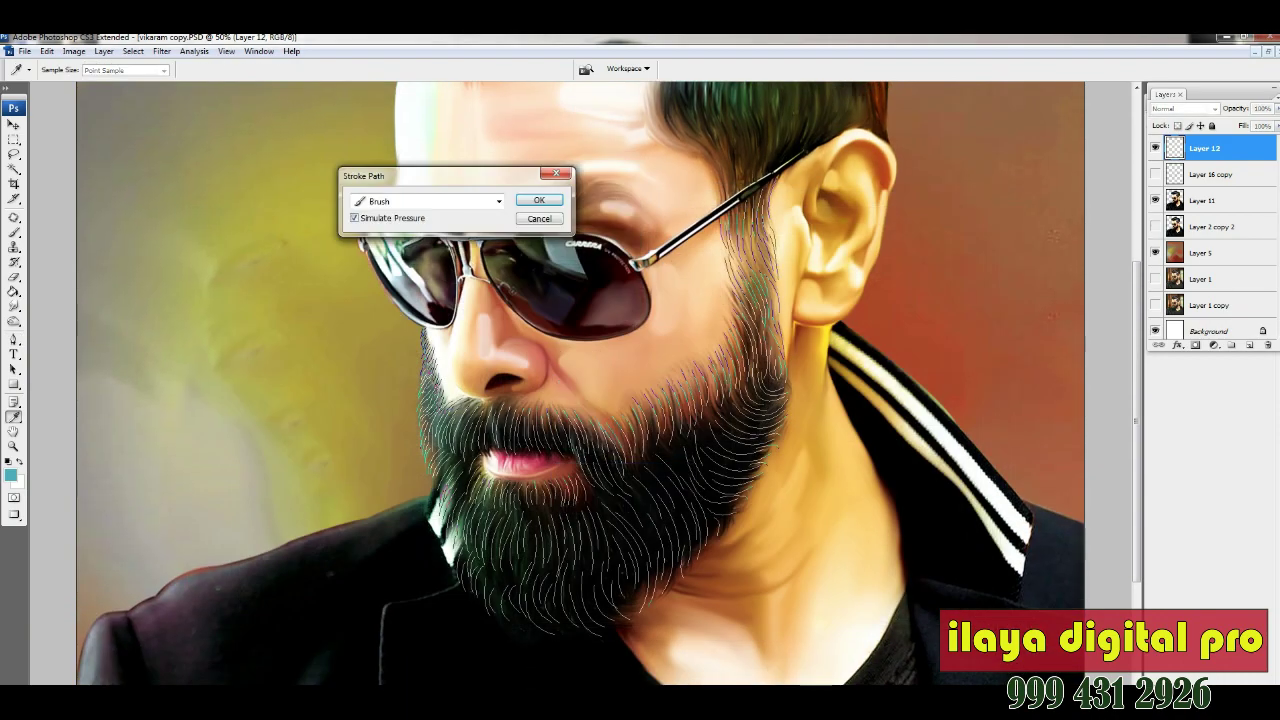
key("Return")
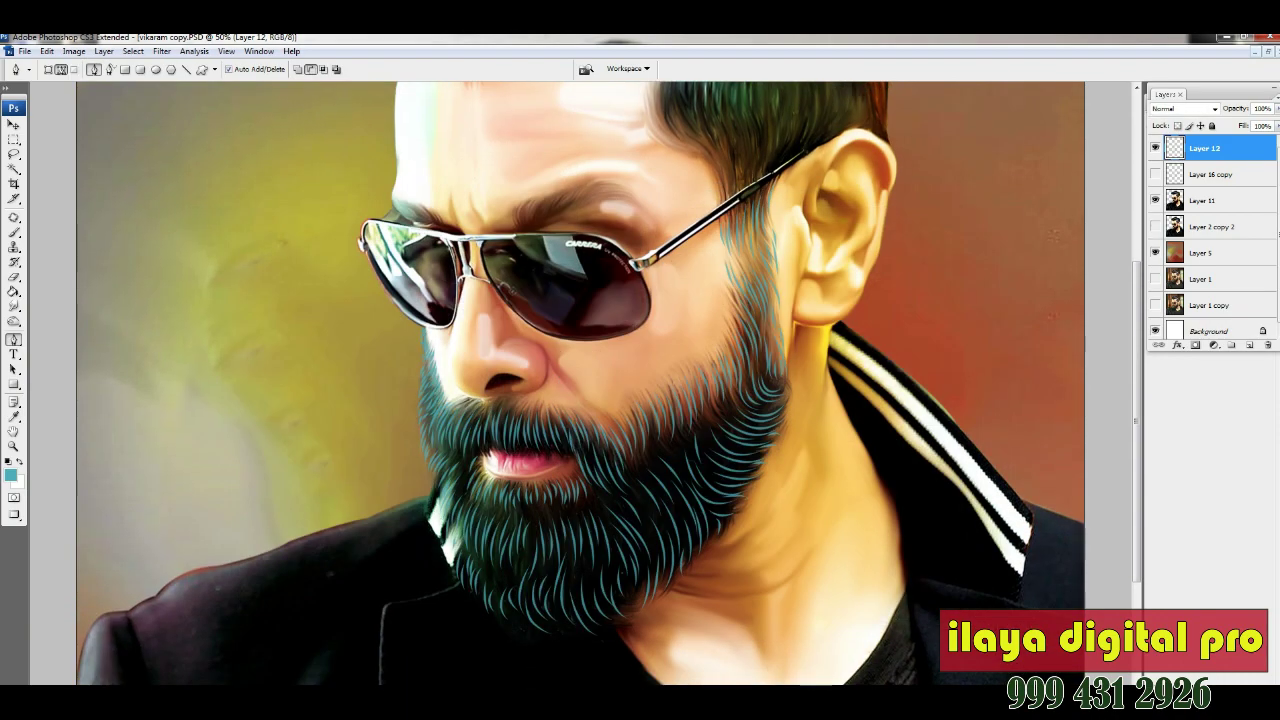
- Change the foreground colour to a darker, more muted teal for the hair strokes
key("z")
key("ctrl+plus")
key("ctrl+plus")
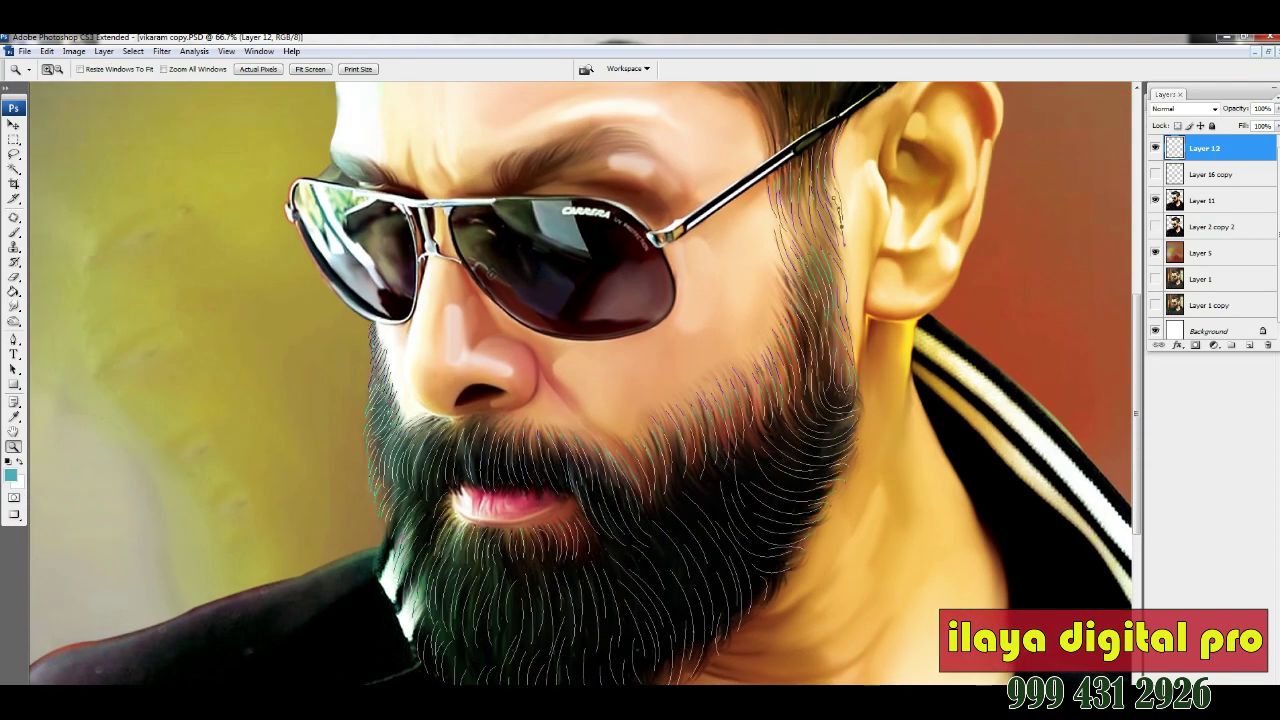
key("b")
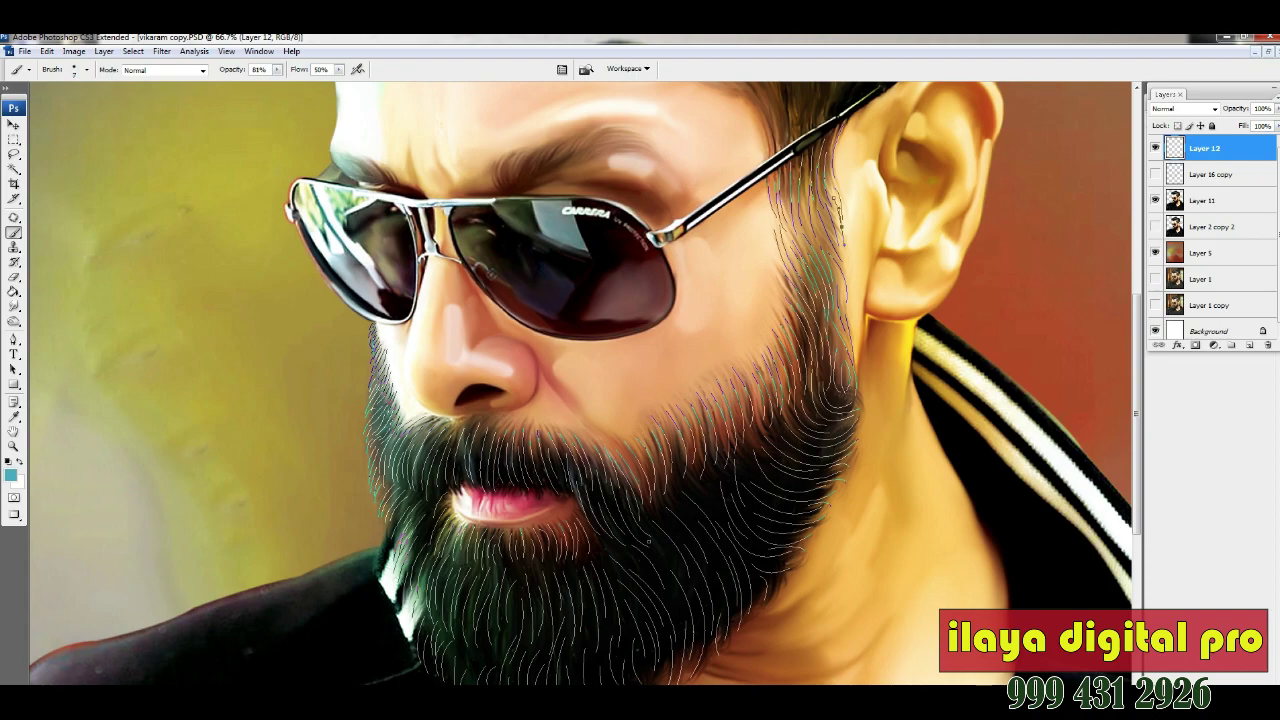
left_click(10, 474)
left_click(846, 457)
- Stroke the hair paths on Layer 12 with the muted teal brush, then remove the path outlines
key("p")
right_click(614, 538)
left_click(665, 650)
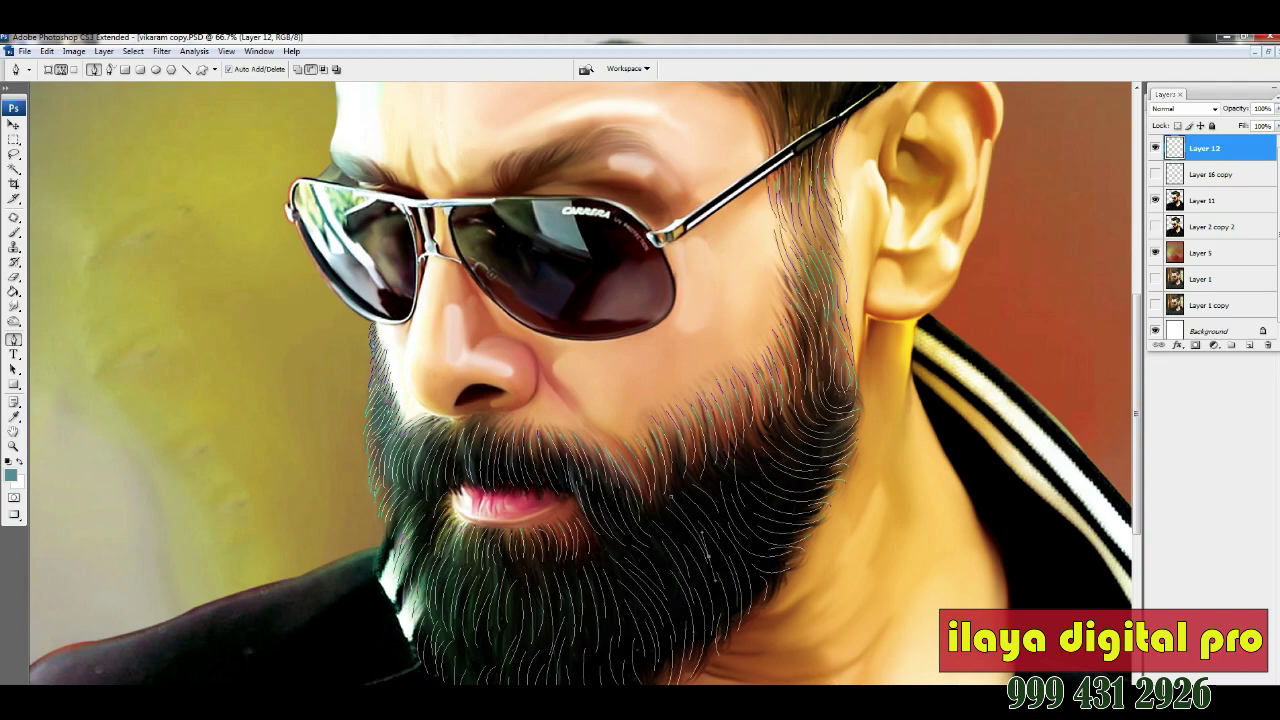
scroll(718, 505, "down", 3)
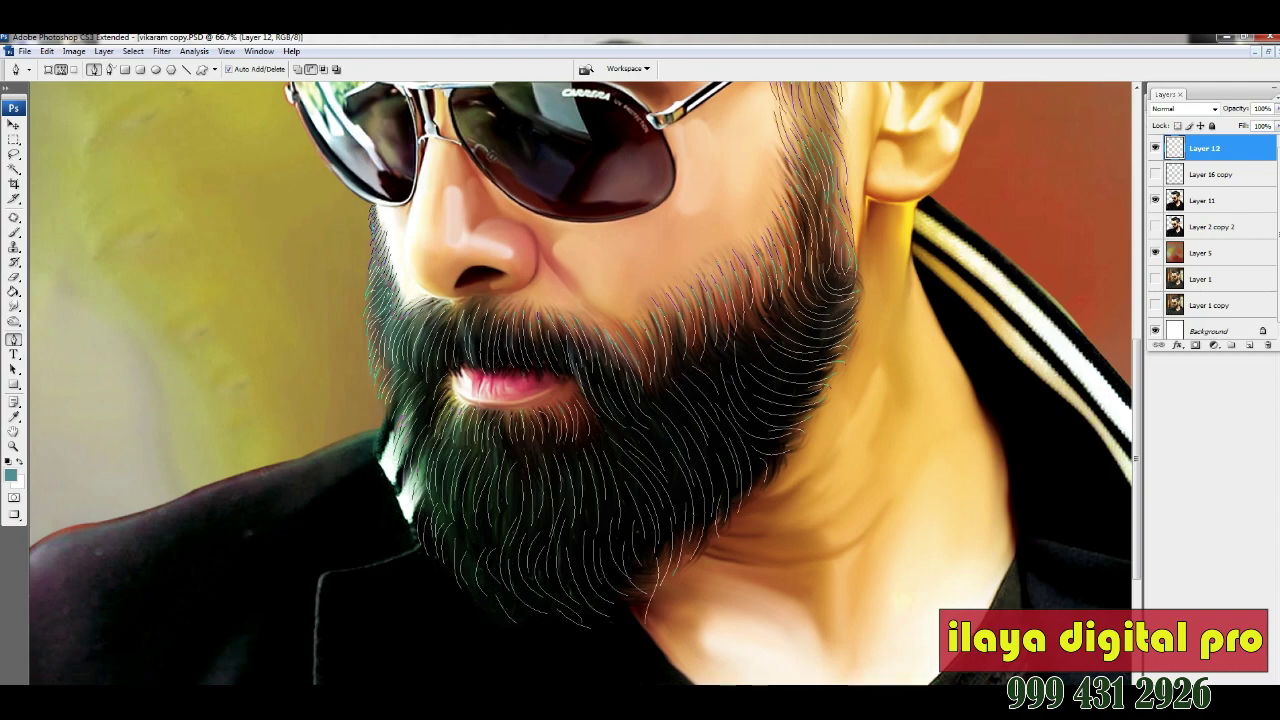
right_click(591, 286)
left_click(625, 378)
scroll(640, 380, "up", 2)
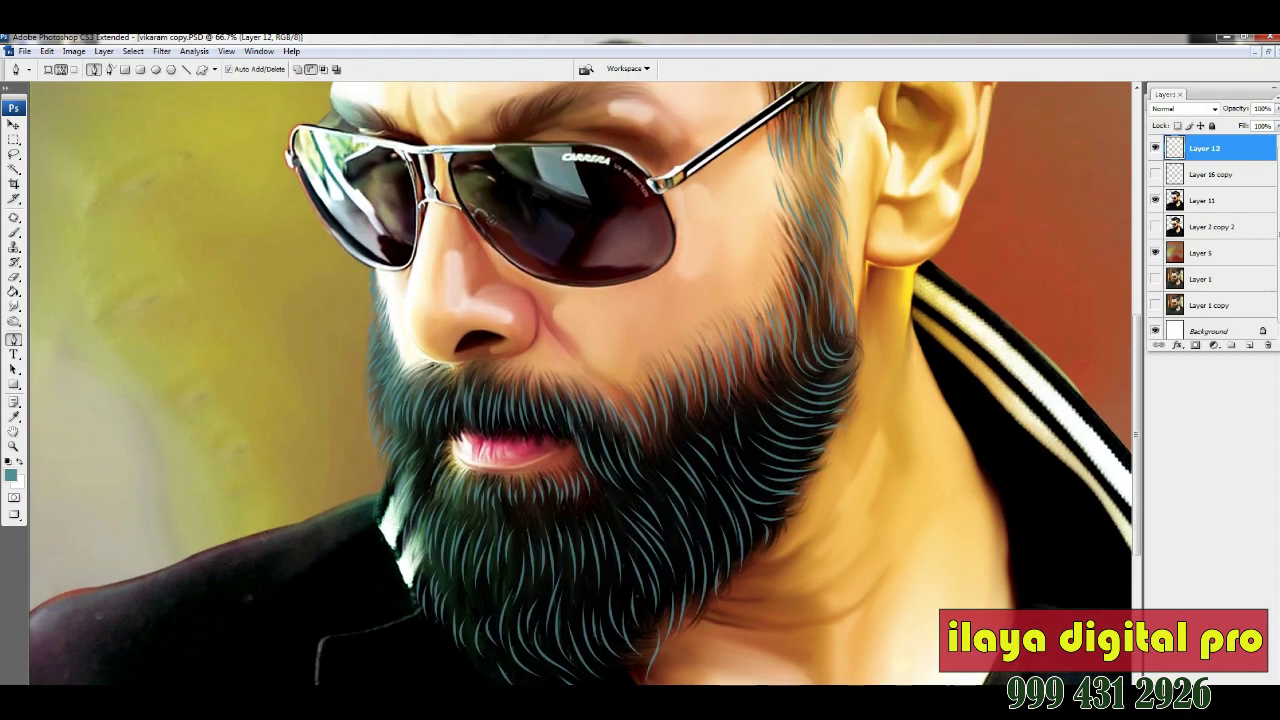
- Adjust the lightness of the hair strokes on Layer 12 to +2 with Hue/Saturation
key("i")
key("ctrl+u")
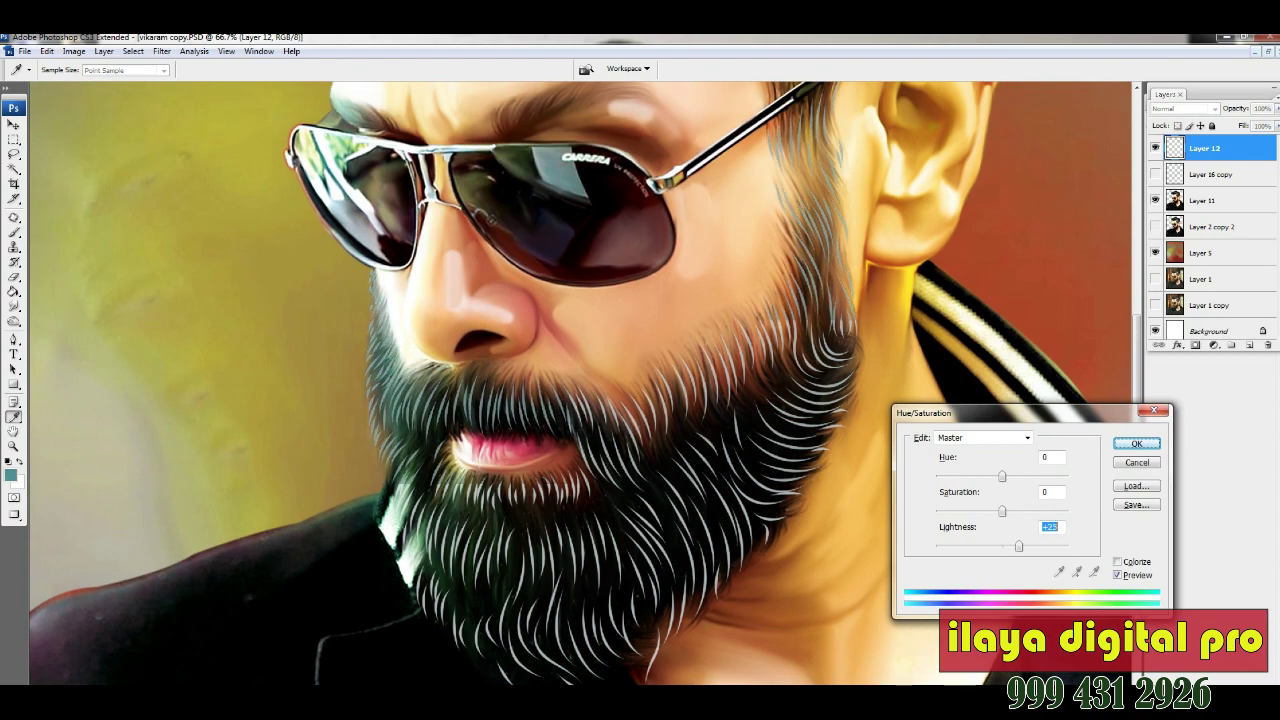
key("shift+Down")
key("shift+Down")
key("shift+Down")
key("shift+Down")
key("shift+Down")
key("shift+Down")
key("shift+Down")
key("shift+Down")
key("Down")
key("Down")
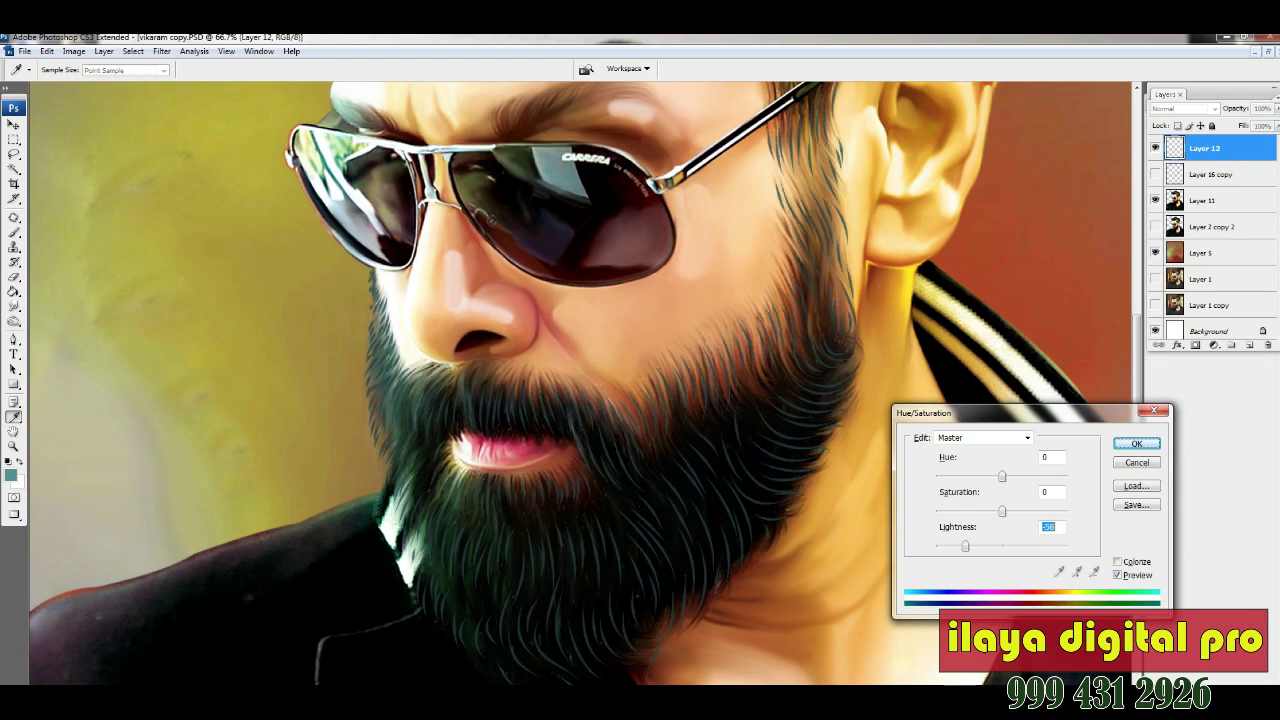
key("shift+Up")
key("shift+Up")
key("shift+Up")
key("shift+Up")
key("shift+Up")
key("Up")
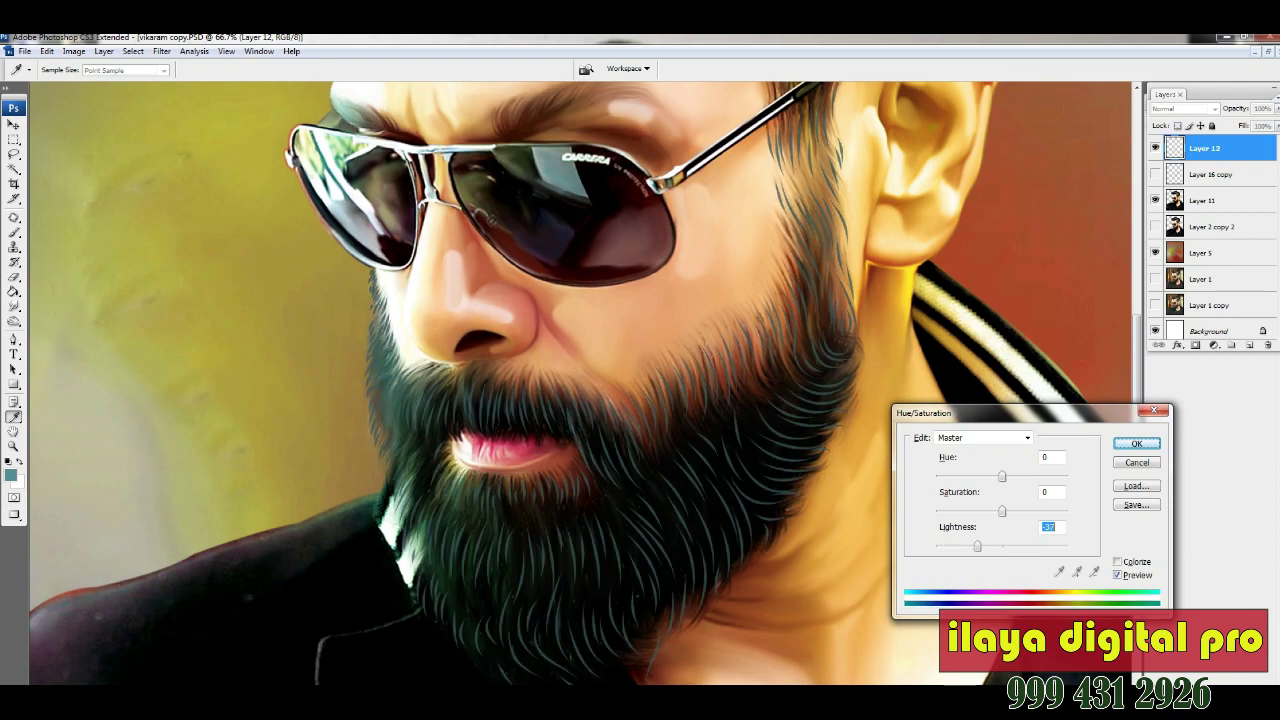
key("shift+Up")
key("shift+Up")
key("Up")
key("Up")
key("Up")
- Shift the hue of the hair strokes on Layer 12 to a green tone around -108 and apply the adjustment
key("shift+Tab")
key("shift+Tab")
key("shift+Down")
key("shift+Down")
key("shift+Down")
key("shift+Down")
key("shift+Down")
key("shift+Down")
key("shift+Down")
key("Down")
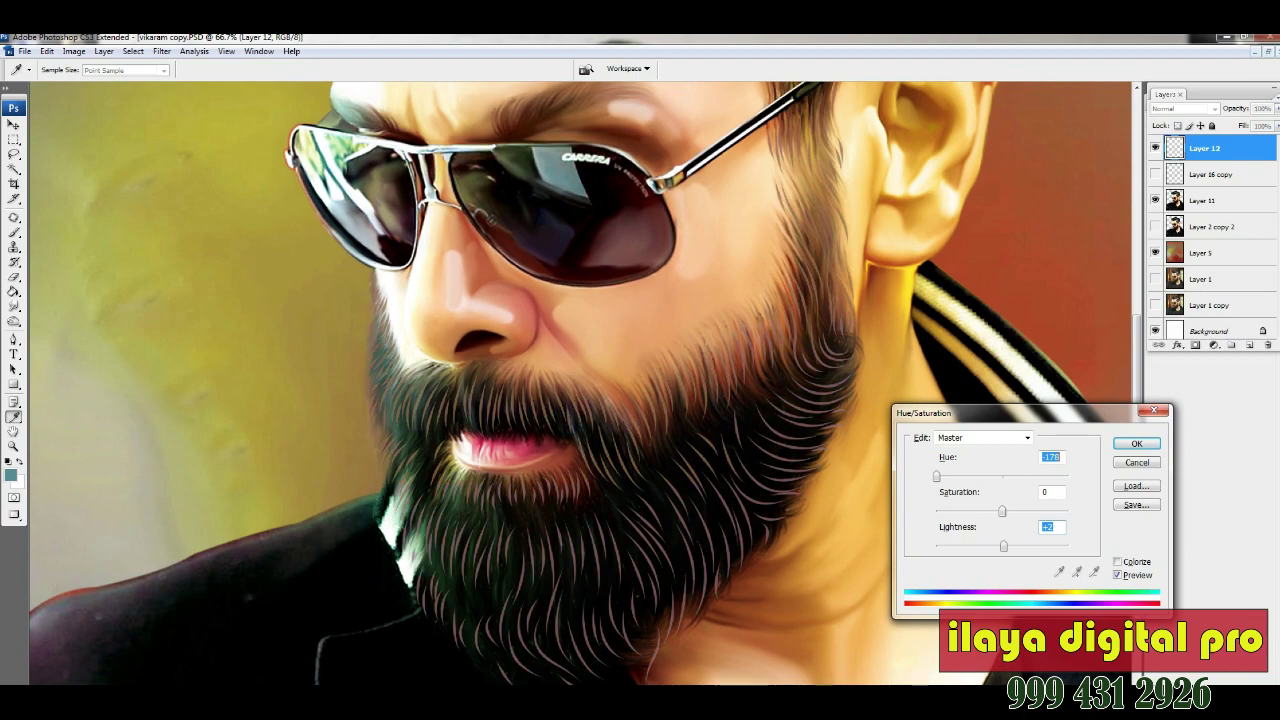
key("shift+Down")
key("shift+Down")
key("shift+Down")
key("Down")
key("Down")
key("Down")
key("Down")
key("Down")
key("Down")
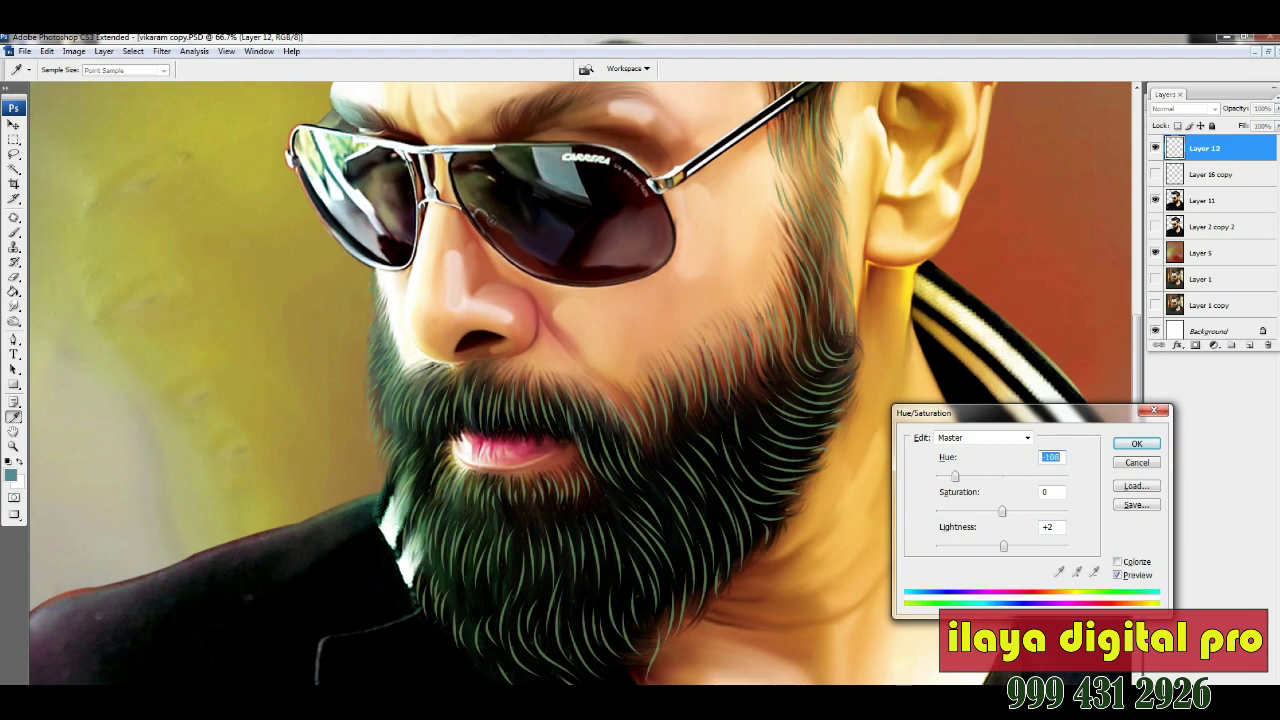
key("ctrl+minus")
key("ctrl+minus")
key("Return")
key("p")
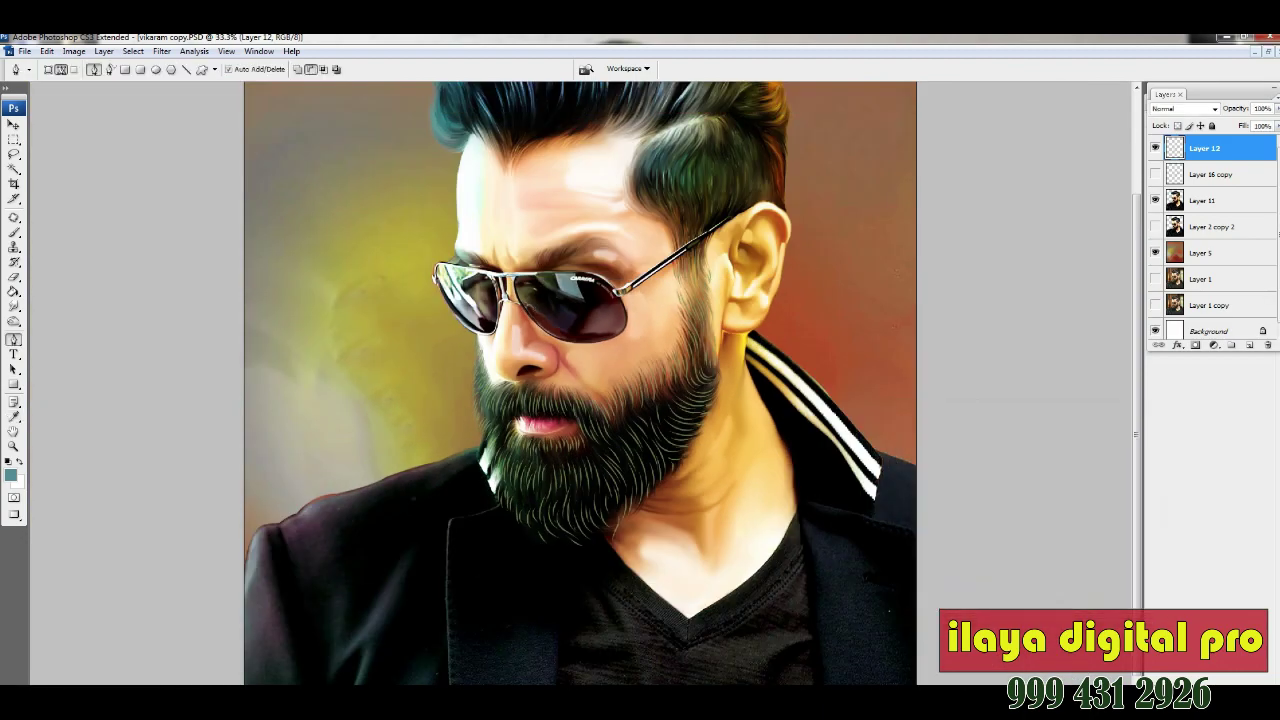
- Add a new layer above Layer 12 and draw short curved strand paths across the moustache with the Pen tool
key("z")
left_click_drag(405, 350, 870, 535)
key("ctrl+plus")
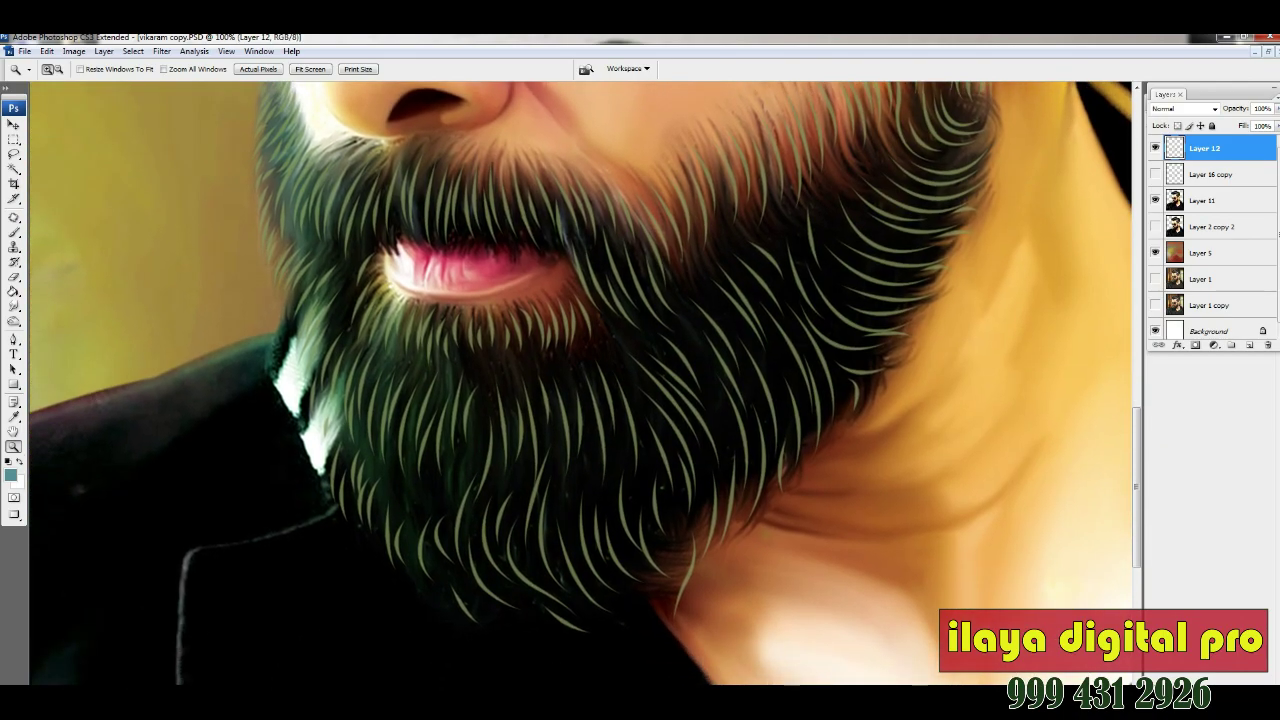
key("ctrl+alt+shift+n")
key("p")
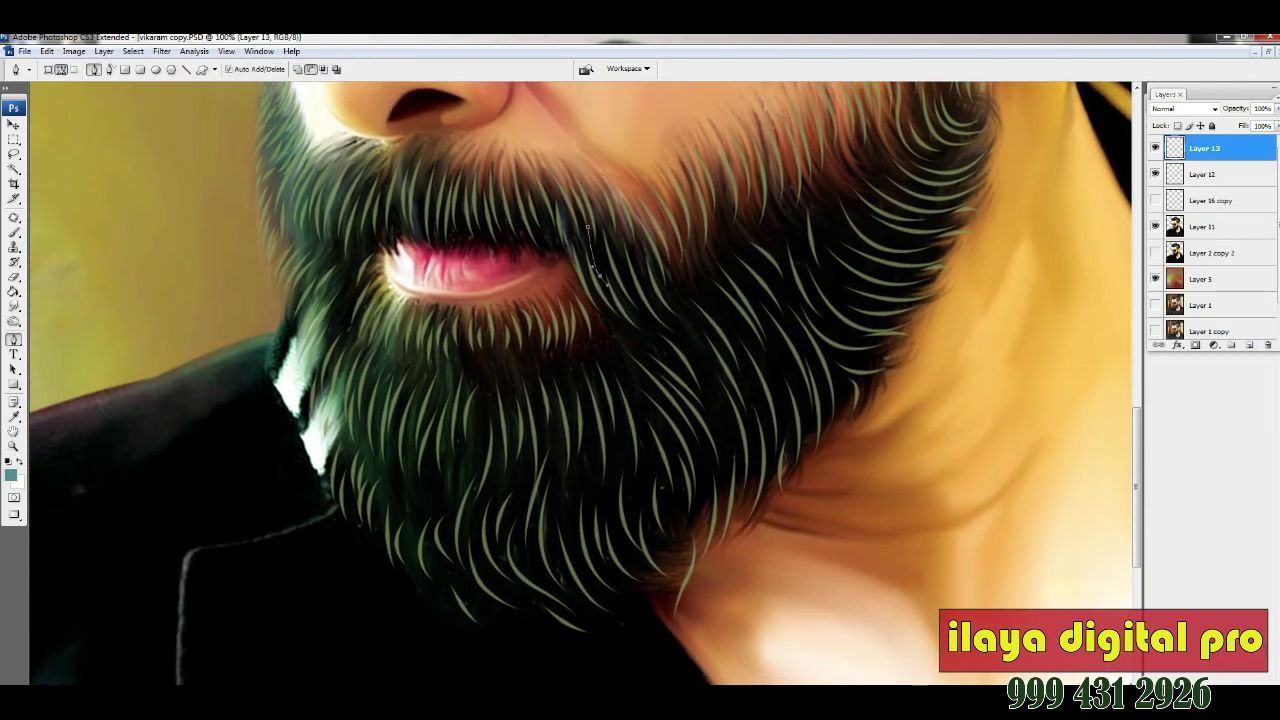
left_click_drag(519, 229, 540, 255)
left_click(418, 180)
left_click_drag(424, 232, 430, 250)
left_click(349, 176)
left_click_drag(325, 212, 334, 259)
- Draw long wavy strand paths along the collar side of the beard, below the lower lip and down the chin
left_click(332, 284)
left_click(294, 384)
left_click(338, 360)
mouse_move(340, 445)
left_mouse_down()
mouse_move(436, 530)
mouse_move(452, 506)
mouse_move(434, 590)
mouse_move(472, 600)
left_mouse_up()
left_click(396, 410)
left_click(450, 414)
left_click(440, 455)
left_click(434, 592, "ctrl")
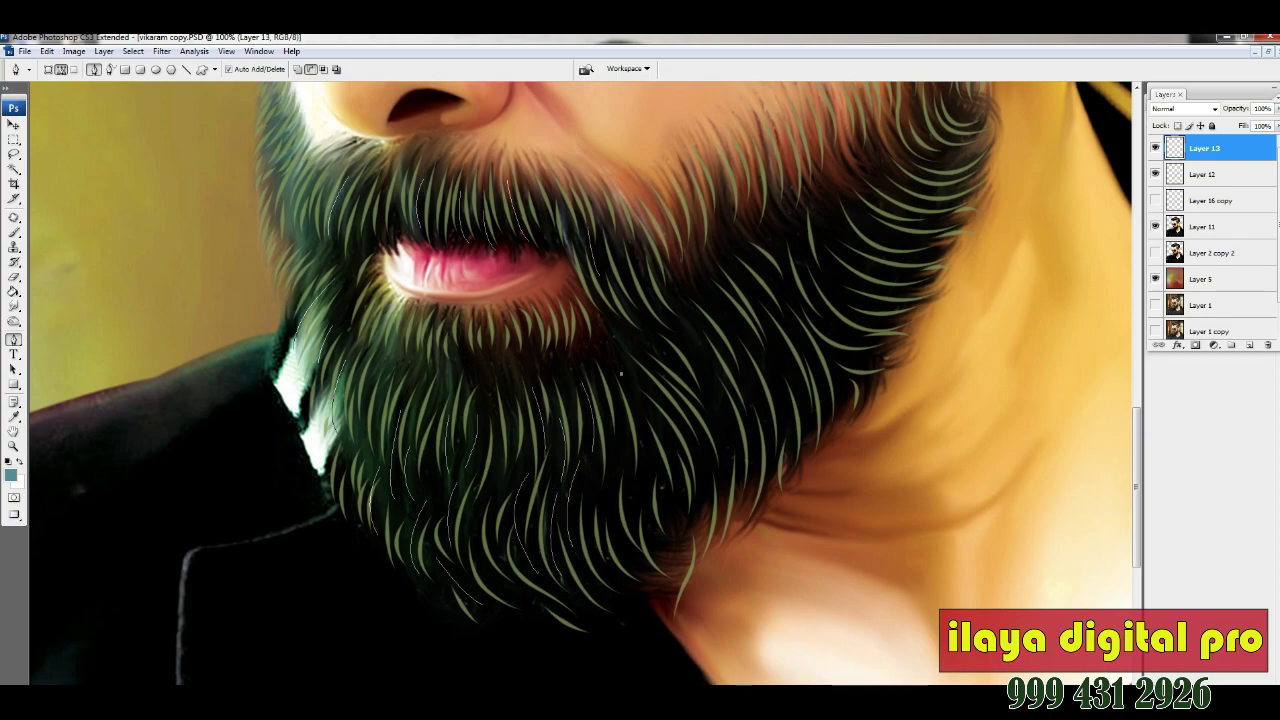
left_click_drag(612, 528, 650, 585)
left_click(572, 358)
left_click_drag(507, 313, 511, 360)
left_click_drag(716, 432, 724, 480)
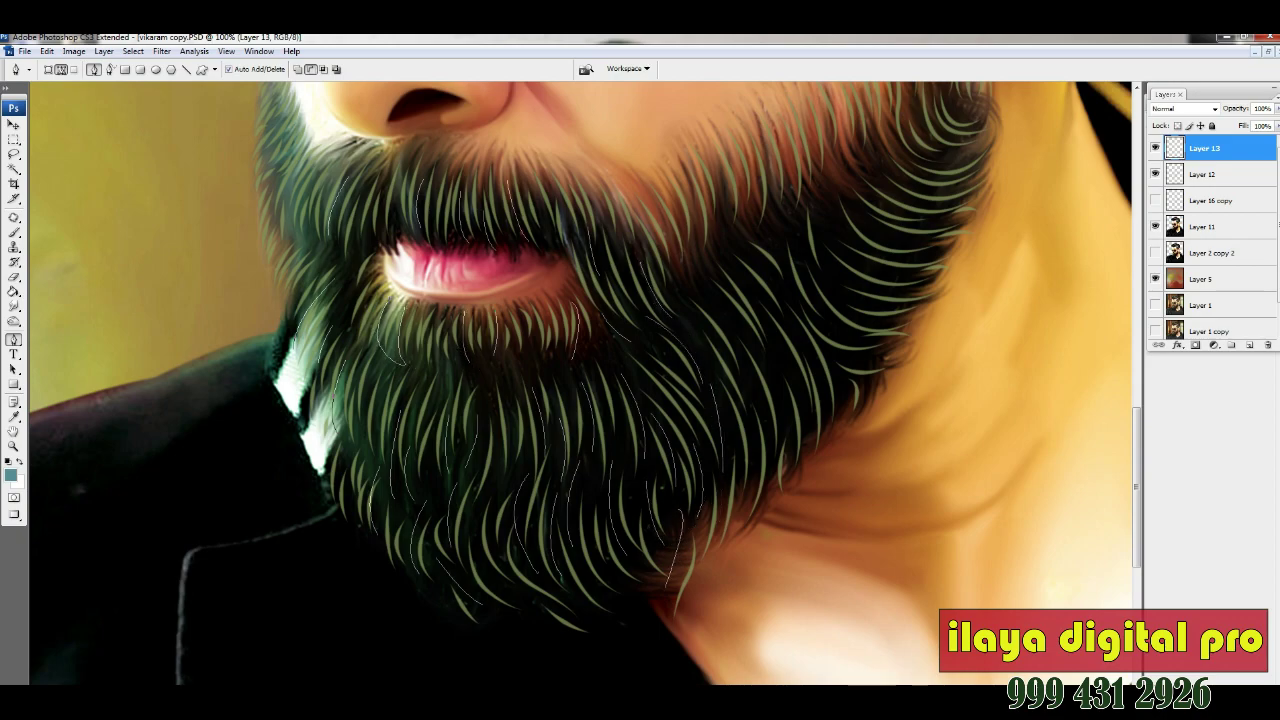
- Draw short strand paths along the upper edge of the beard on the cheek, between the existing hair strokes
scroll(714, 387, "up", 3)
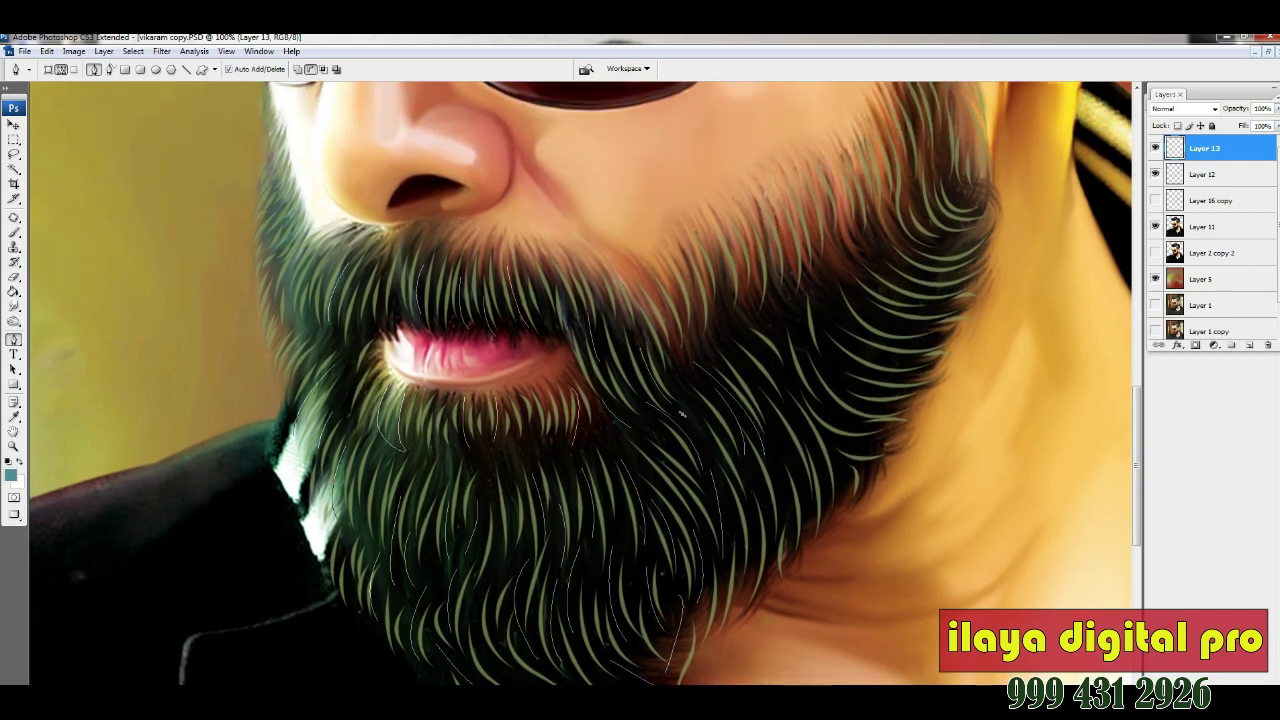
left_click_drag(723, 313, 732, 282)
left_click(706, 230)
left_click_drag(760, 325, 836, 264)
left_click(755, 213)
left_click(793, 171)
left_click(827, 157)
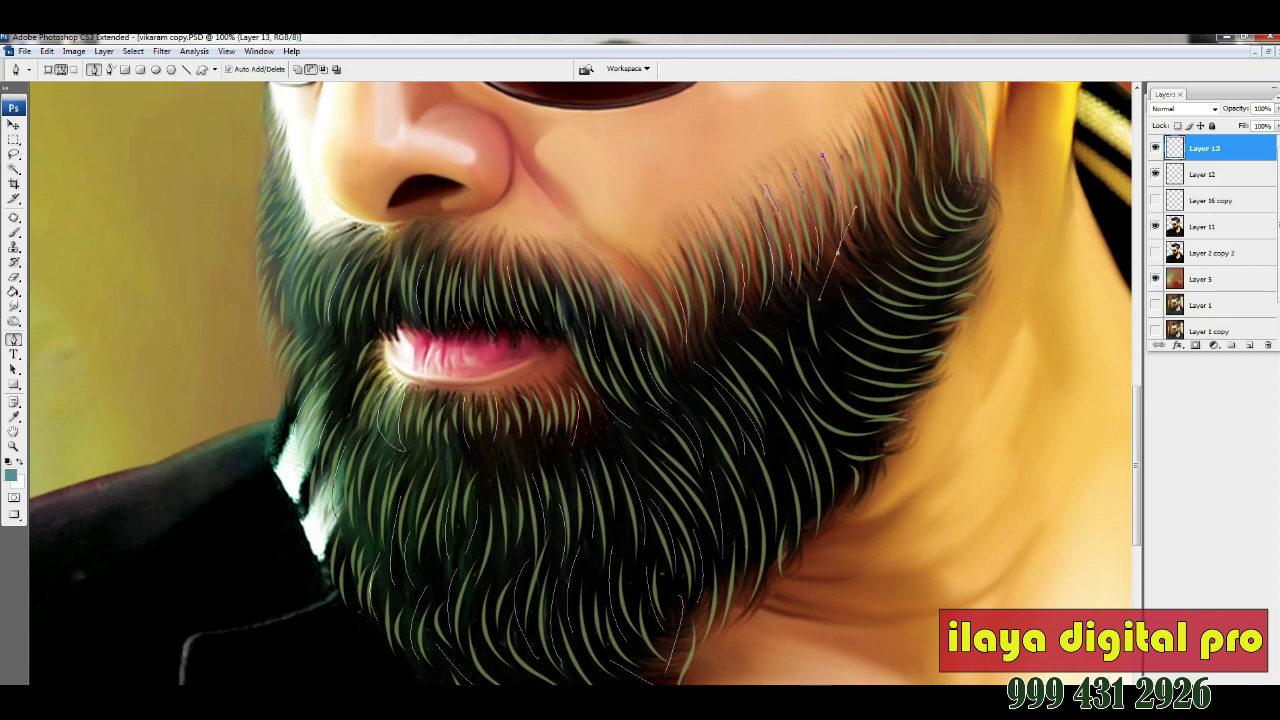
- Draw curved strand paths across the jaw part of the beard, below the cheek line
left_click_drag(802, 346, 990, 360)
left_click_drag(862, 421, 910, 426)
scroll(790, 500, "up", 5)
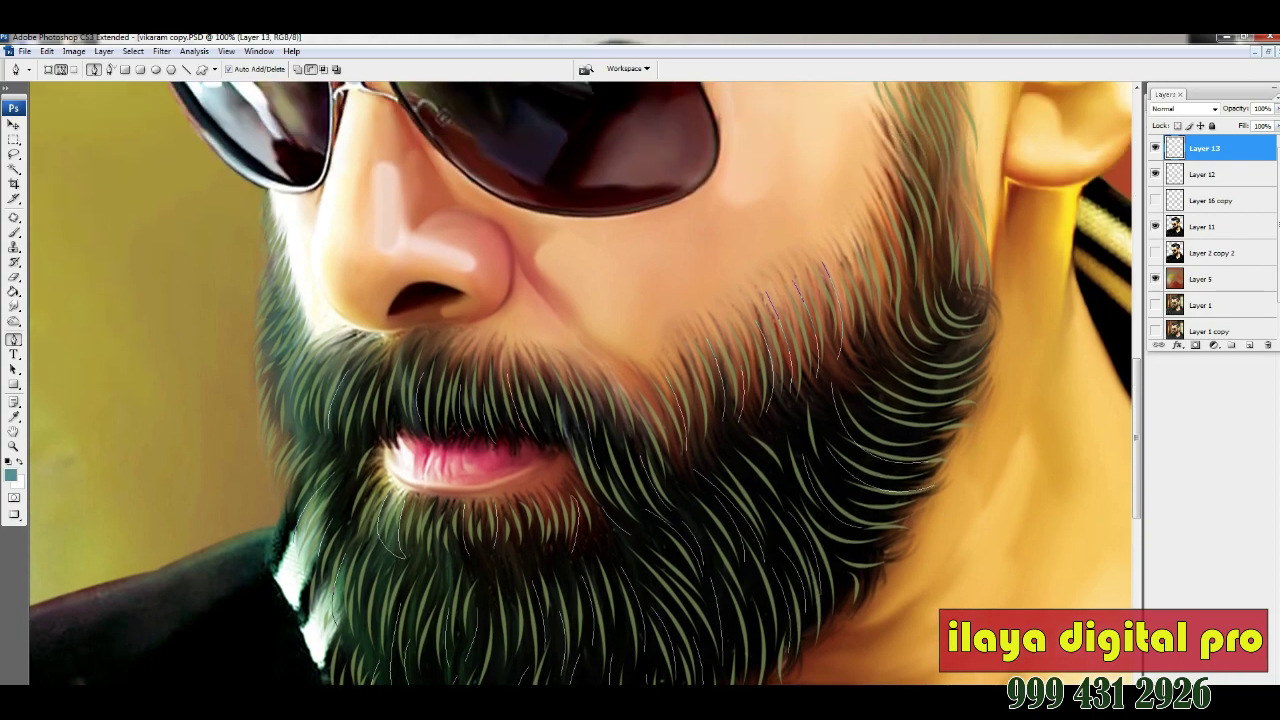
left_click_drag(772, 531, 772, 563)
left_click_drag(816, 462, 820, 505)
- Draw strand paths from the jaw corner up through the sideburn to the sunglasses temple
scroll(880, 420, "up", 4)
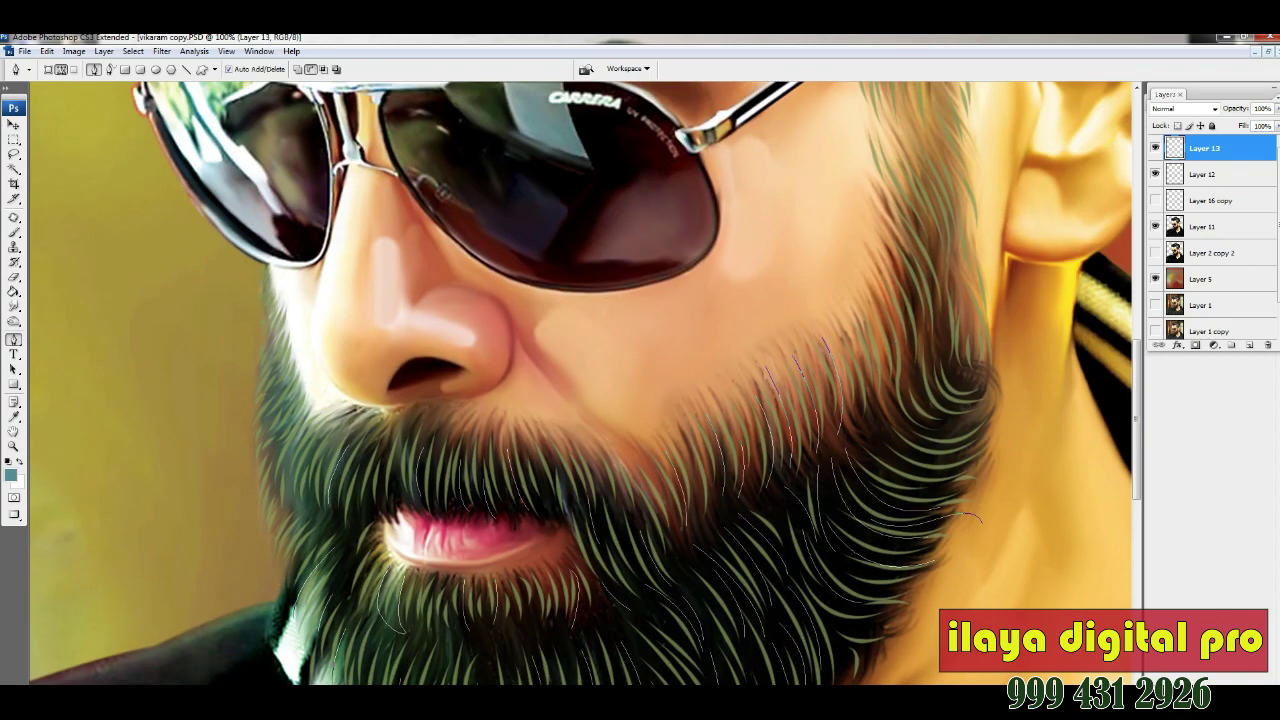
left_click_drag(866, 385, 868, 415)
left_click(930, 484)
left_click_drag(1005, 498, 1011, 543)
scroll(1011, 543, "up", 5)
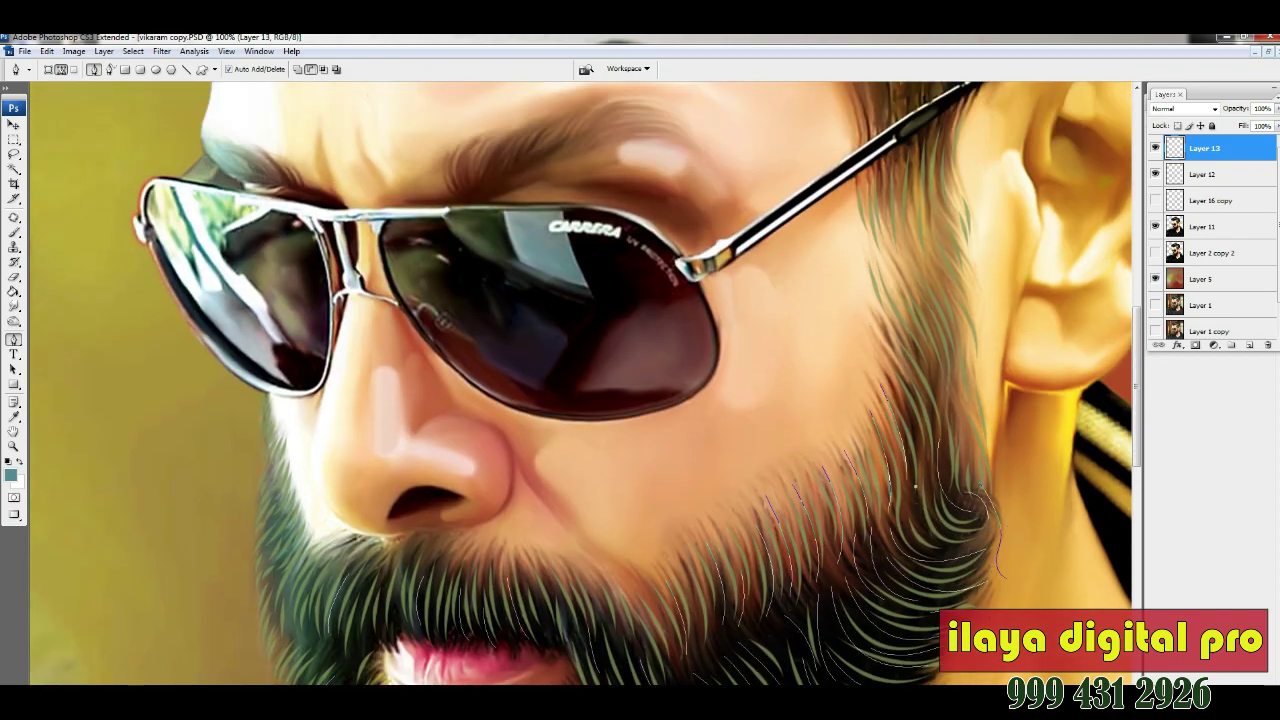
left_click(883, 325)
scroll(885, 265, "up", 4)
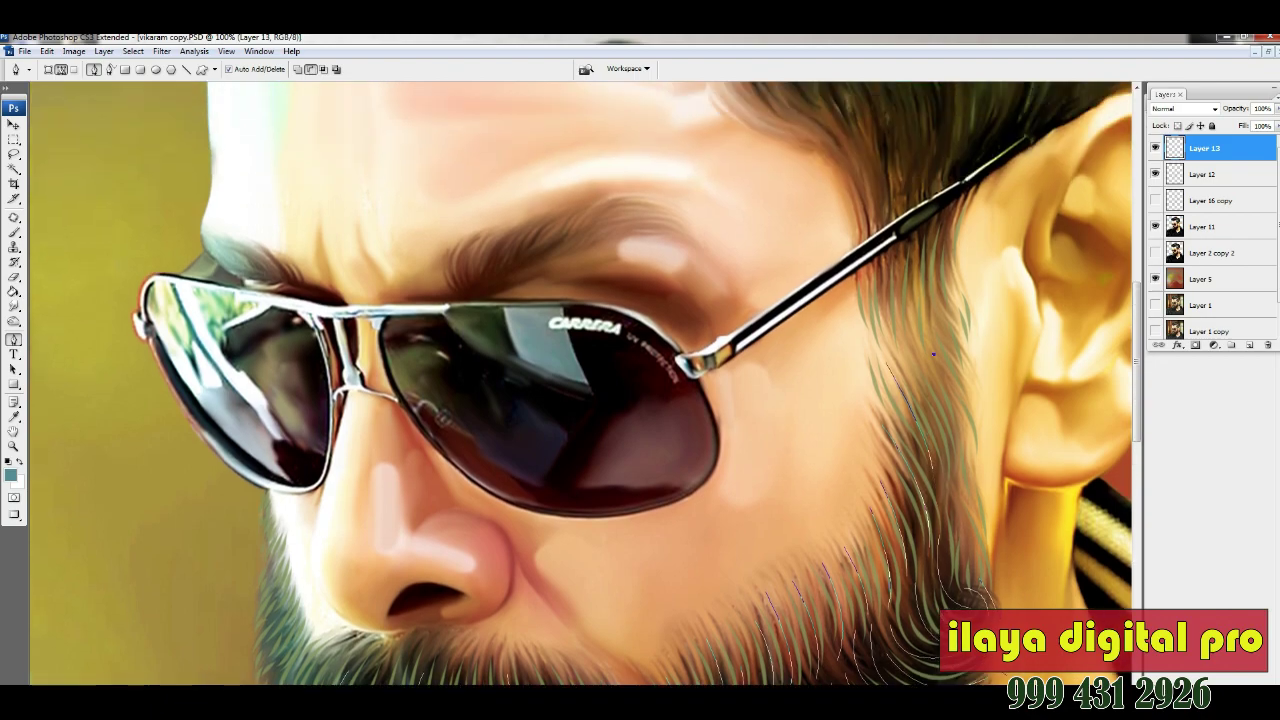
scroll(983, 552, "up", 3)
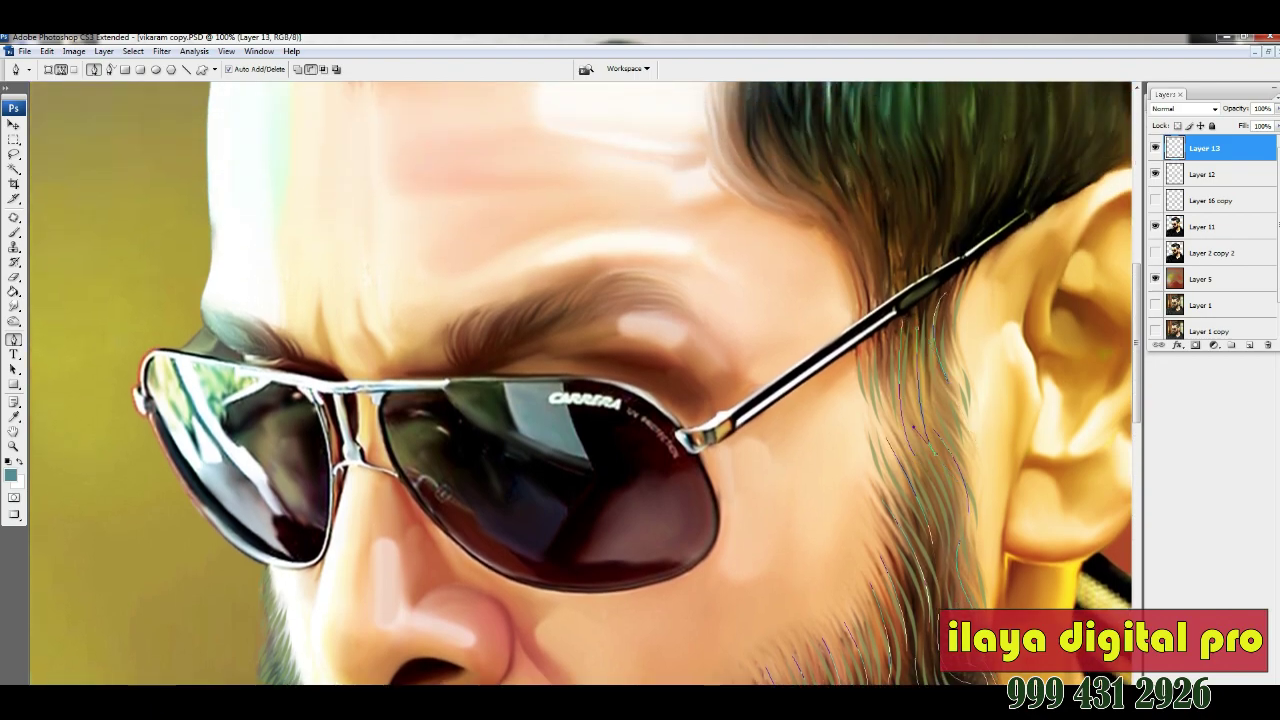
- Change the foreground colour to bright yellow-green, stroke all the strand paths on Layer 13 and remove the path outlines
scroll(920, 435, "down", 5)
key("ctrl+minus")
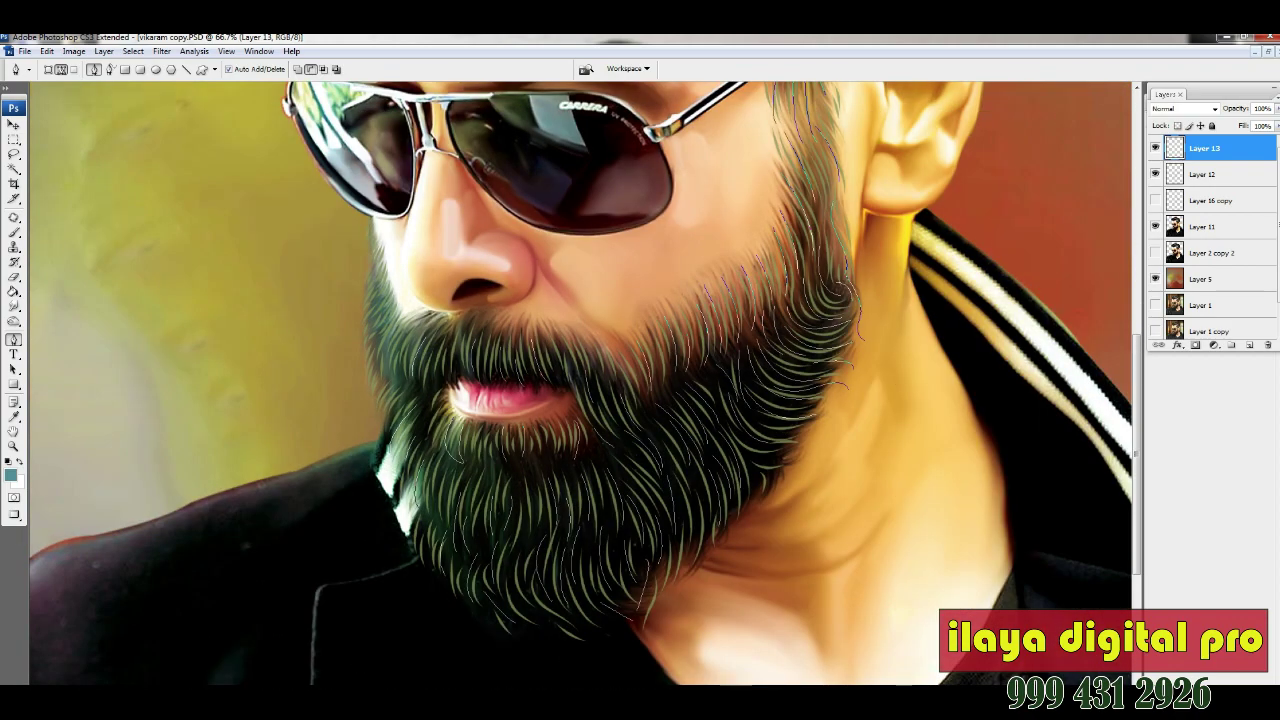
left_click(10, 474)
left_click(724, 600)
left_click(849, 457)
right_click(749, 546)
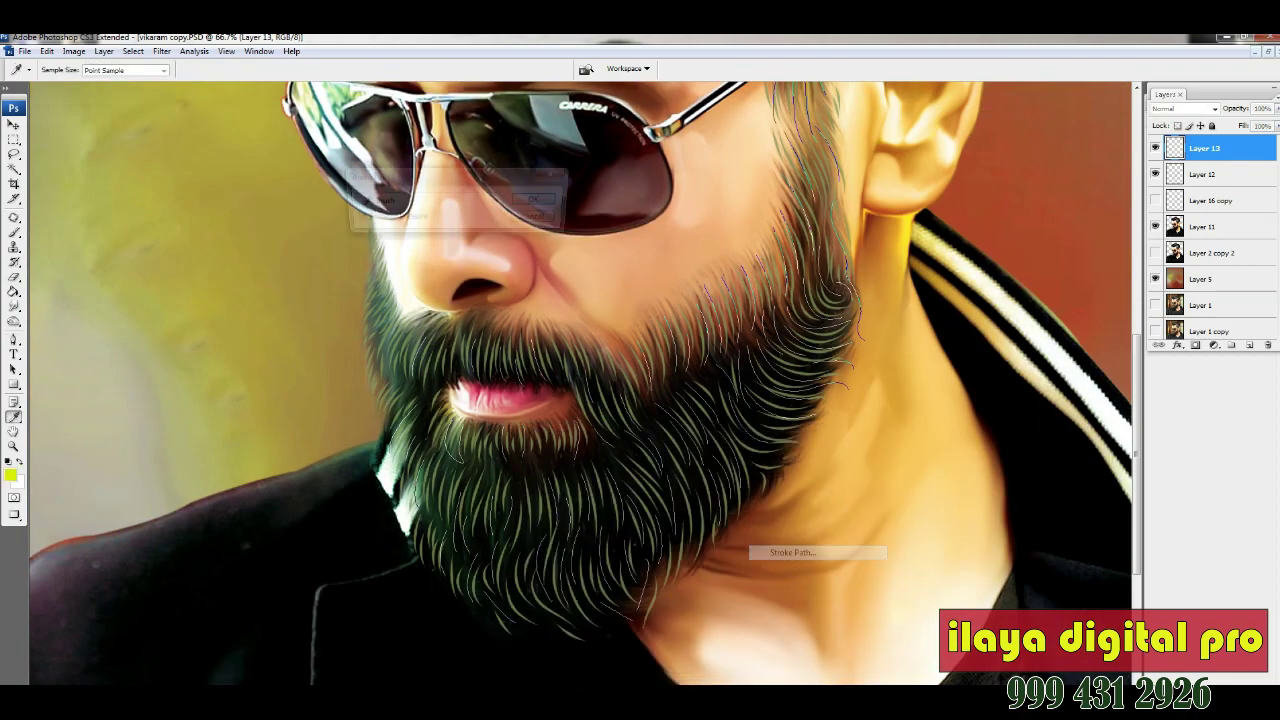
left_click(790, 552)
key("e")
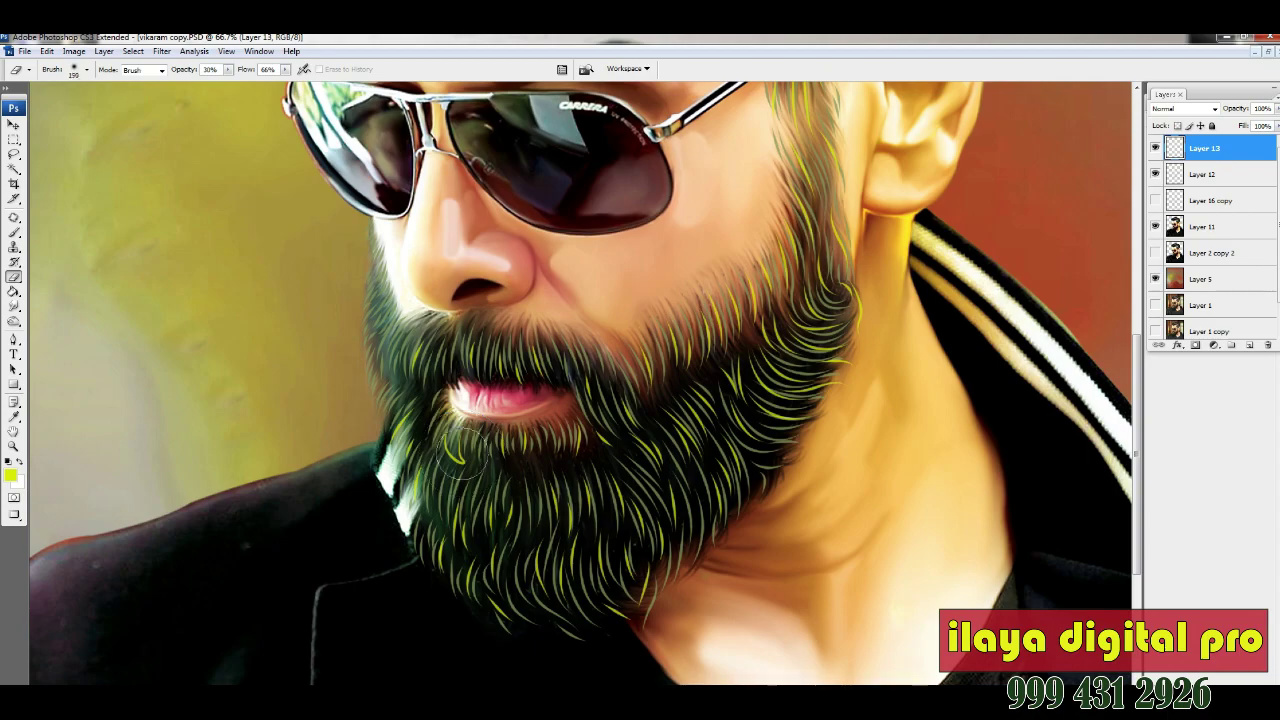
- Reduce the fill of Layer 13 to 65% to soften the yellow-green strands
key("ctrl+minus")
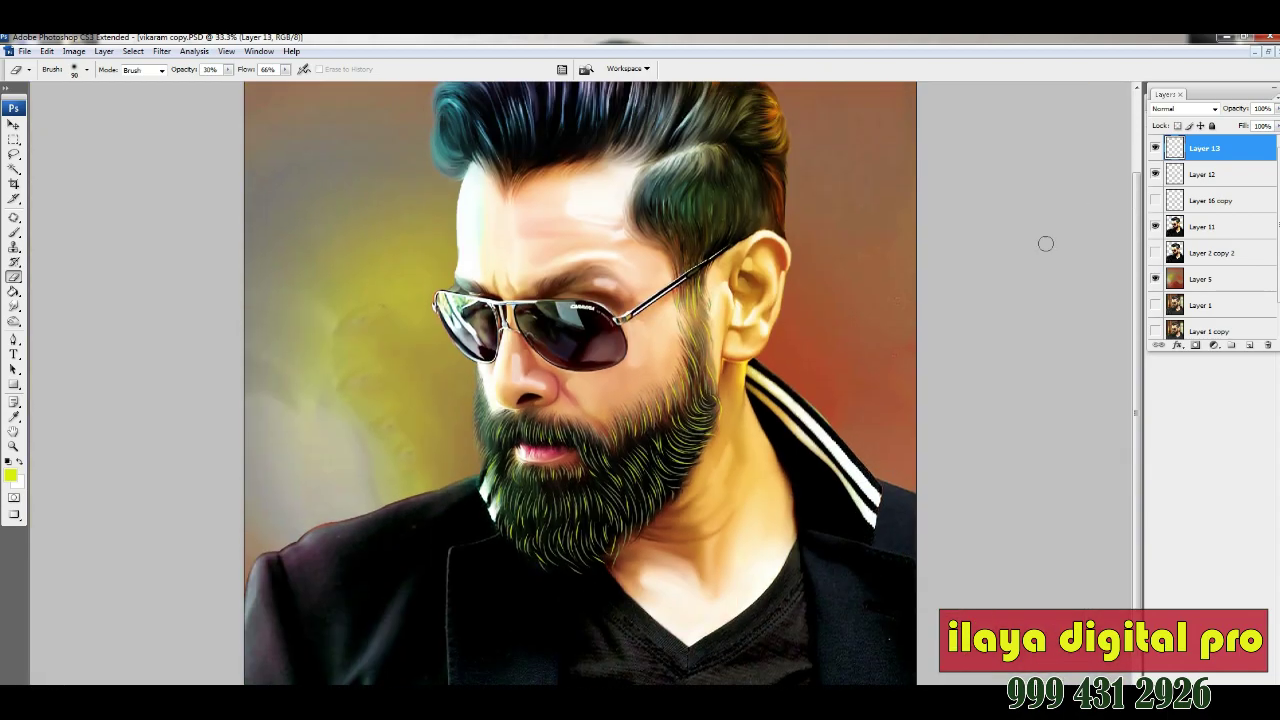
key("ctrl+alt+0")
left_click_drag(1276, 126, 1247, 140)
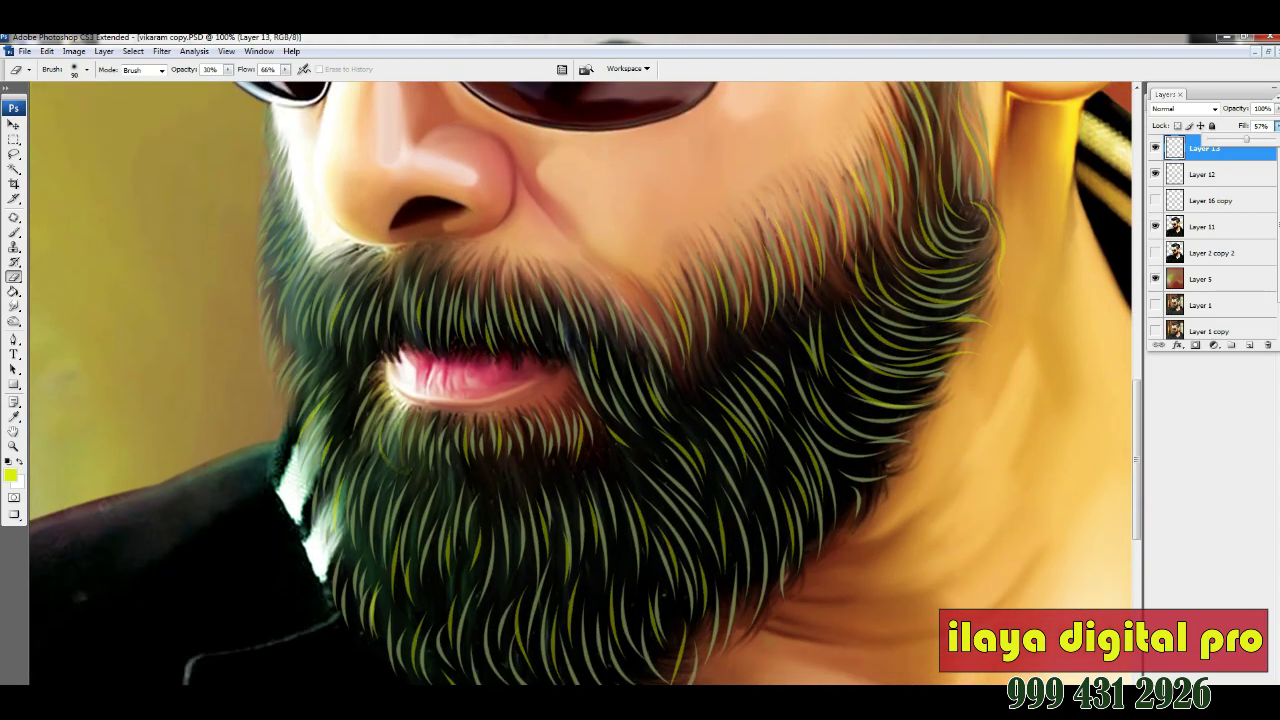
key("ctrl+minus")
key("ctrl+minus")
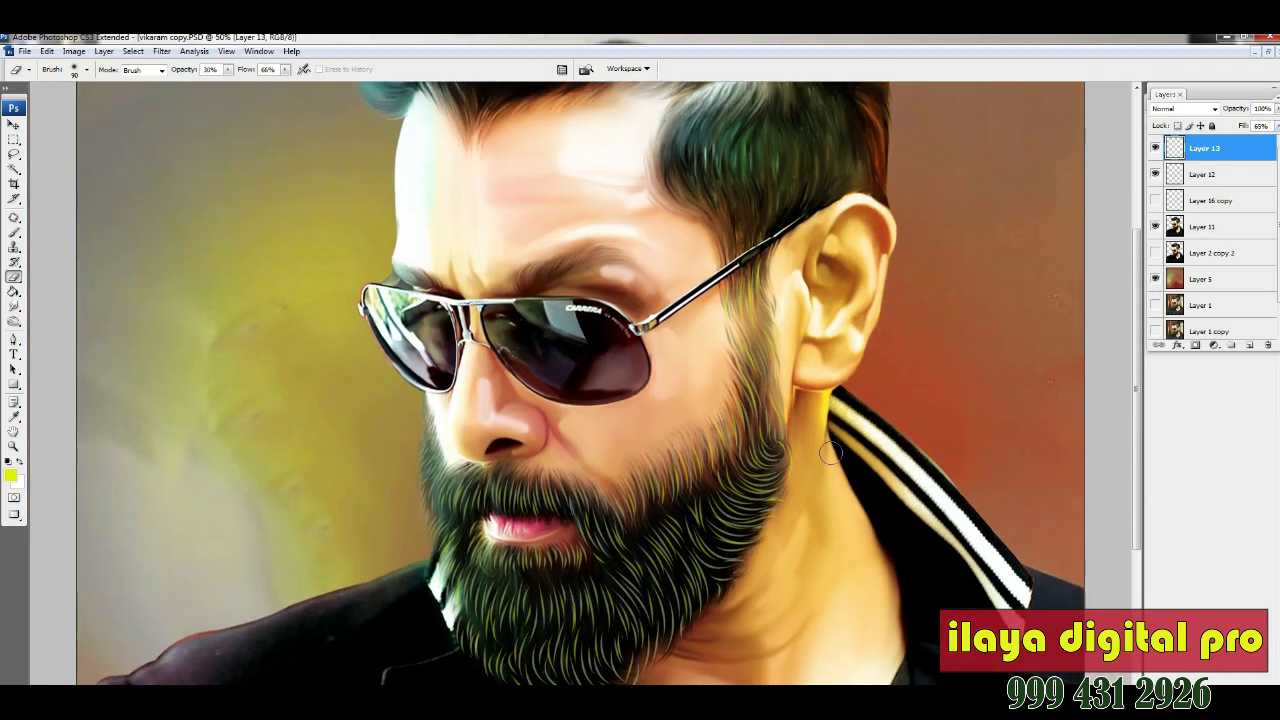
- Merge Layer 13 with Layer 12 so that all the beard strokes share one layer
key("ctrl+alt+z")
left_click(161, 51)
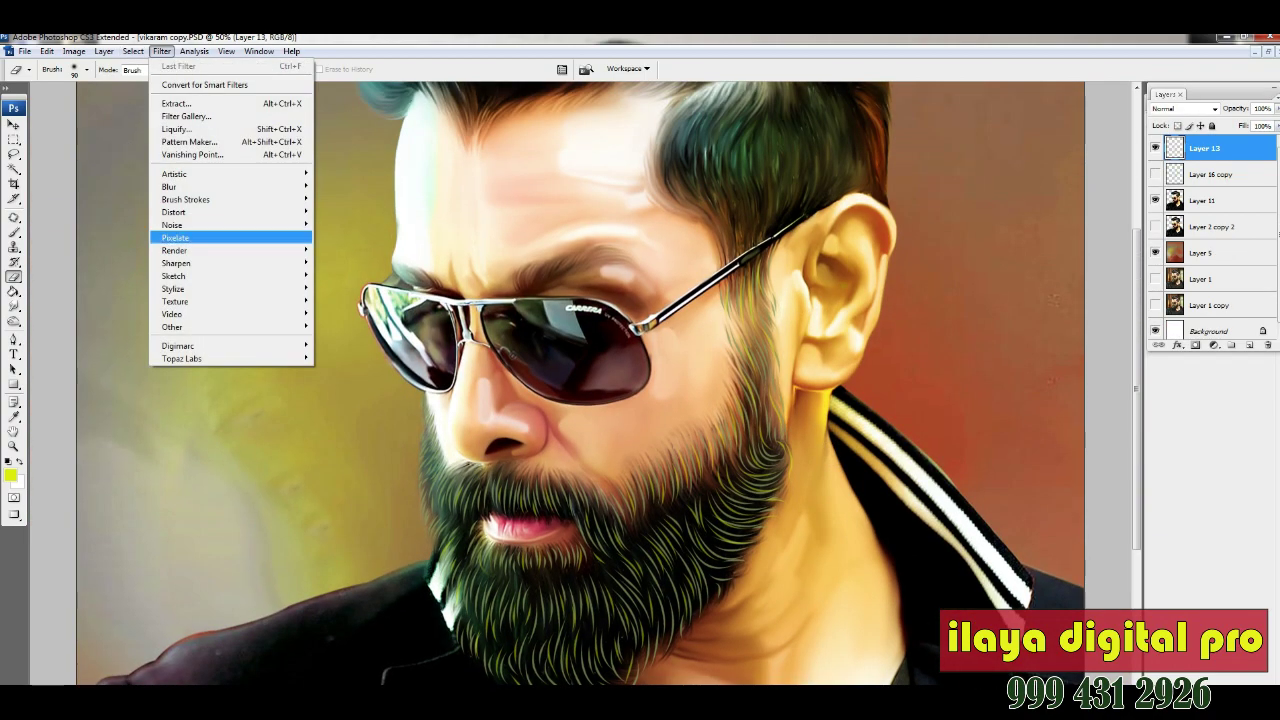
left_click(685, 253)
key("ctrl+plus")
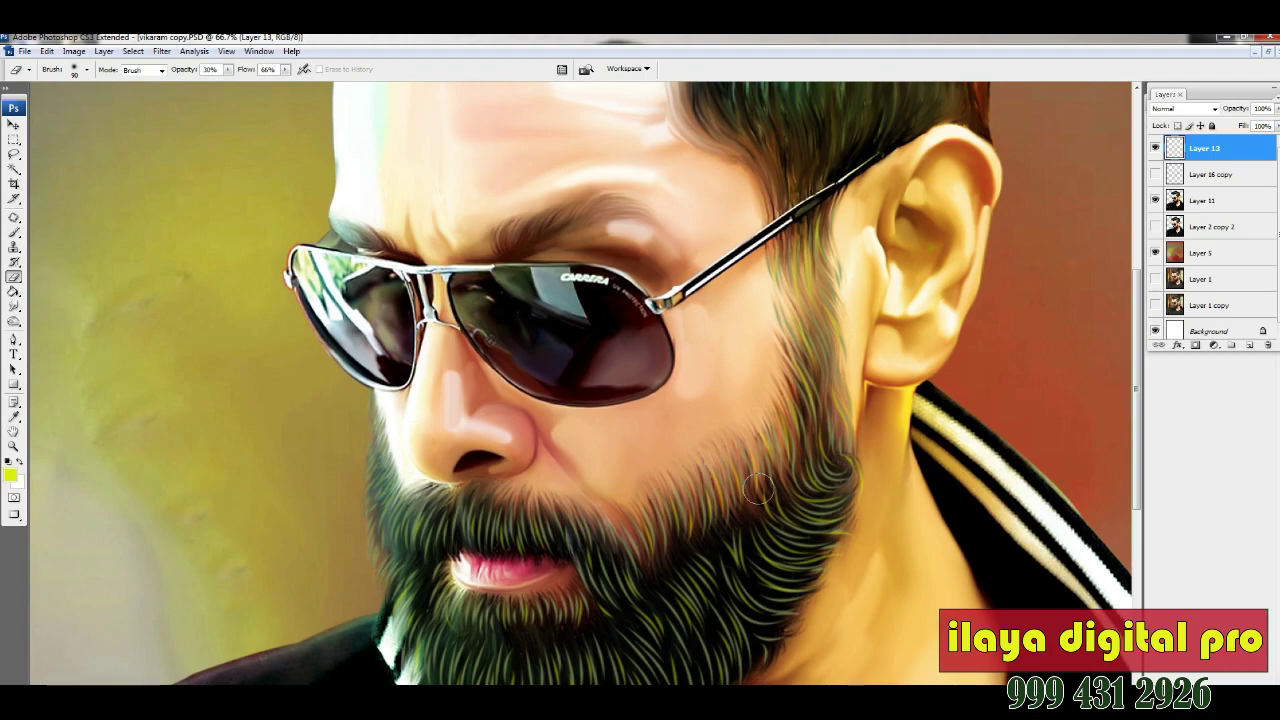
- Choose a very dark brown foreground colour and paint fine hair strokes over both eyebrows with a small brush
scroll(769, 483, "up", 2)
key("z")
left_click_drag(189, 148, 839, 502)
scroll(586, 383, "down", 1)
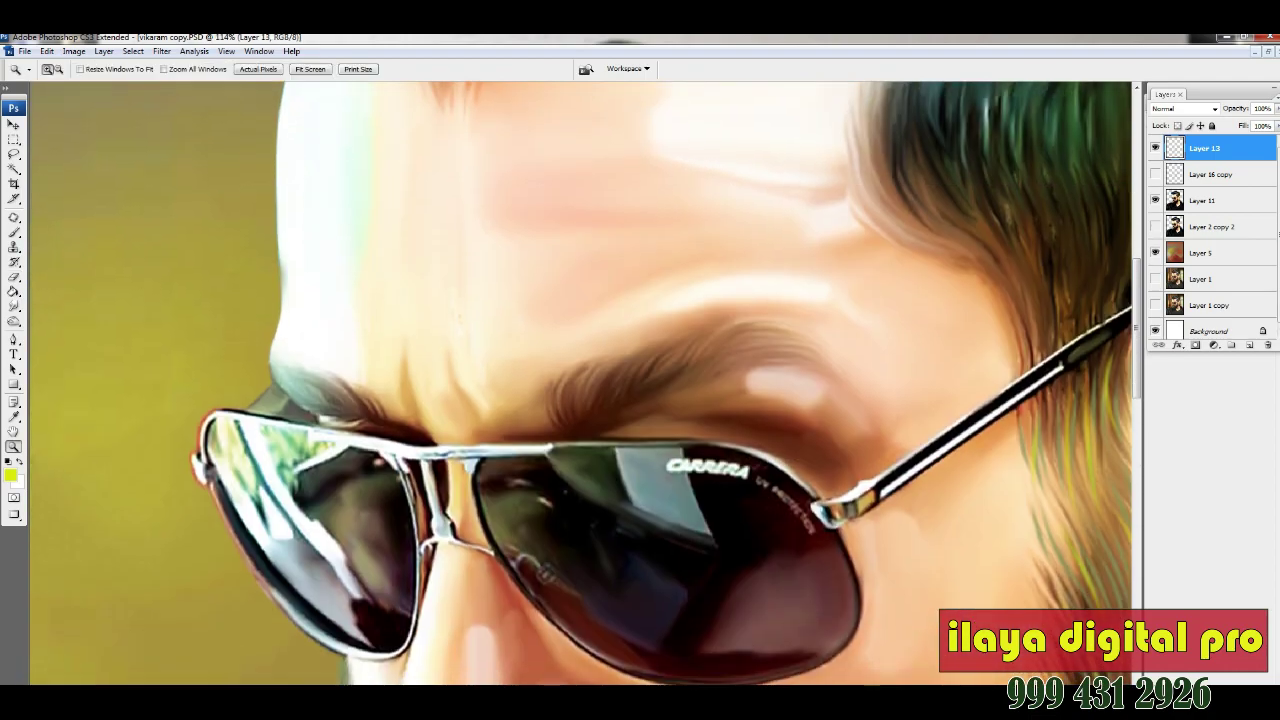
key("b")
left_click(10, 474)
left_click(660, 590)
left_click(846, 458)
mouse_move(290, 400)
left_mouse_down()
mouse_move(330, 412)
mouse_move(378, 401)
mouse_move(410, 428)
left_mouse_up()
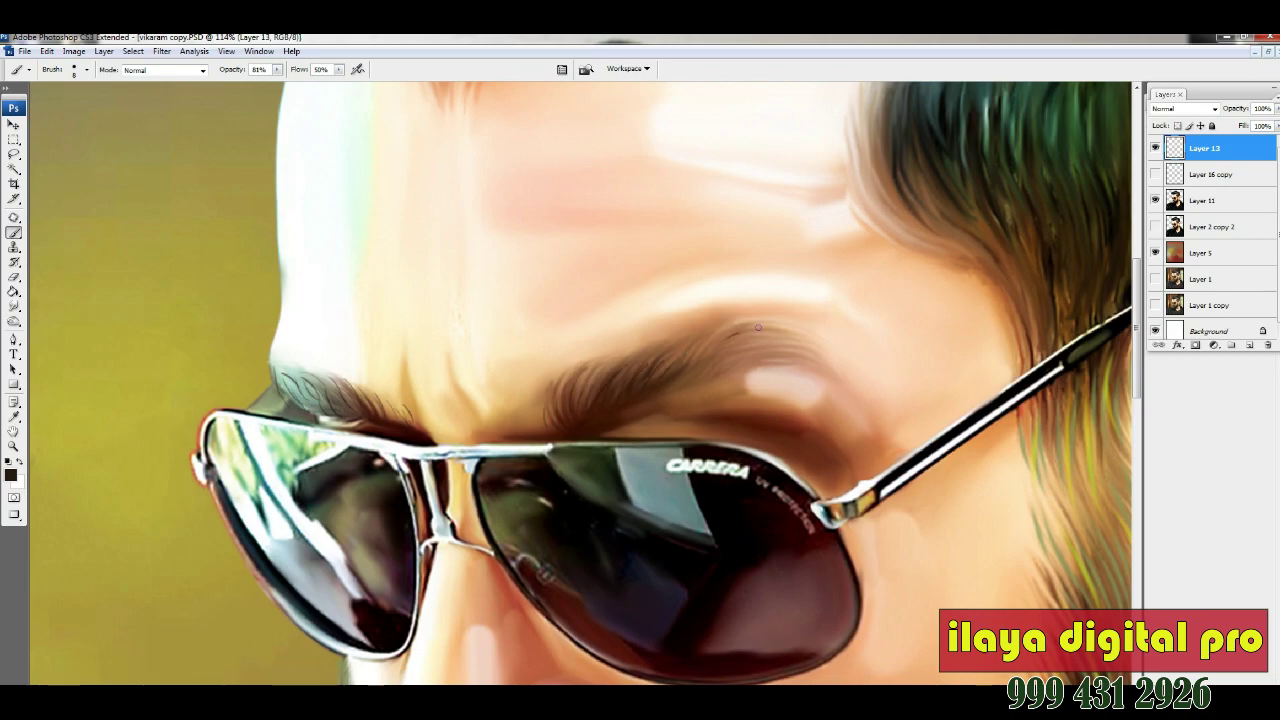
mouse_move(693, 381)
left_mouse_down()
mouse_move(562, 379)
mouse_move(566, 421)
left_mouse_up()
mouse_move(651, 389)
left_mouse_down()
mouse_move(713, 358)
mouse_move(798, 356)
left_mouse_up()
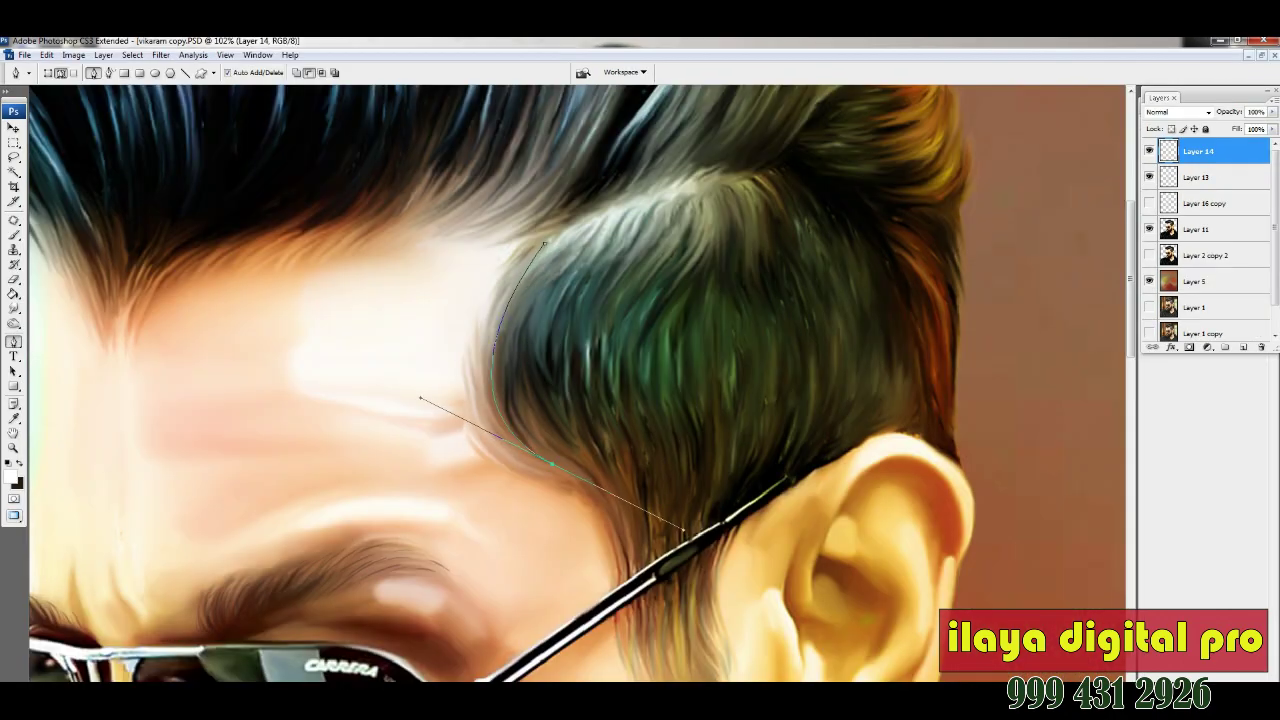
- Draw curved strand paths on Layer 14 along the front edge of the side hair beside the forehead
left_click_drag(550, 393, 654, 530)
left_click(597, 232)
scroll(654, 530, "down", 2)
left_click(651, 139)
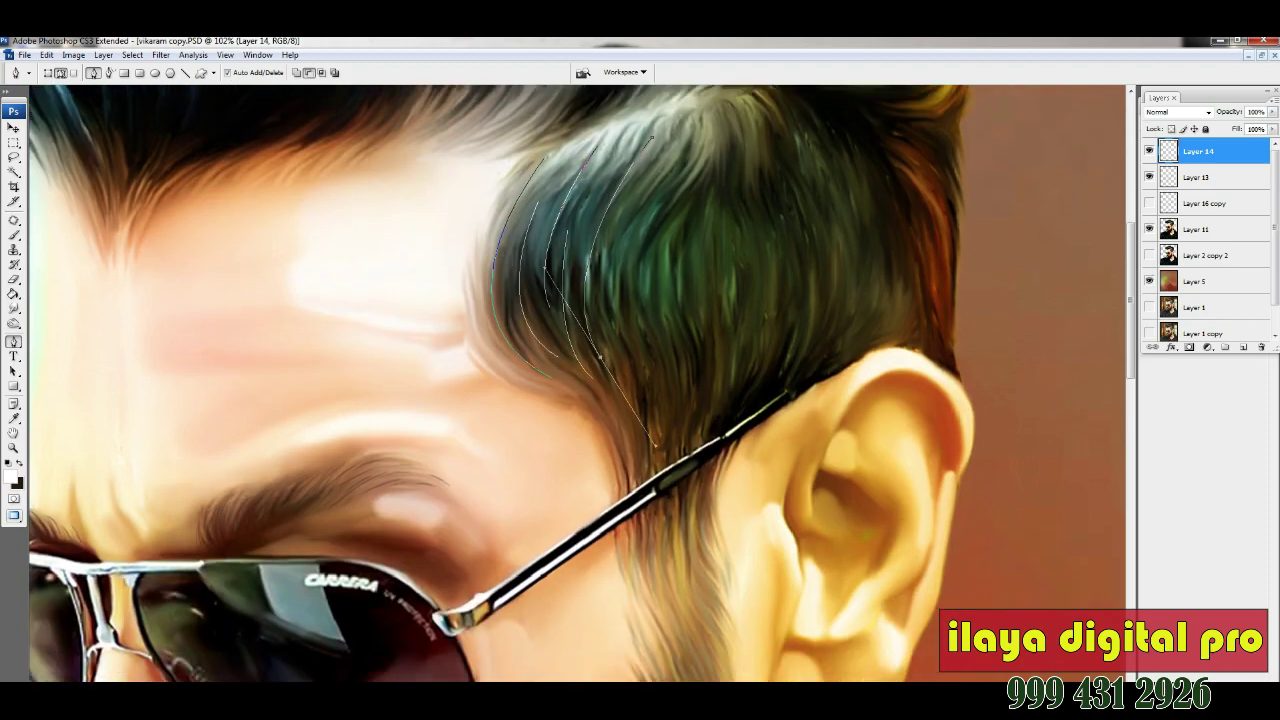
scroll(651, 139, "up", 2)
scroll(651, 139, "down", 2)
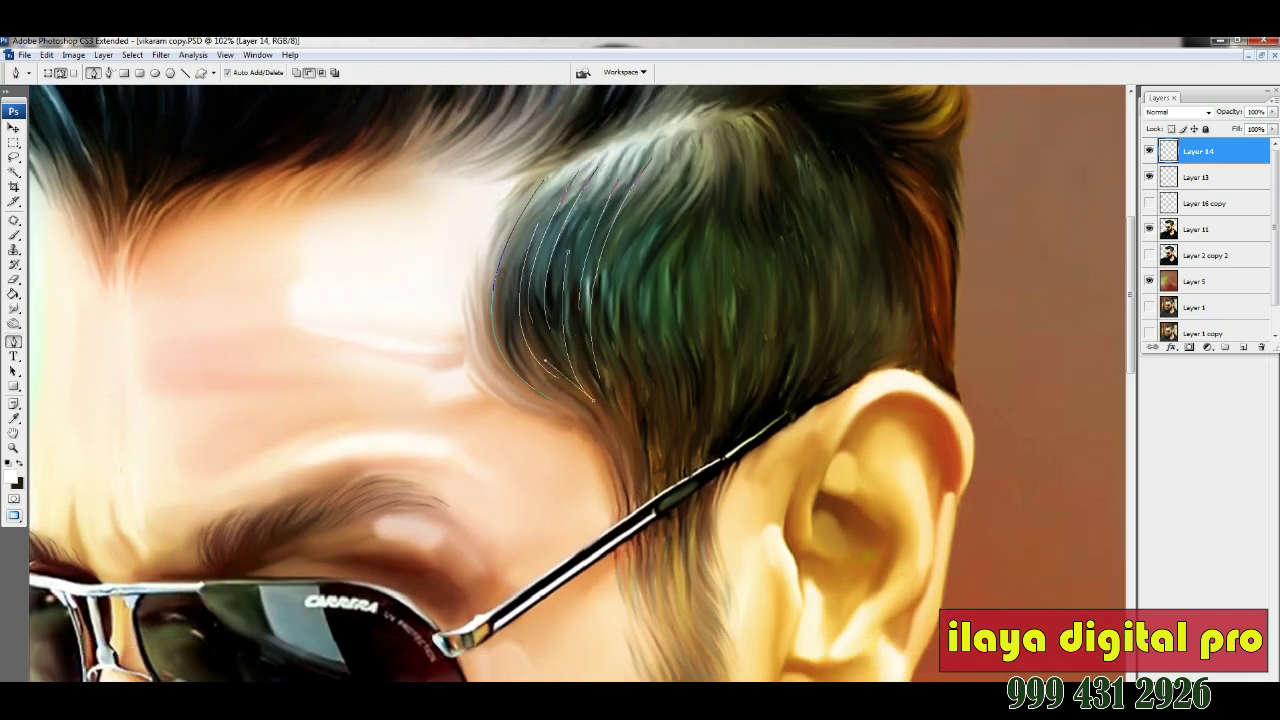
- Draw strand paths from the front of the side hair down along the hairline to the sunglasses temple
left_click_drag(634, 426, 700, 446)
scroll(700, 446, "down", 2)
left_click_drag(640, 360, 616, 430)
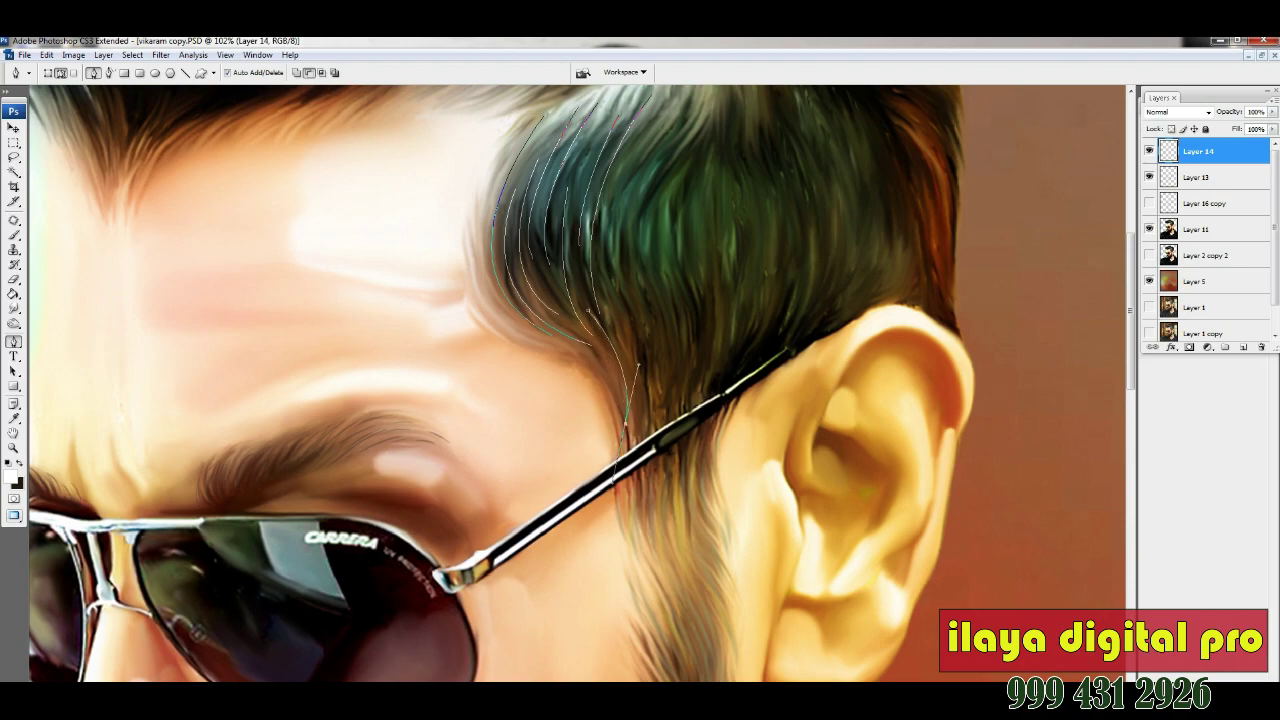
scroll(616, 430, "down", 2)
left_click_drag(493, 150, 500, 115)
left_click_drag(636, 400, 660, 446)
scroll(600, 380, "up", 1)
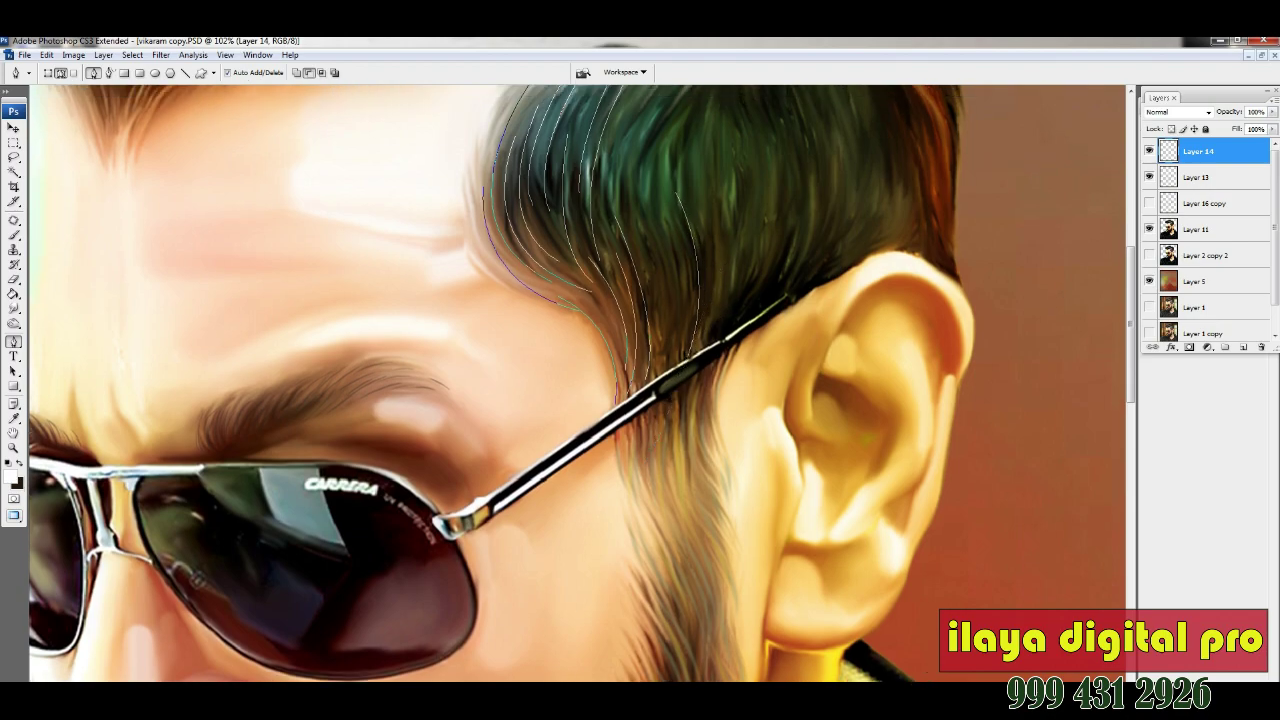
- Draw long strand paths through the middle of the side hair, ending above the sunglasses temple
left_click_drag(640, 212, 733, 199)
scroll(733, 199, "up", 5)
left_click(795, 170)
left_click_drag(740, 385, 757, 206)
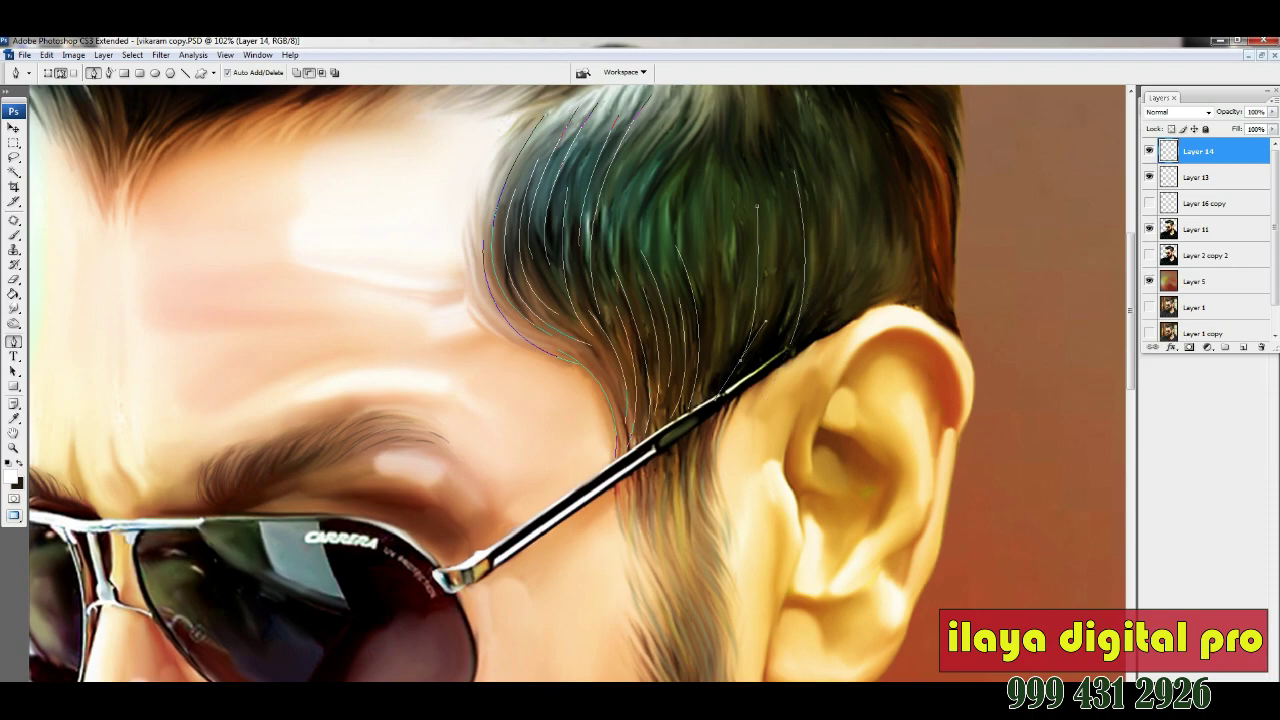
left_click_drag(745, 385, 722, 238)
left_click_drag(750, 390, 745, 180)
- Draw long curved strand paths through the rear side hair above the ear, back to the reddish hair edge
scroll(577, 383, "up", 3)
left_click_drag(778, 137, 840, 400)
left_click_drag(800, 190, 825, 350)
left_click_drag(845, 175, 880, 400)
left_click_drag(830, 235, 860, 410)
left_click_drag(885, 210, 895, 355)
scroll(577, 383, "up", 2)
left_click_drag(830, 205, 845, 430)
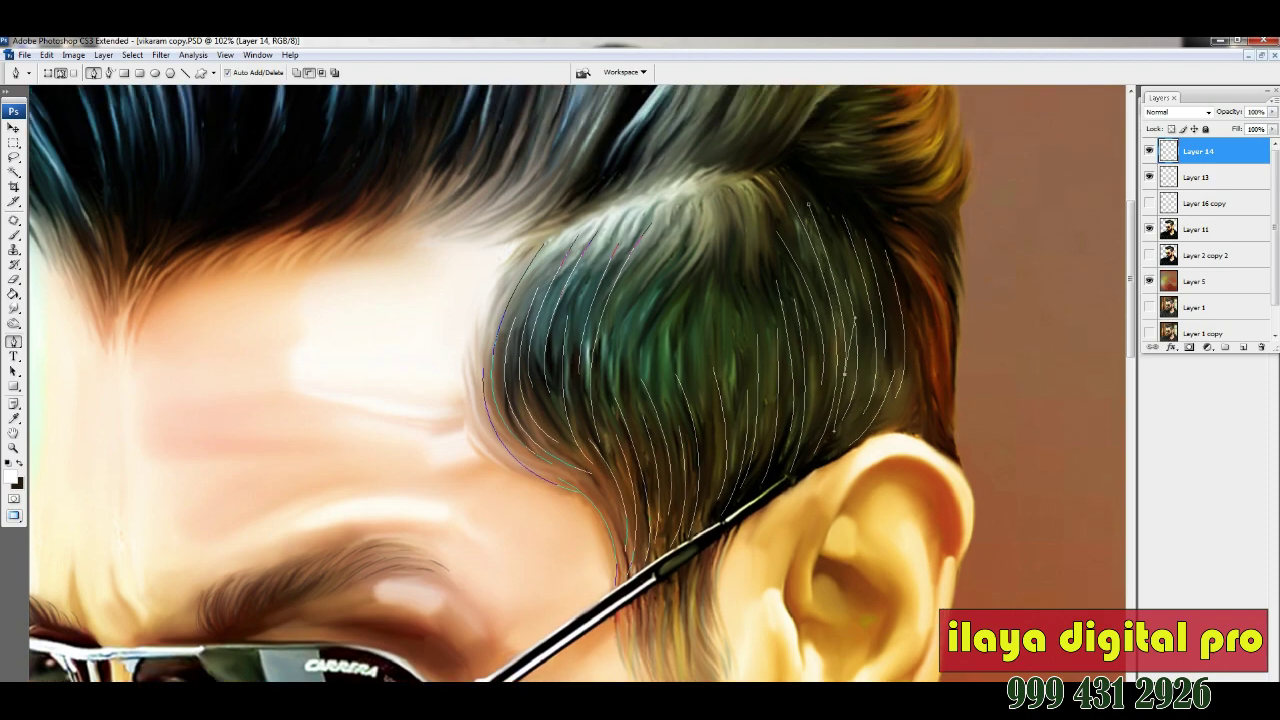
left_click_drag(872, 224, 955, 442)
left_click_drag(912, 285, 920, 412)
scroll(918, 425, "up", 3)
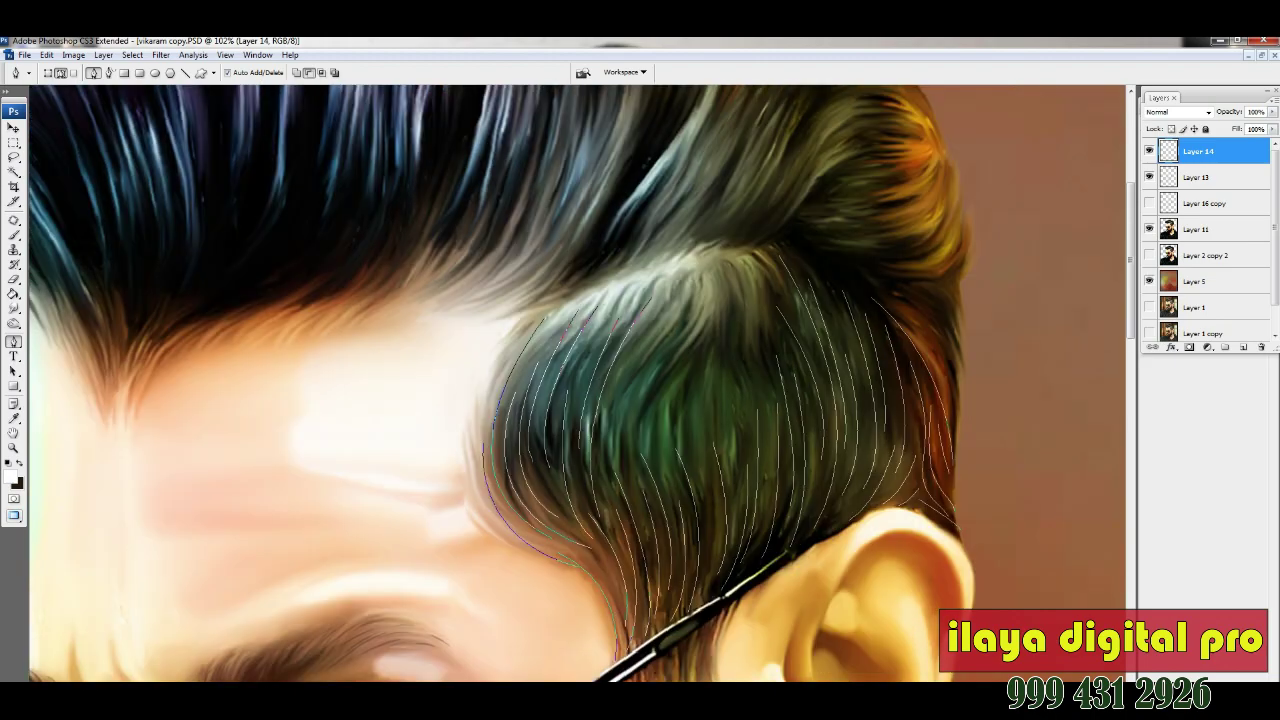
- Draw strand paths along the rear edge of the head and up around the outer outline of the crown curl
left_click_drag(961, 362, 960, 404)
left_click_drag(964, 340, 1001, 363)
left_click_drag(966, 406, 968, 414)
scroll(960, 540, "up", 3)
left_click_drag(960, 345, 972, 300)
left_click_drag(940, 236, 925, 207)
left_click_drag(860, 170, 800, 172)
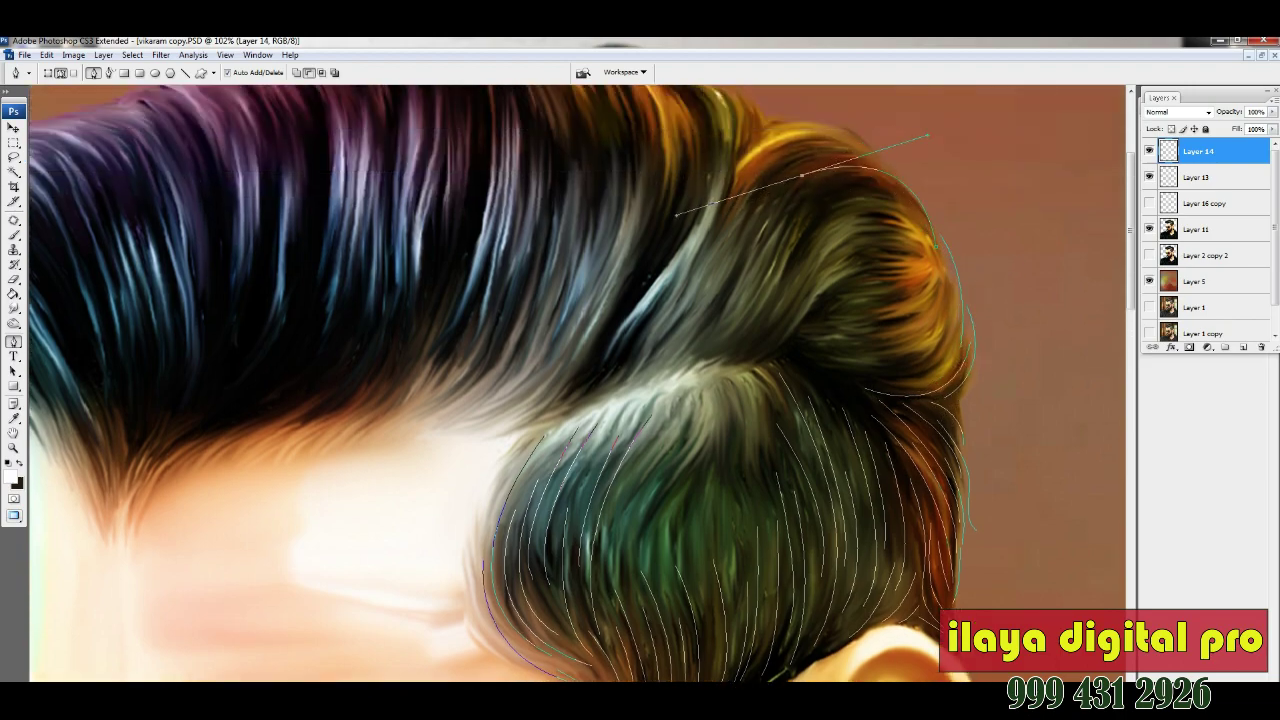
- Draw curved strand paths through the crown curl, following its upper sweep and its dark lower edge
left_click_drag(870, 215, 810, 240)
left_click(850, 186)
left_click_drag(936, 258, 943, 285)
left_click_drag(810, 340, 706, 341)
left_click(945, 283)
left_click_drag(840, 358, 770, 368)
left_click_drag(850, 350, 740, 352)
left_click_drag(900, 360, 820, 395)
left_click(899, 385)
left_click_drag(949, 391, 958, 335)
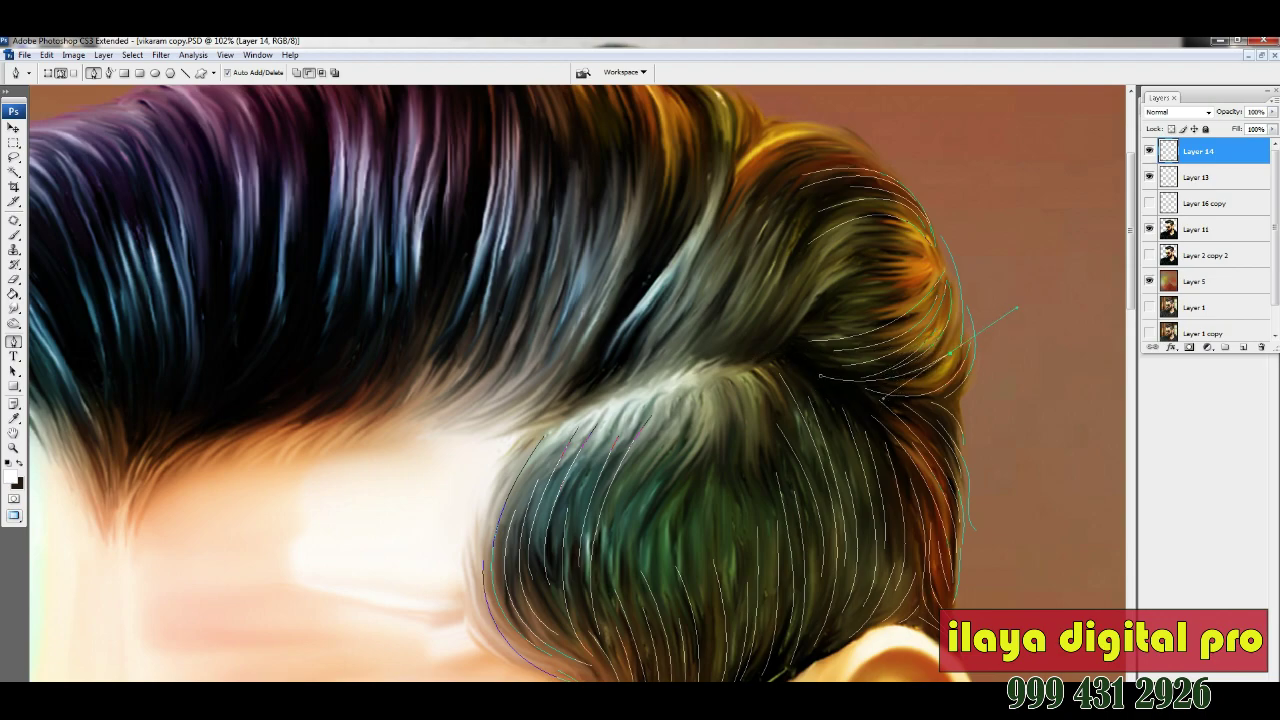
- Draw strand paths from the inside of the crown curl down through the grey-green hair above the parting
left_click(930, 262)
left_click_drag(830, 318, 808, 292)
left_click(936, 258)
left_click_drag(762, 352, 764, 355)
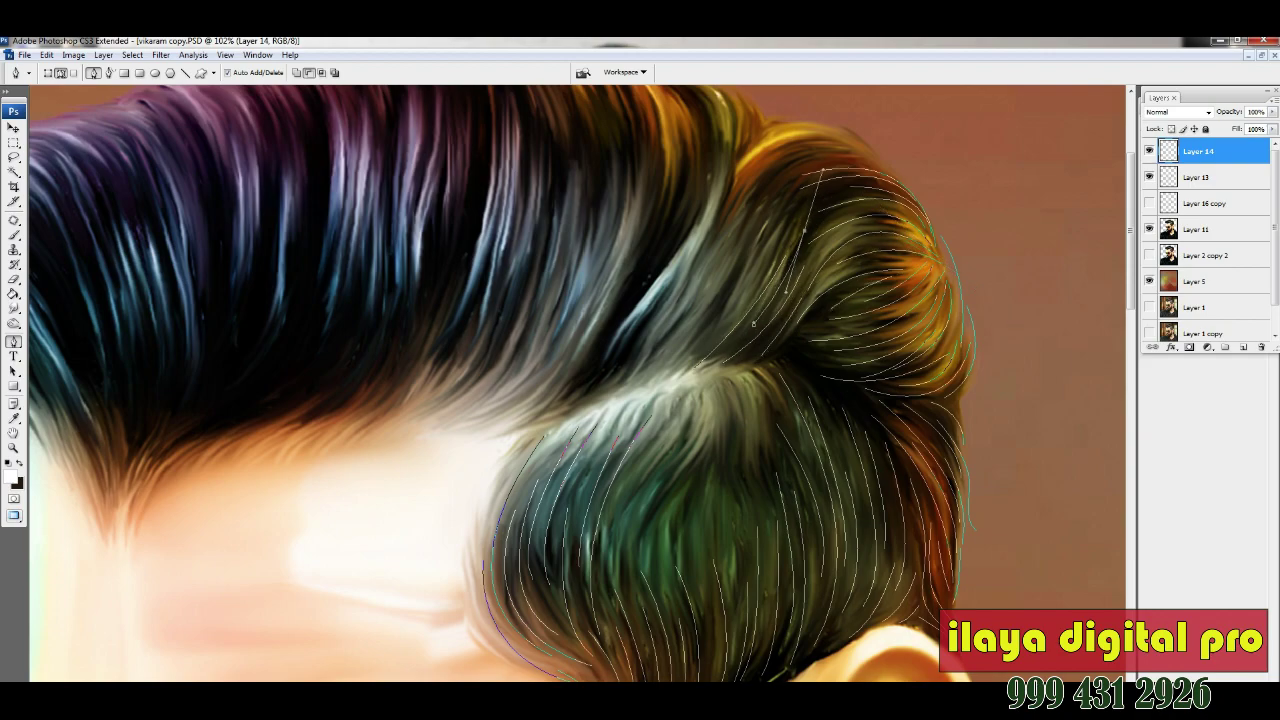
left_click_drag(616, 388, 700, 340)
scroll(580, 383, "up", 3)
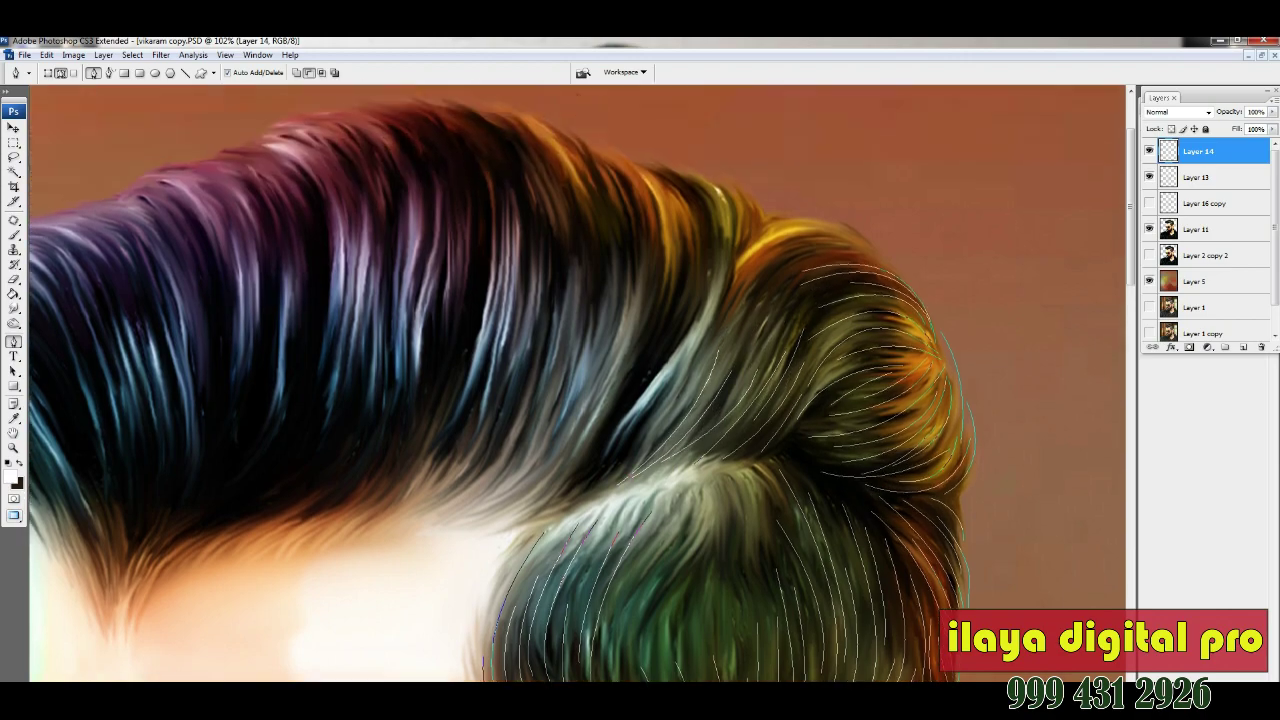
- Draw strand paths through the orange hair in front of the crown down to the parting, and along the crown's upper edge
mouse_move(652, 163)
left_mouse_down()
mouse_move(690, 200)
mouse_move(640, 168)
mouse_move(660, 180)
left_mouse_up()
left_click_drag(472, 528, 650, 400)
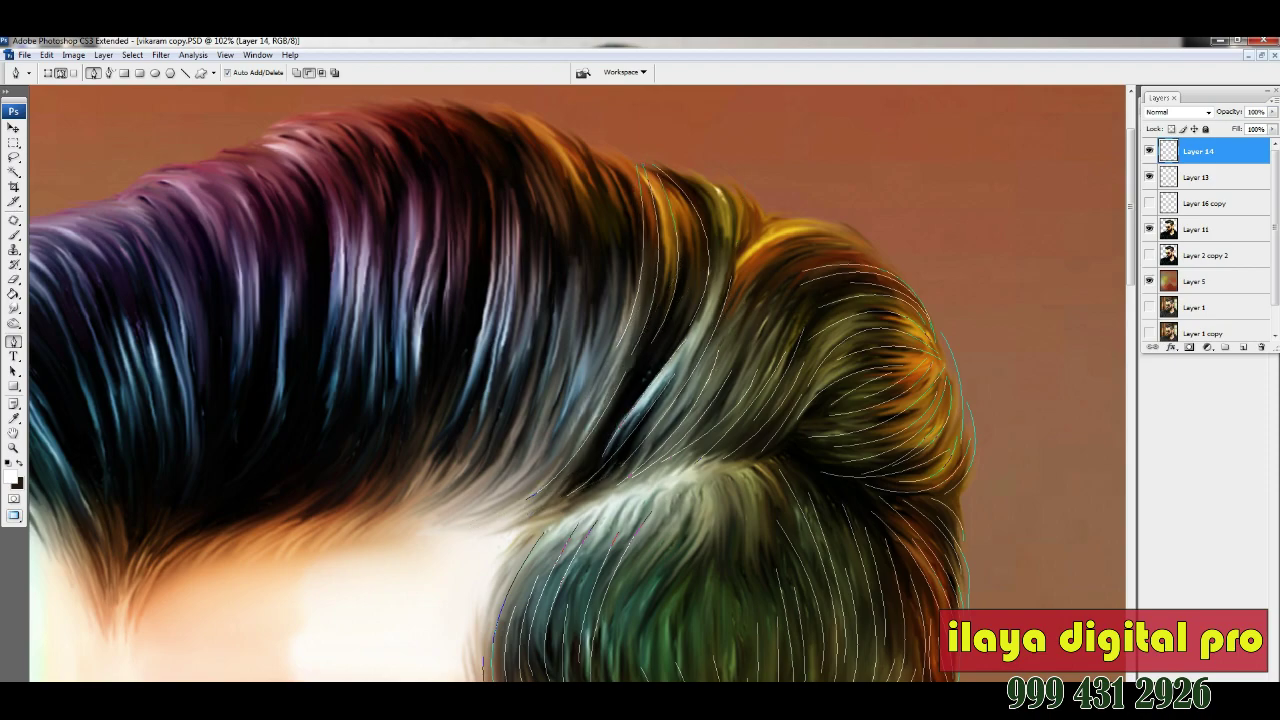
left_click_drag(740, 230, 745, 300)
scroll(580, 383, "down", 1)
left_click_drag(690, 190, 935, 270)
left_click_drag(812, 194, 752, 190)
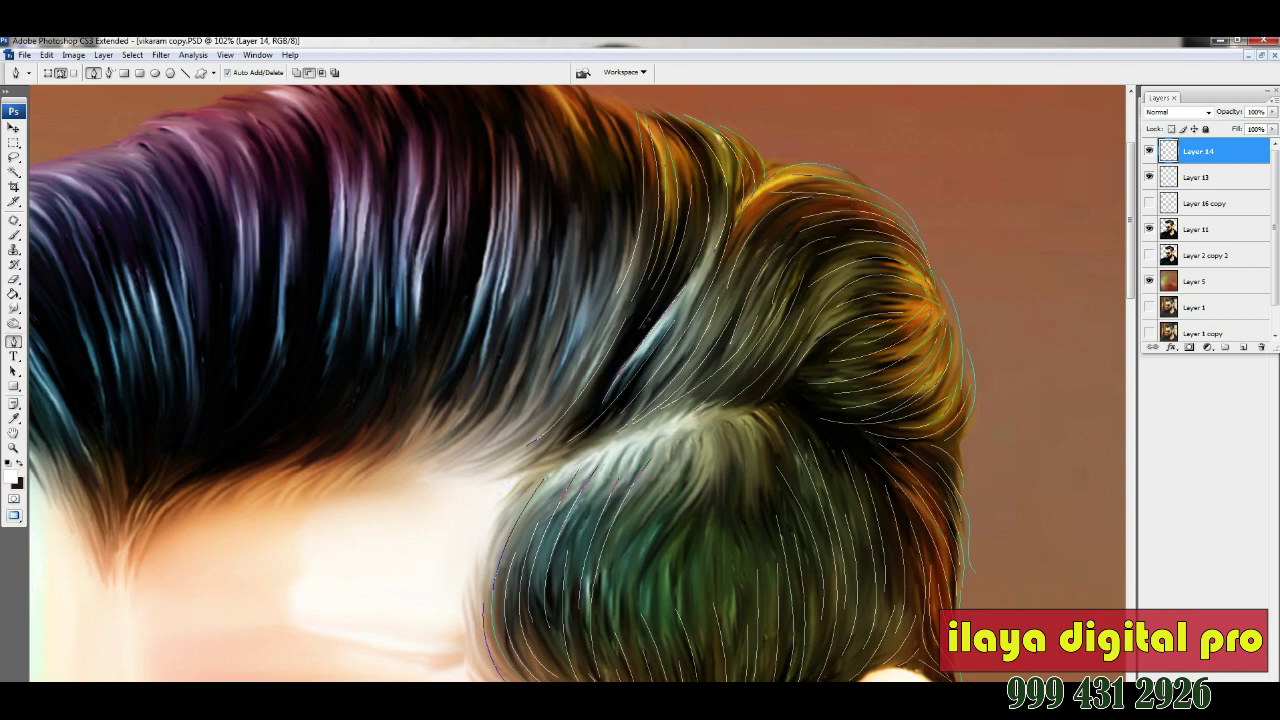
- Fill the side hair below the parting with more strand paths and add loose strands beside the forehead
scroll(740, 255, "down", 3)
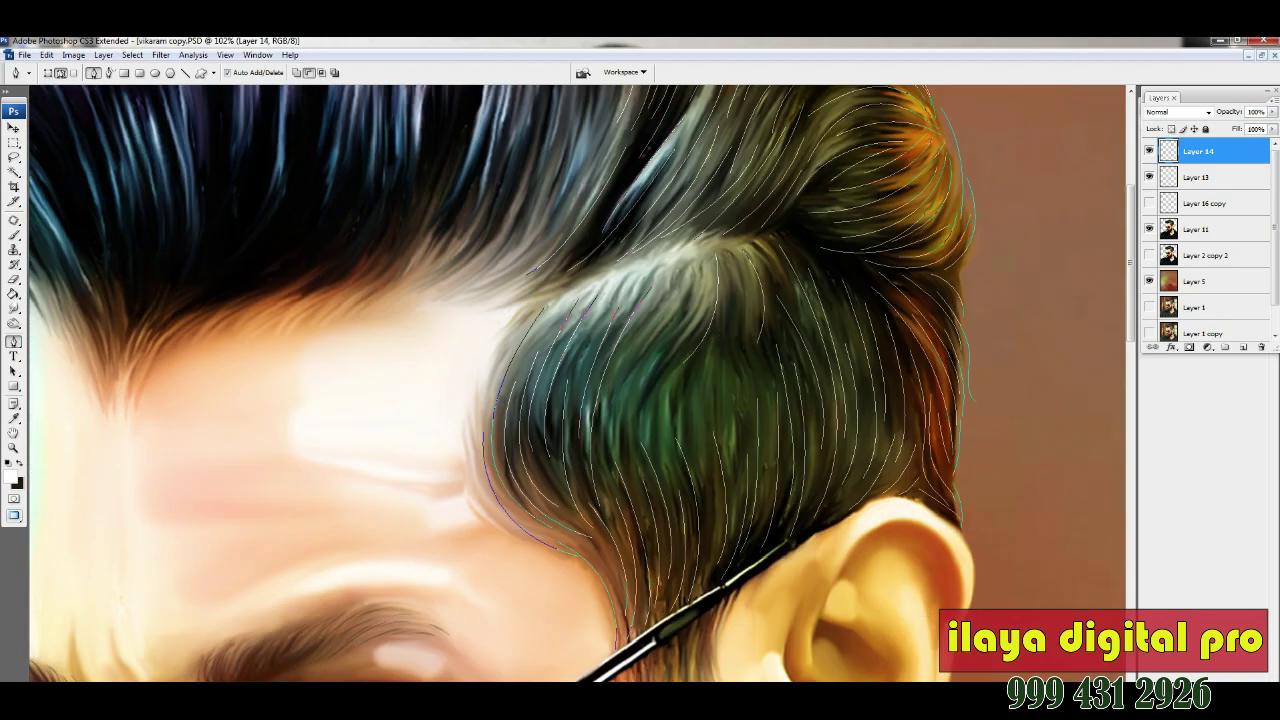
scroll(690, 320, "down", 2)
scroll(730, 178, "down", 2)
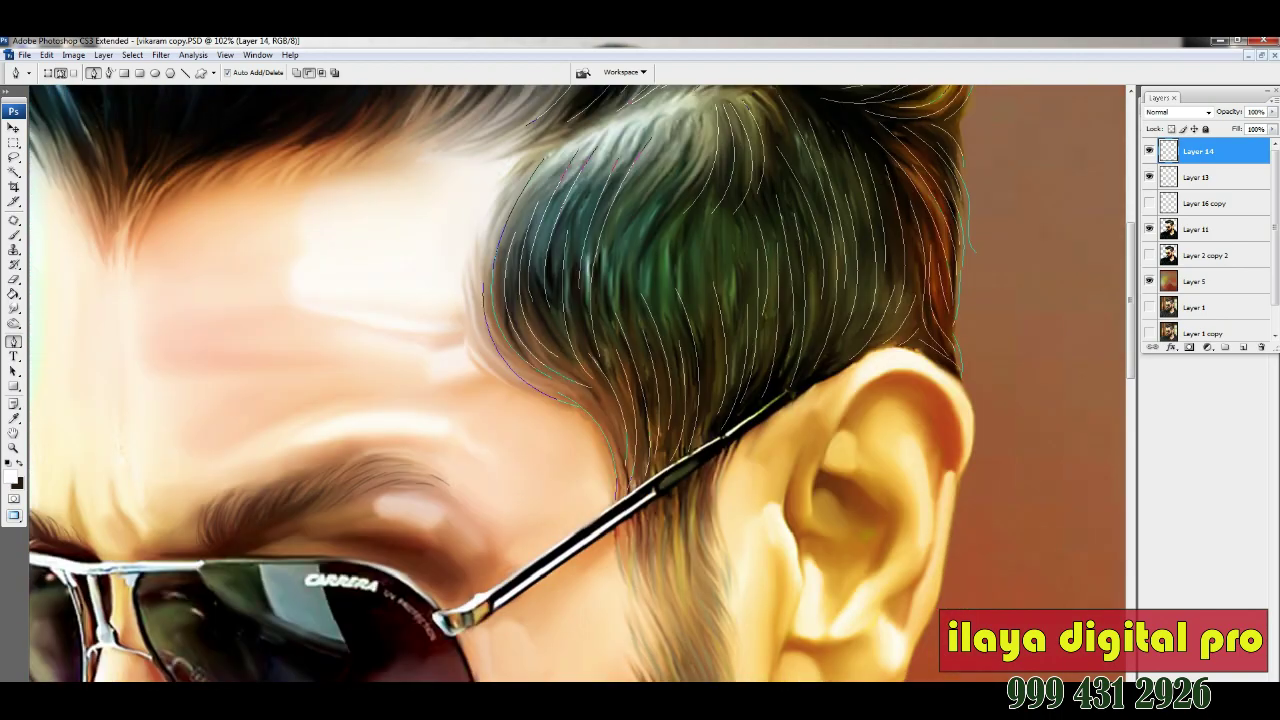
scroll(725, 200, "down", 2)
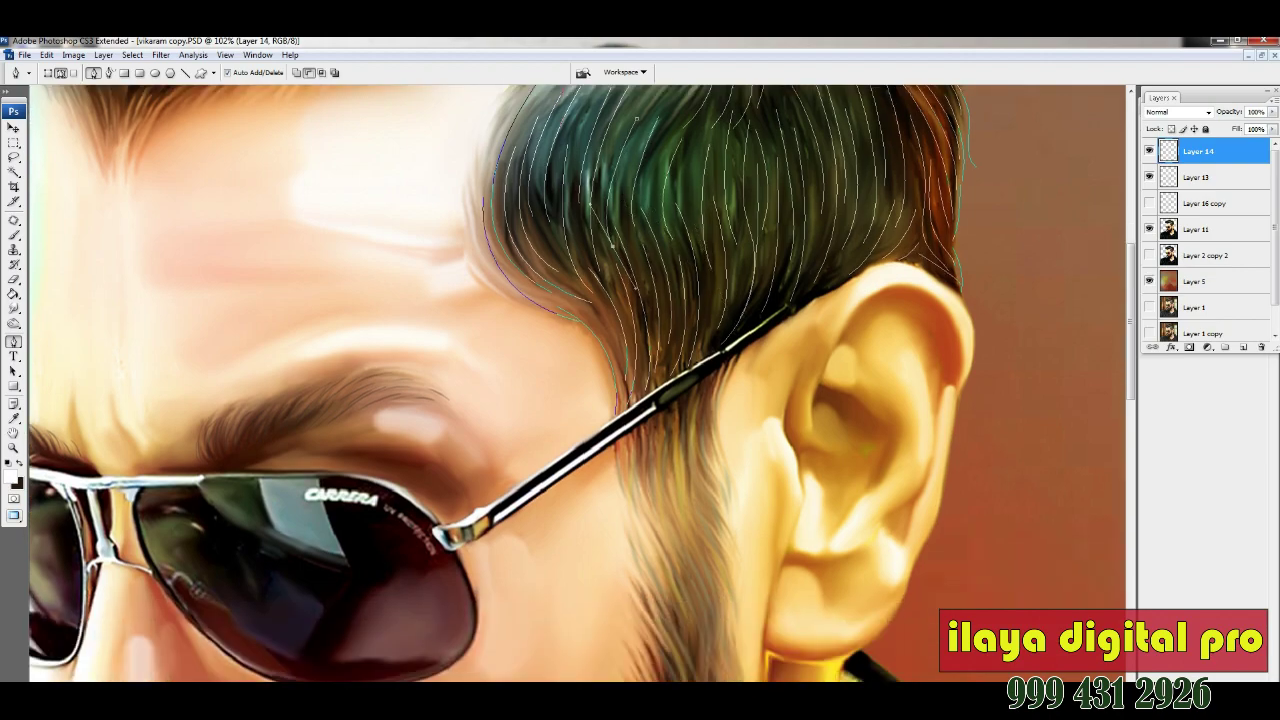
scroll(650, 230, "up", 2)
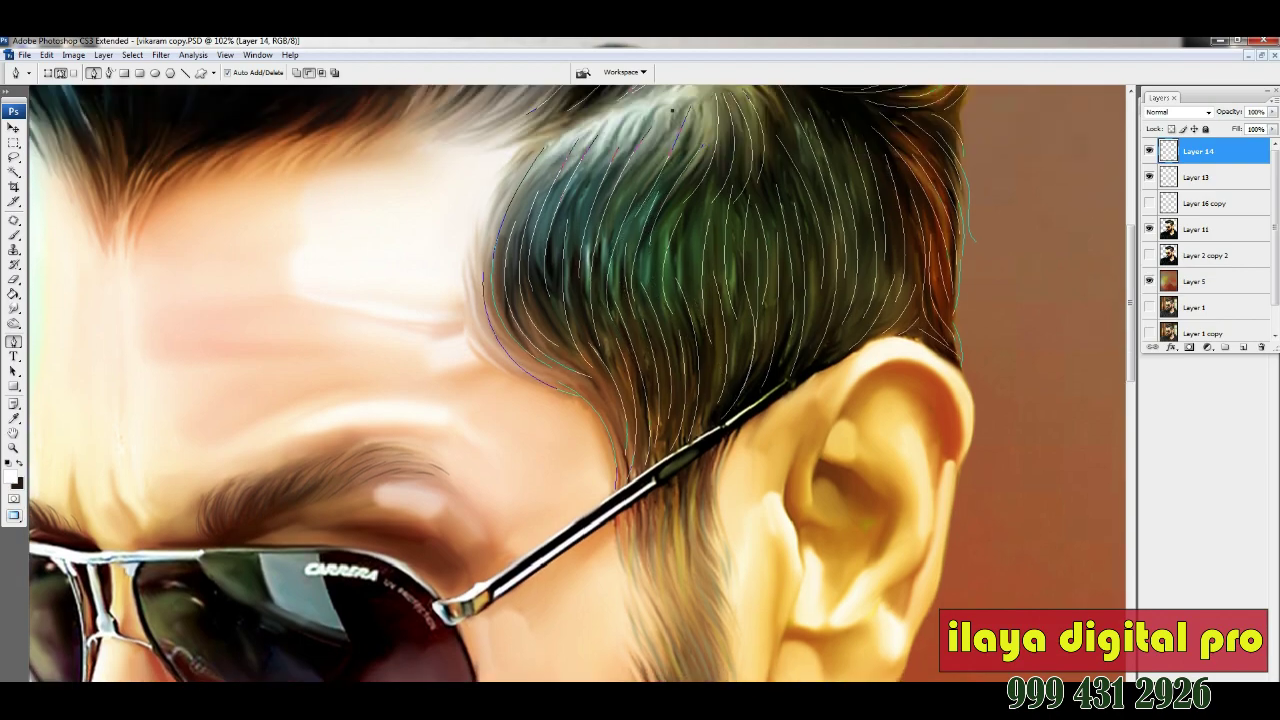
scroll(680, 120, "up", 2)
left_click(702, 193)
left_click(617, 218)
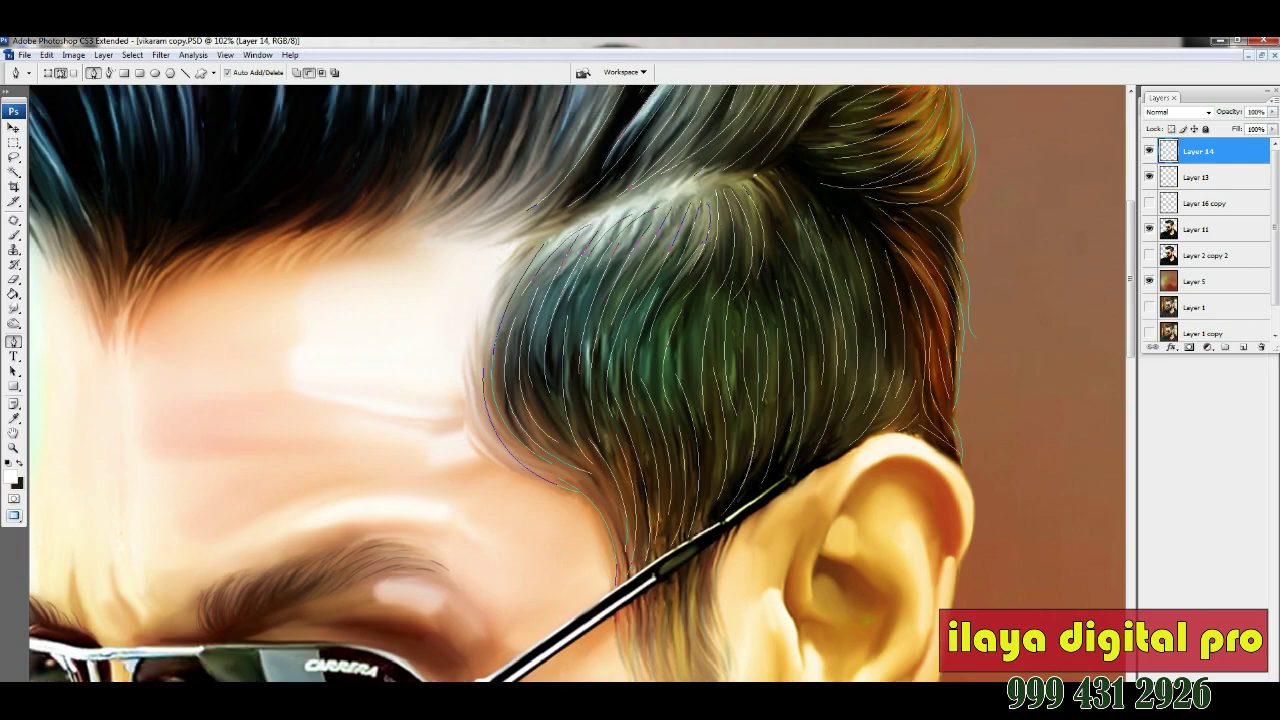
scroll(1031, 331, "down", 1)
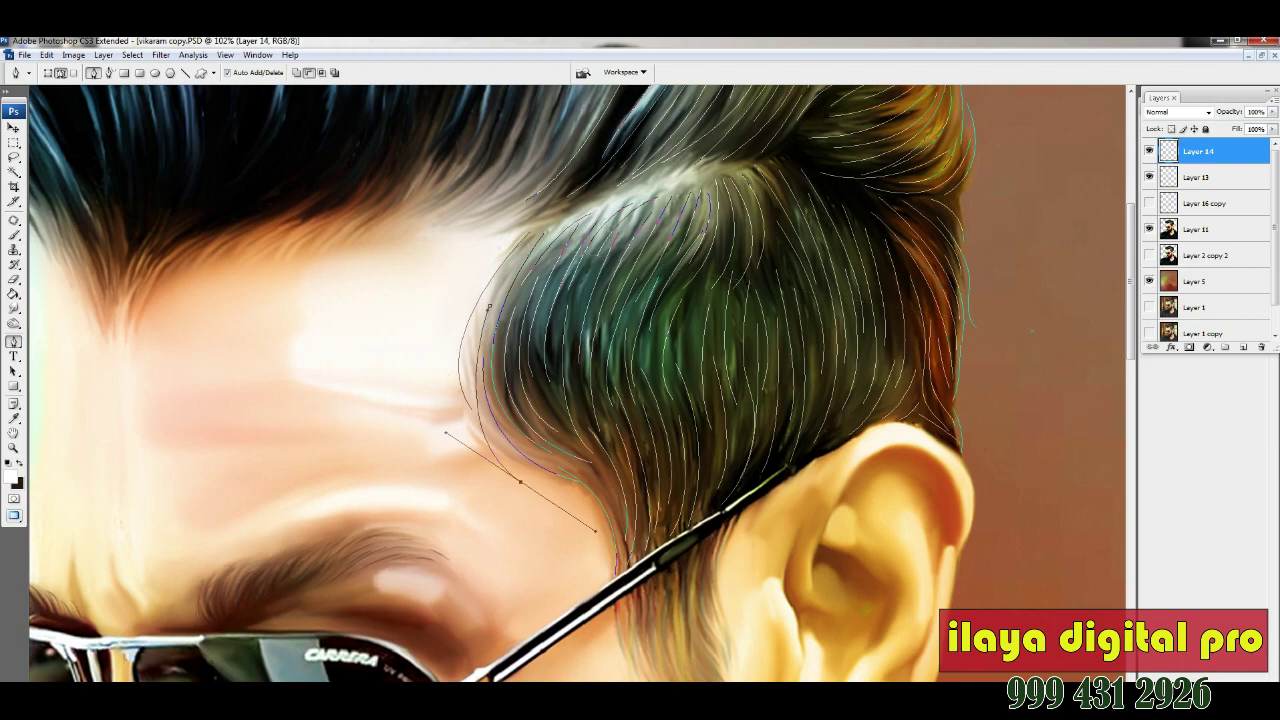
- Draw strand paths from the orange top outline and through the grey hair down to the forehead hairline
scroll(560, 530, "up", 5)
scroll(560, 380, "up", 2)
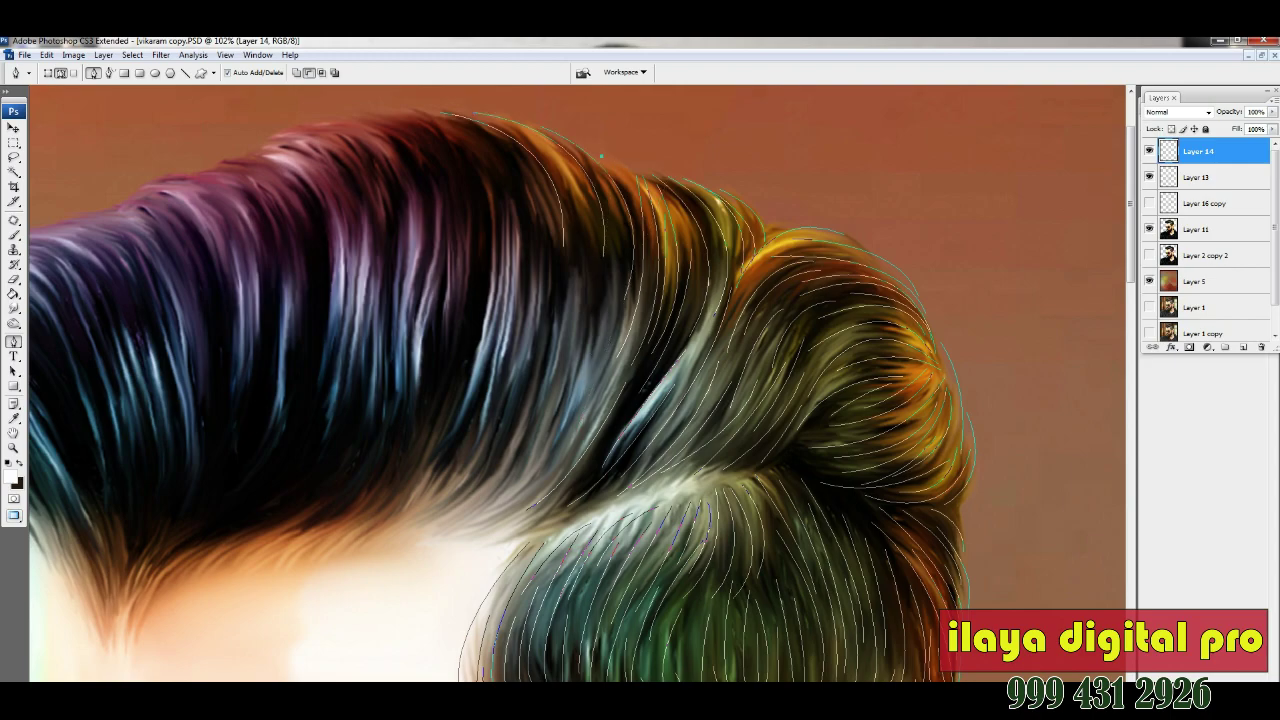
left_click_drag(577, 393, 645, 280)
scroll(645, 280, "down", 2)
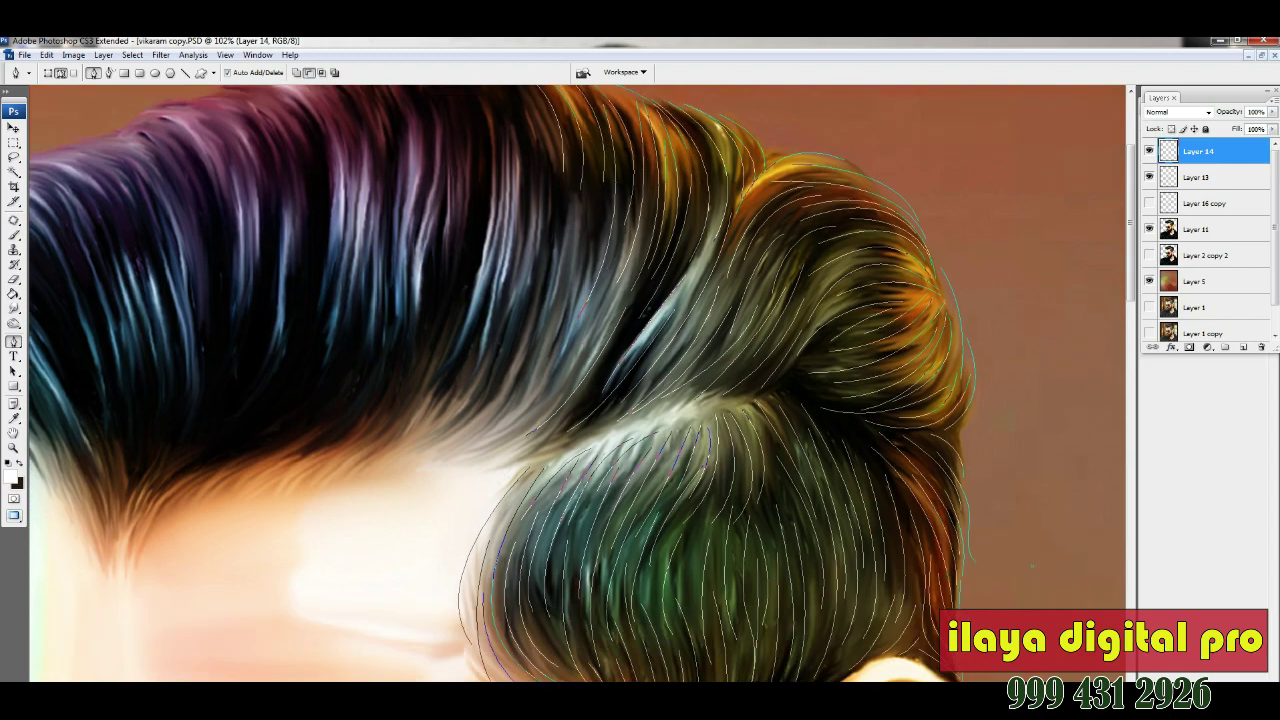
left_click_drag(525, 434, 449, 454)
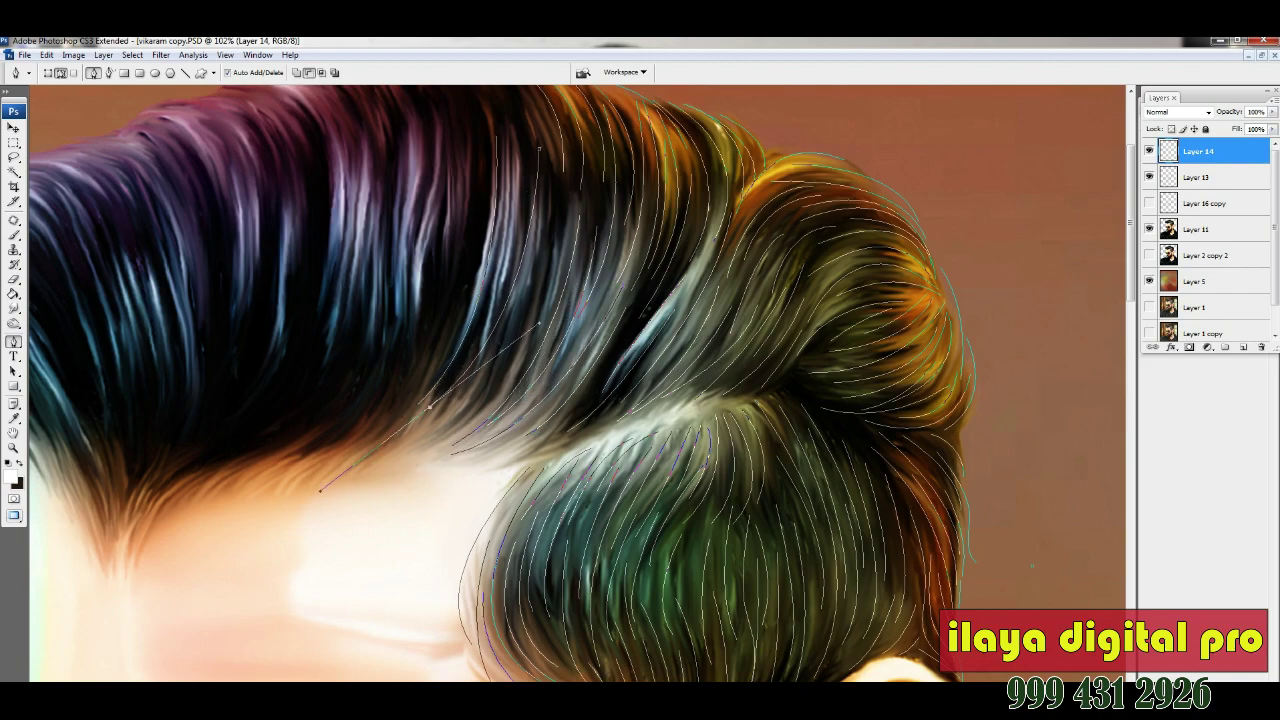
left_click_drag(449, 454, 398, 450)
scroll(564, 198, "up", 3)
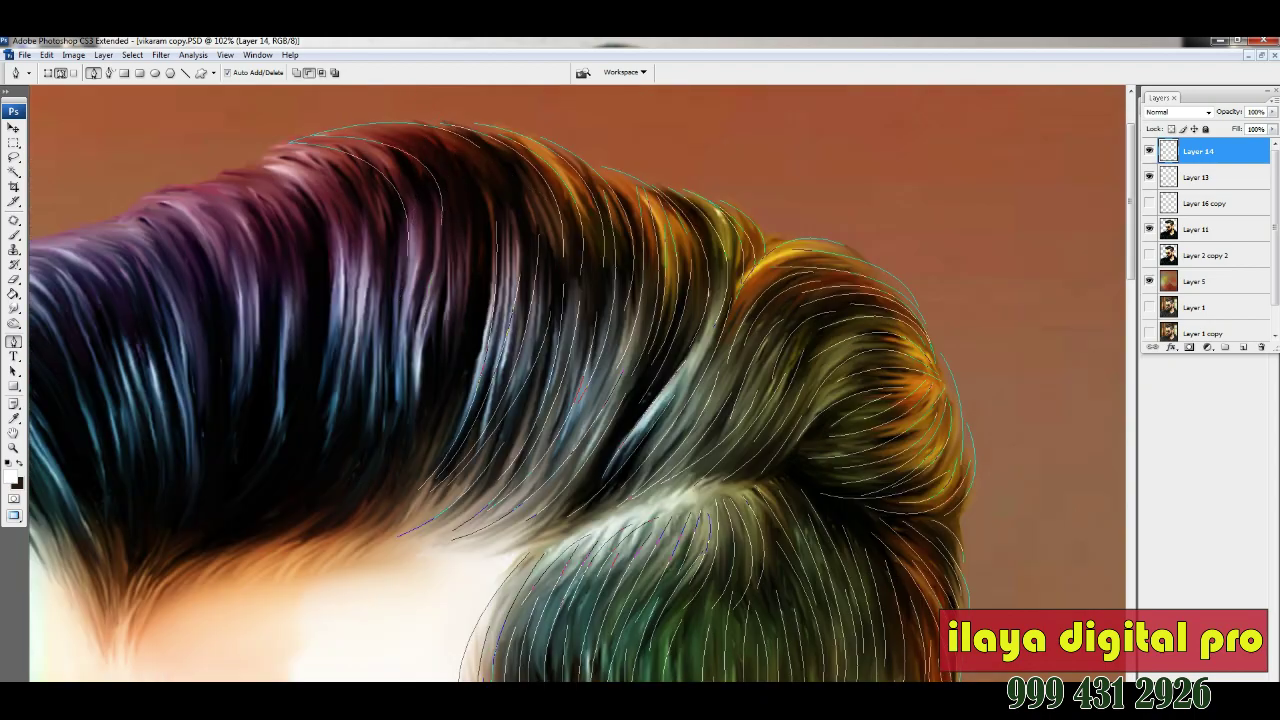
- Draw curved strand paths through the dark reddish hair at the highest part of the head
key("Escape")
scroll(420, 250, "down", 3)
scroll(580, 380, "up", 3)
left_click(419, 147)
left_click_drag(457, 269, 426, 387)
key("Return")
left_click(410, 118)
left_click_drag(516, 250, 494, 322)
scroll(580, 380, "down", 3)
- Draw long strand paths sweeping from the middle of the top hair down into the dark area above the forehead
scroll(580, 380, "up", 3)
left_click(363, 287)
left_click_drag(261, 482, 180, 540)
key("Return")
left_click(489, 212)
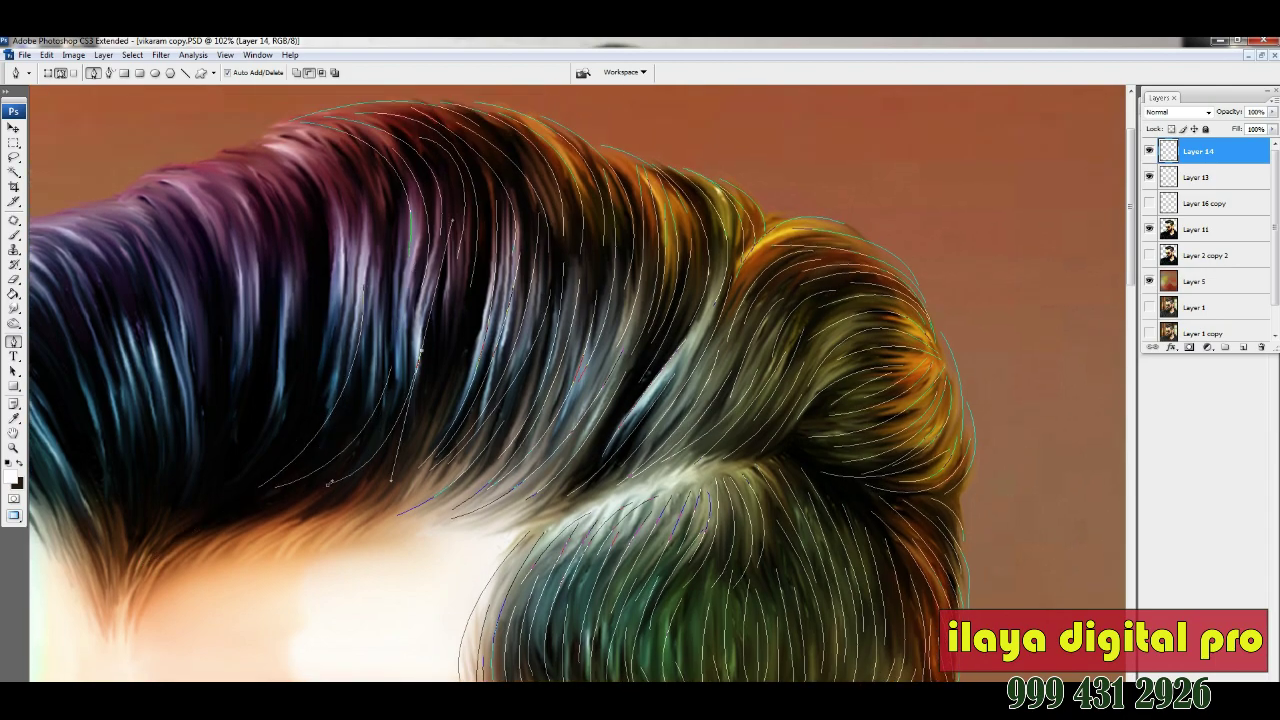
left_click(369, 478)
key("Return")
left_click(417, 303)
left_click(268, 522)
key("Return")
- Draw strand paths along the forehead hairline, converging on the pointed tip of the widow's peak
left_click(130, 598)
left_click_drag(268, 508, 397, 483)
left_click_drag(326, 507, 428, 478)
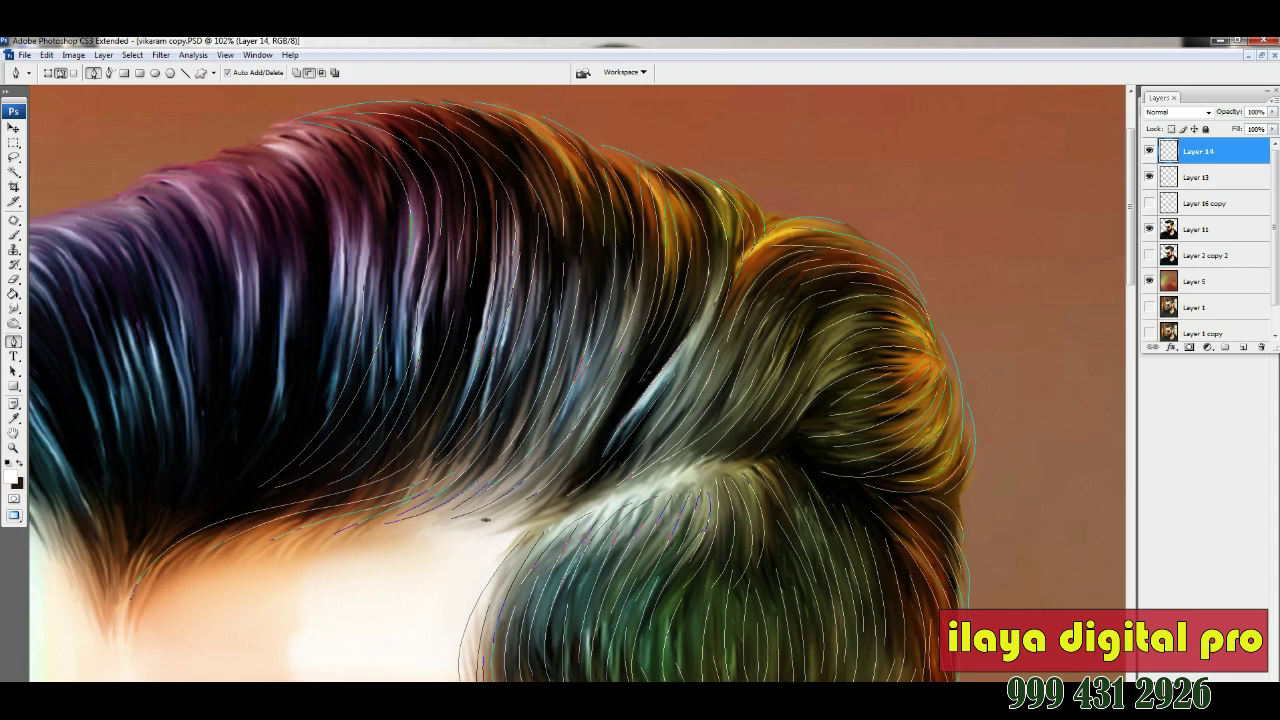
scroll(485, 519, "down", 2)
left_click(112, 550)
left_click_drag(205, 440, 245, 437)
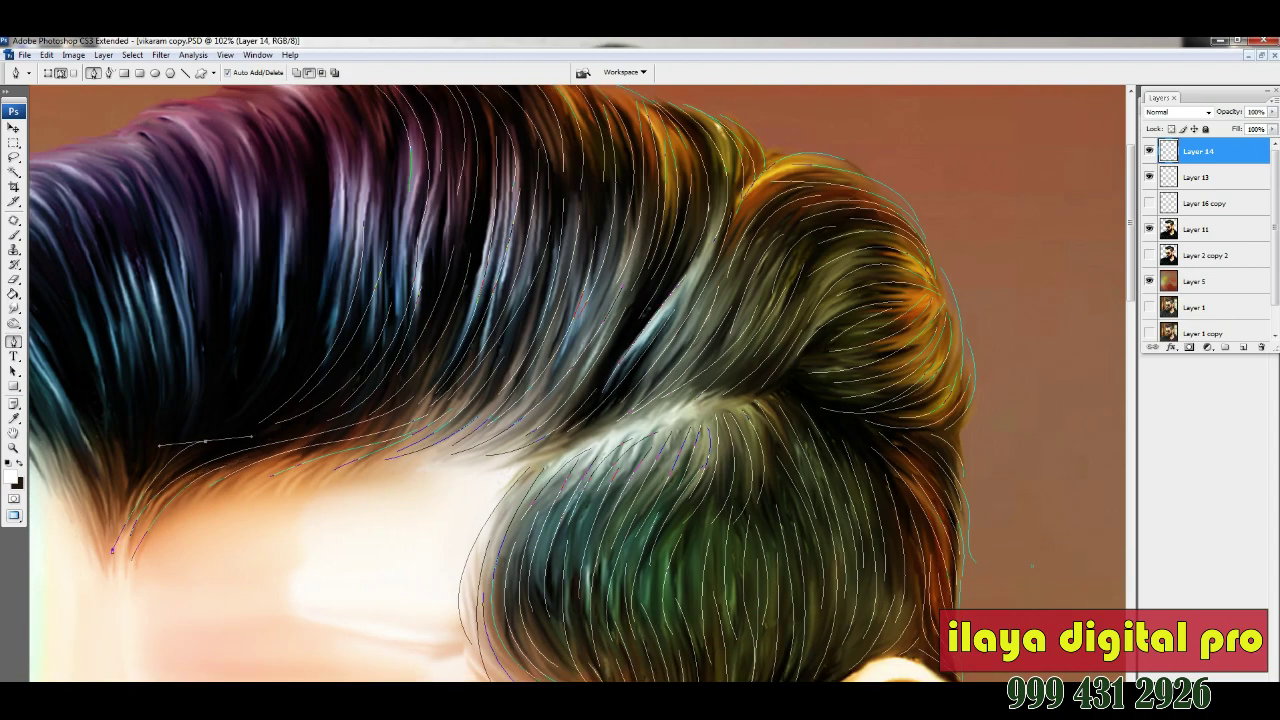
- Draw strand paths from the pinkish top edge down through the purple hair
scroll(441, 332, "up", 4)
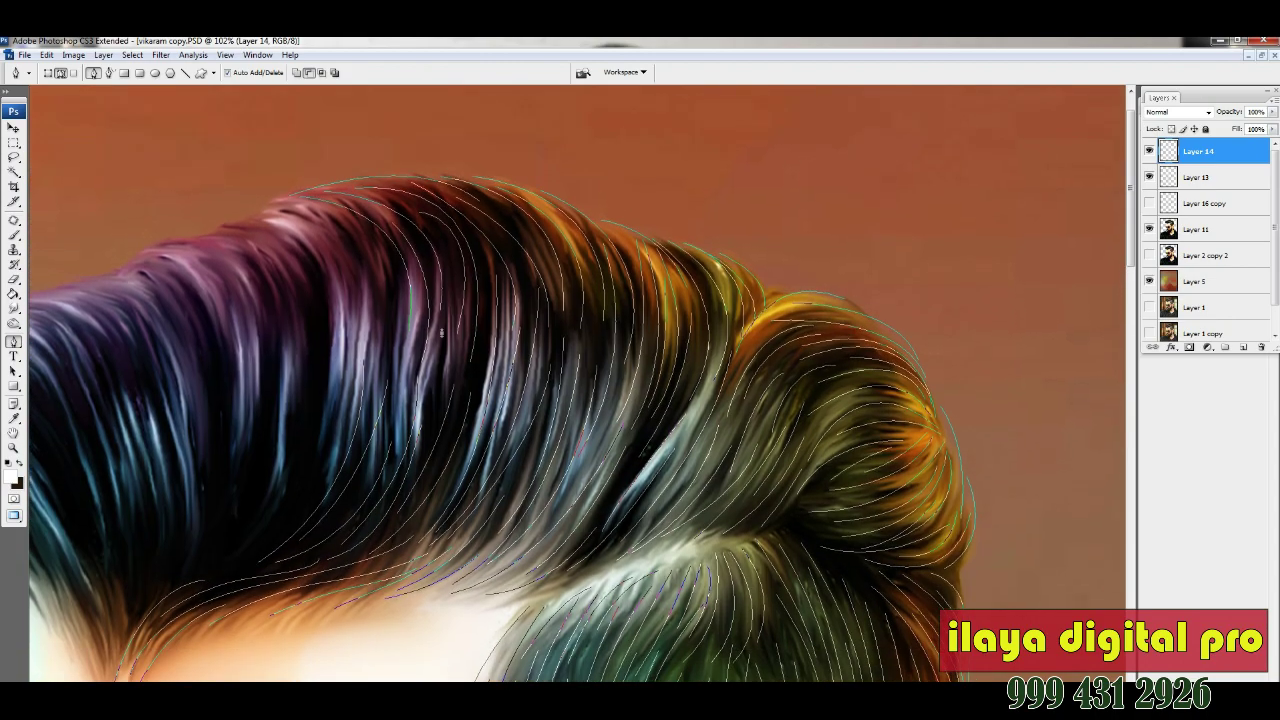
left_click(218, 228)
left_click_drag(350, 330, 364, 352)
left_click(262, 221)
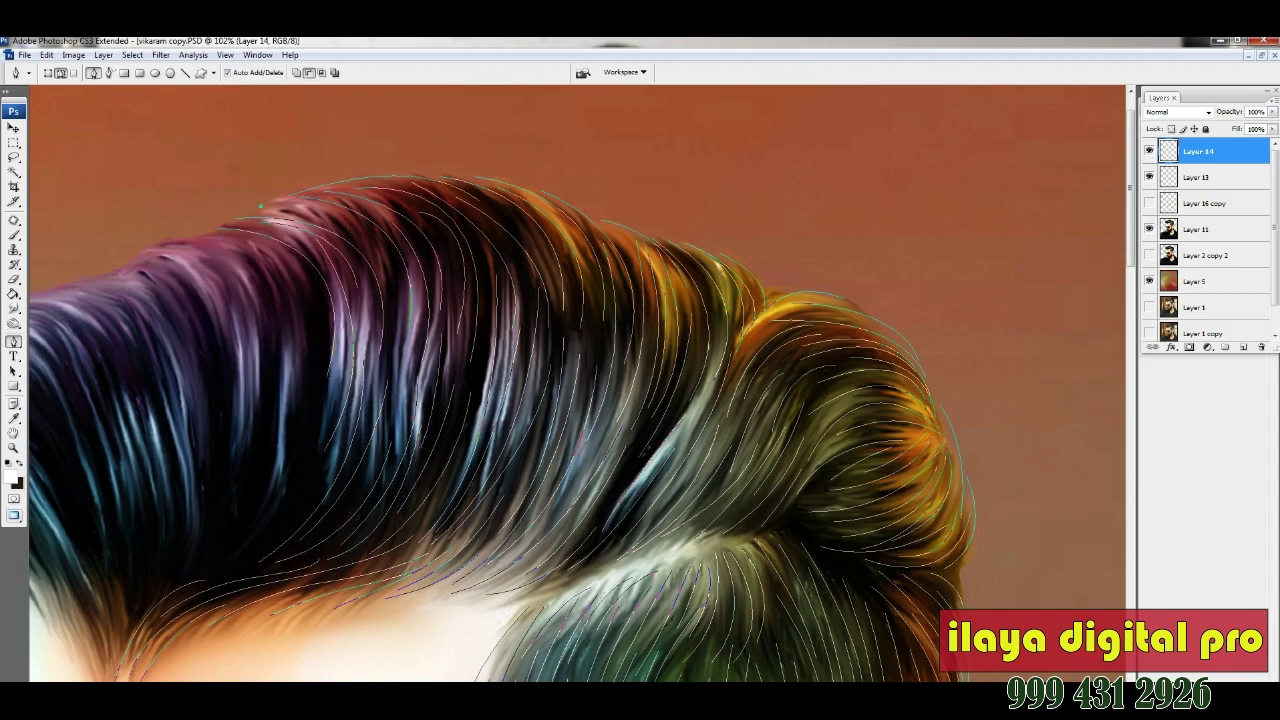
- Choose a bright green foreground colour and try stroking the strand paths with it
right_click(578, 372)
key("Escape")
left_click(11, 478)
left_click(721, 580)
left_click(649, 523)
left_click(652, 530)
left_click(843, 459)
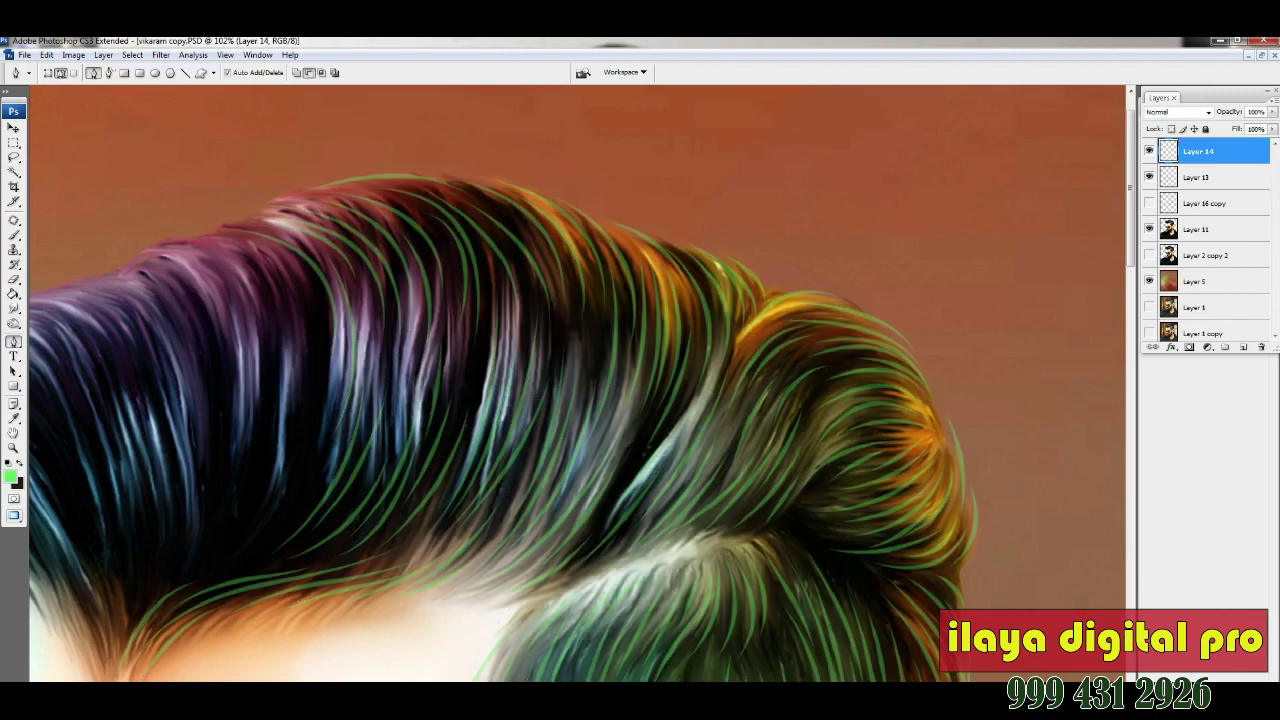
- Draw strand paths from the purple top edge down through the blue-black hair toward the front
key("ctrl+minus")
key("ctrl+minus")
key("z")
left_click_drag(305, 108, 722, 336)
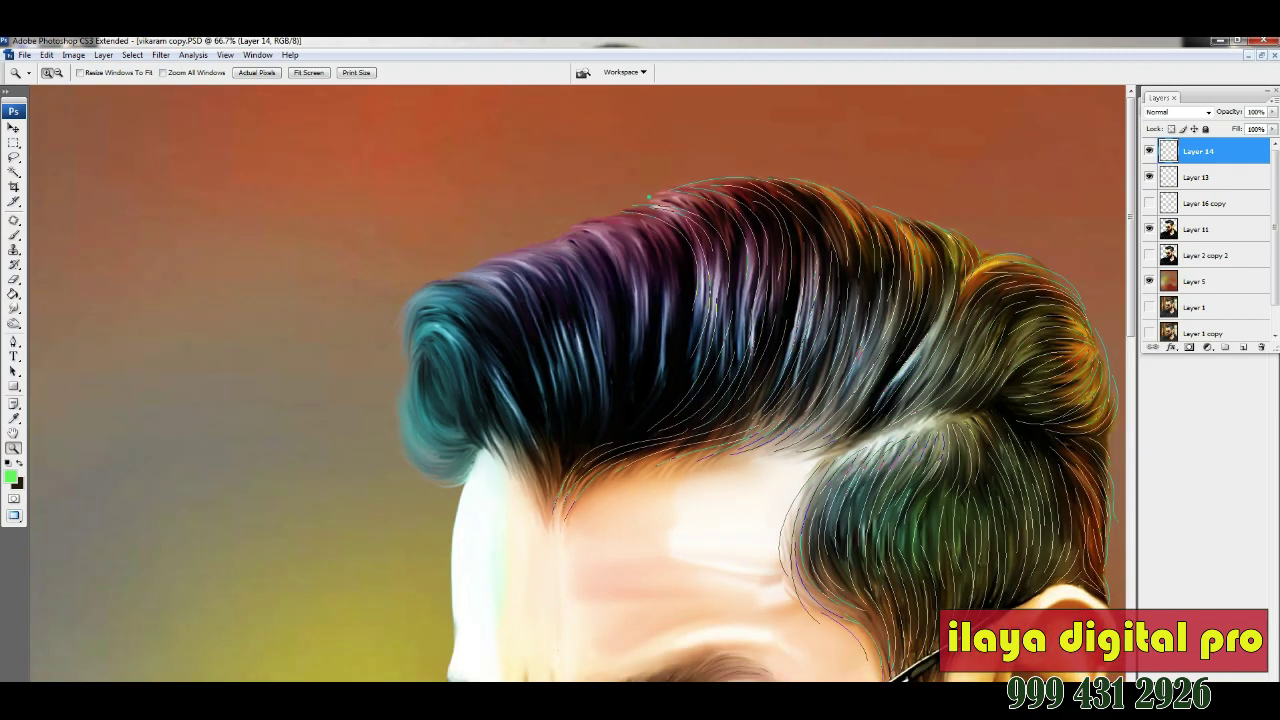
key("p")
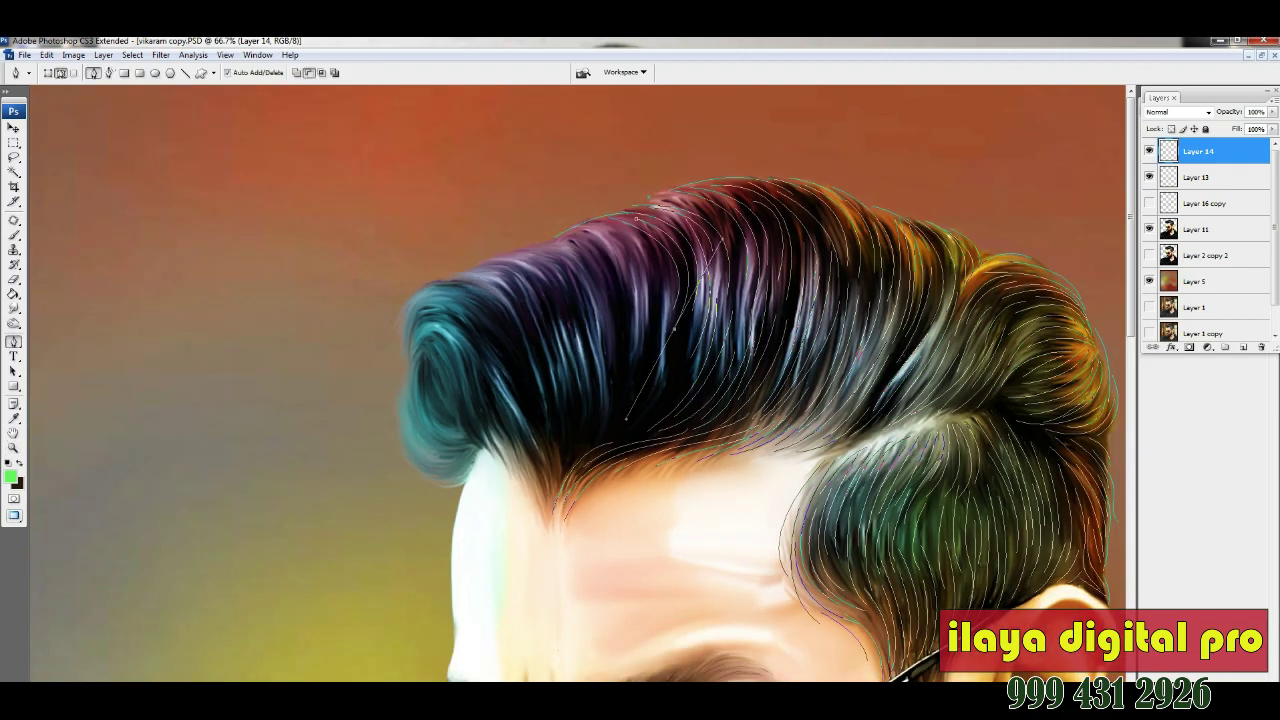
left_click(556, 240)
left_click_drag(618, 296, 626, 340)
- Draw strand paths through the lower front hair down to both sides of the widow's peak
scroll(580, 385, "down", 2)
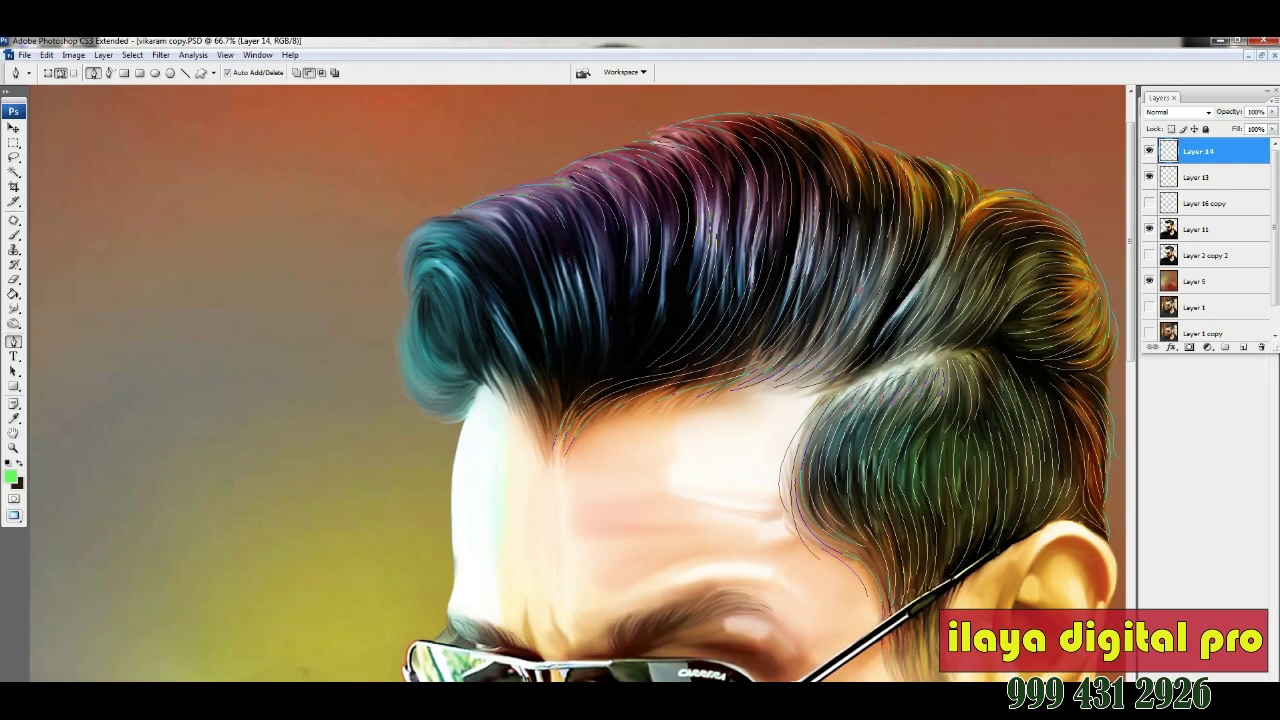
scroll(580, 383, "down", 2)
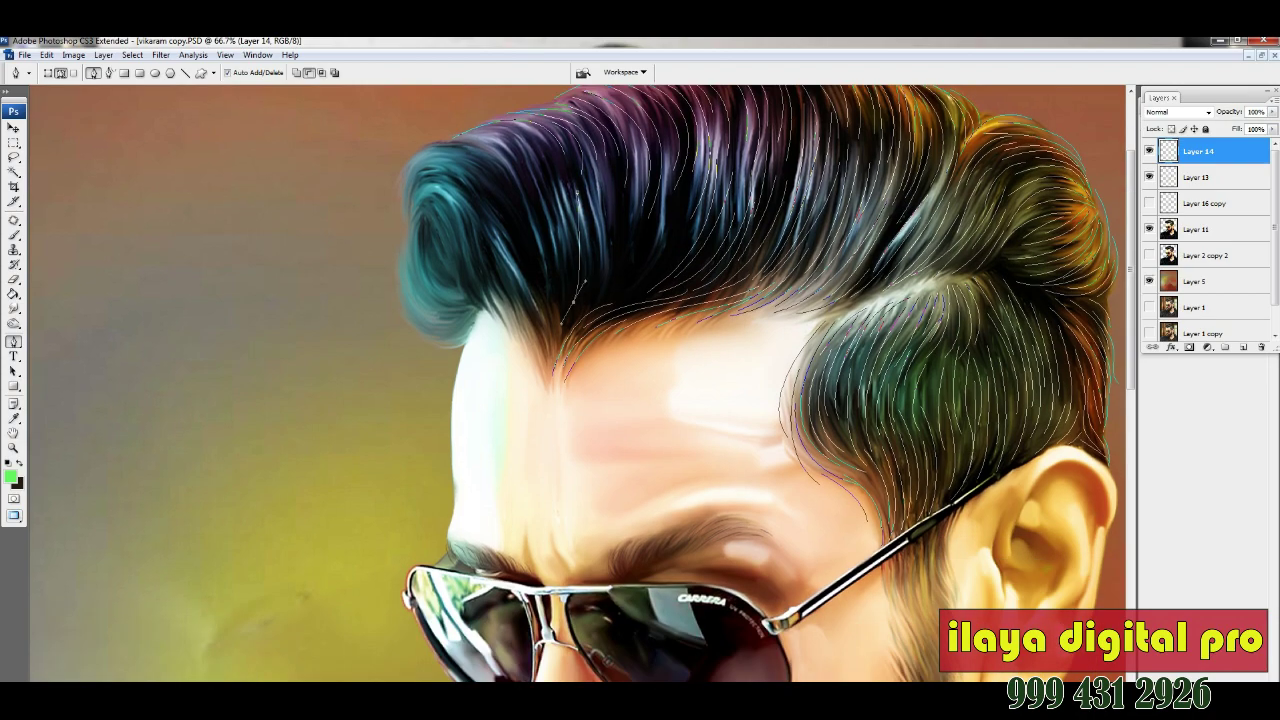
left_click_drag(626, 281, 668, 258)
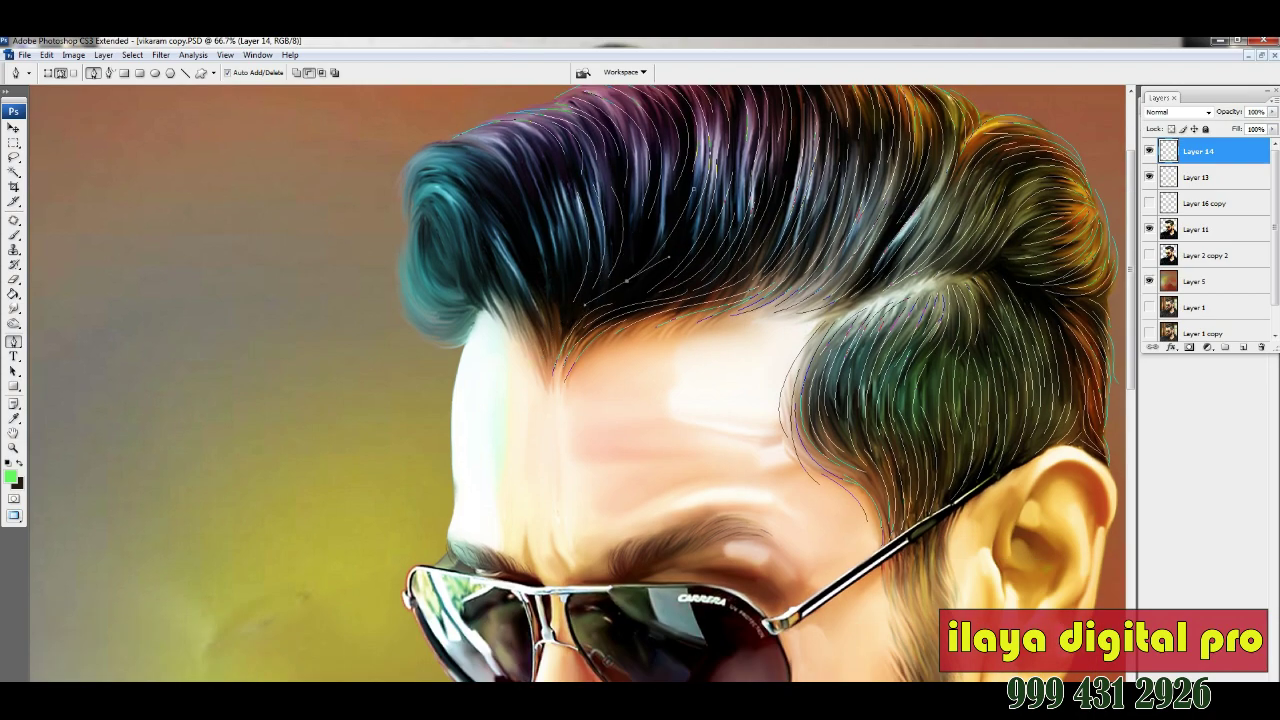
left_click_drag(588, 302, 535, 345)
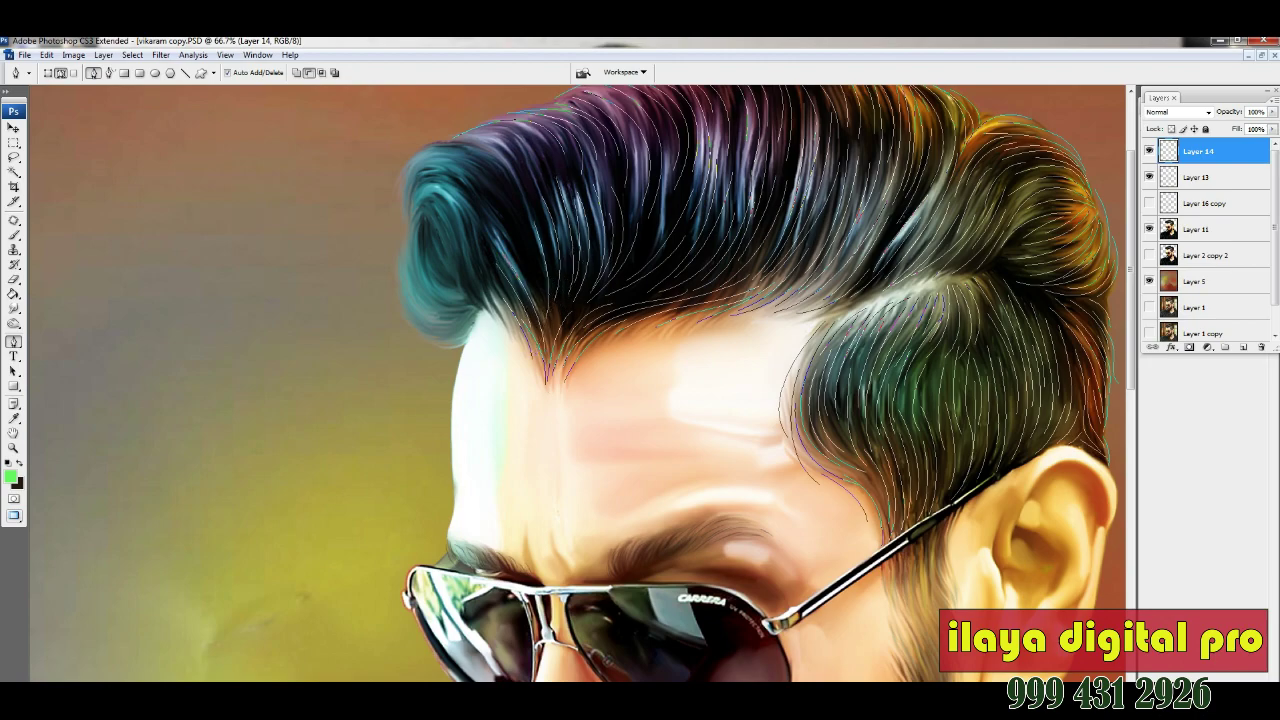
- Draw strand paths around and inside the teal front curl, with loose strands outside its lower edge
scroll(594, 383, "up", 2)
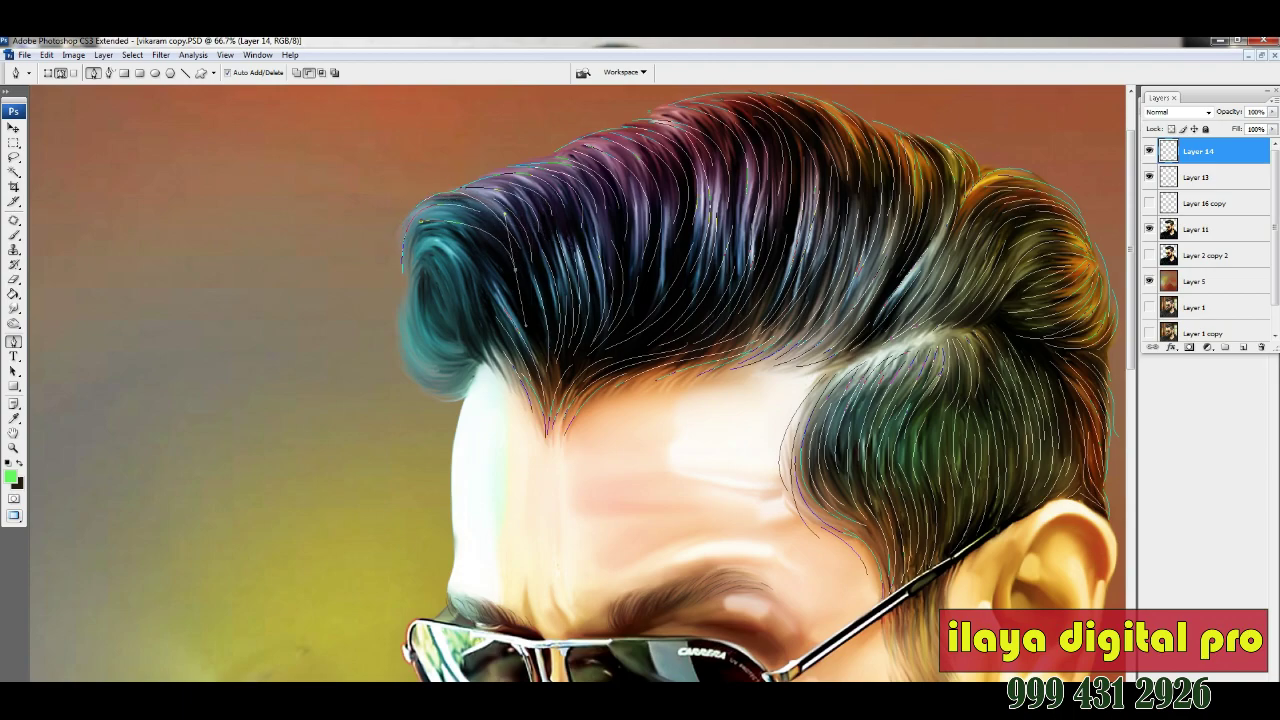
scroll(577, 383, "down", 5)
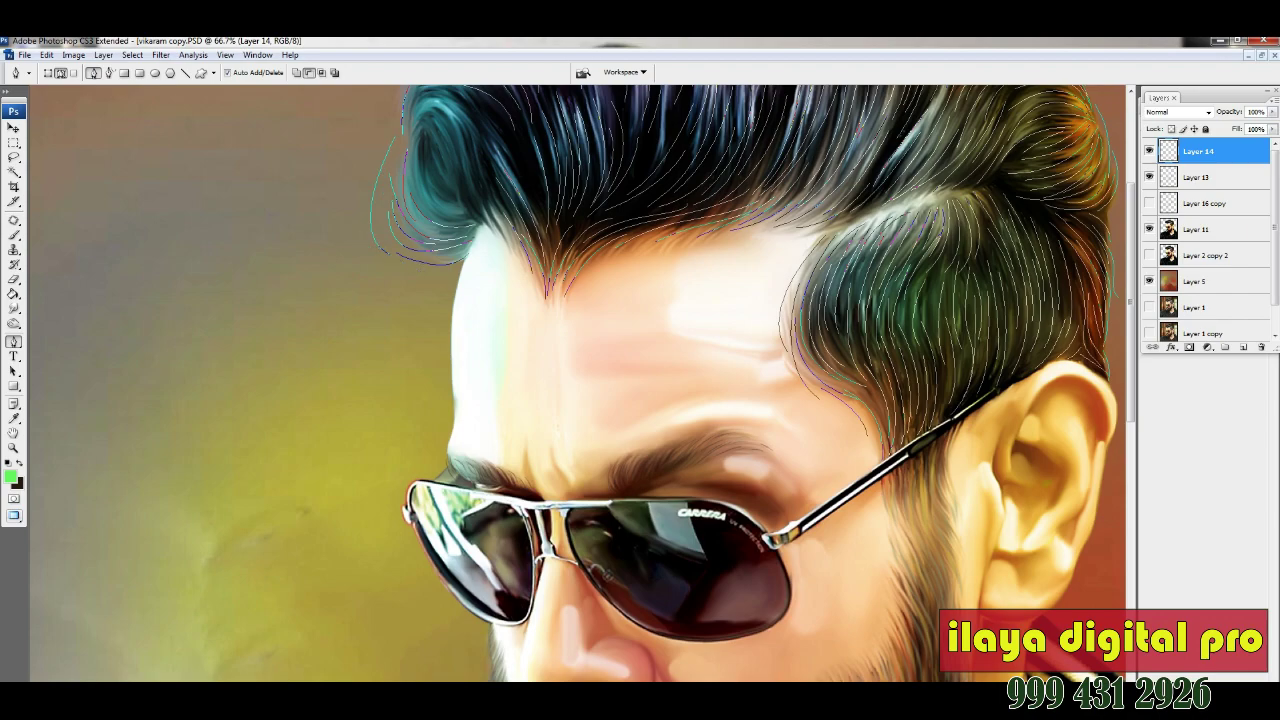
scroll(400, 240, "up", 2)
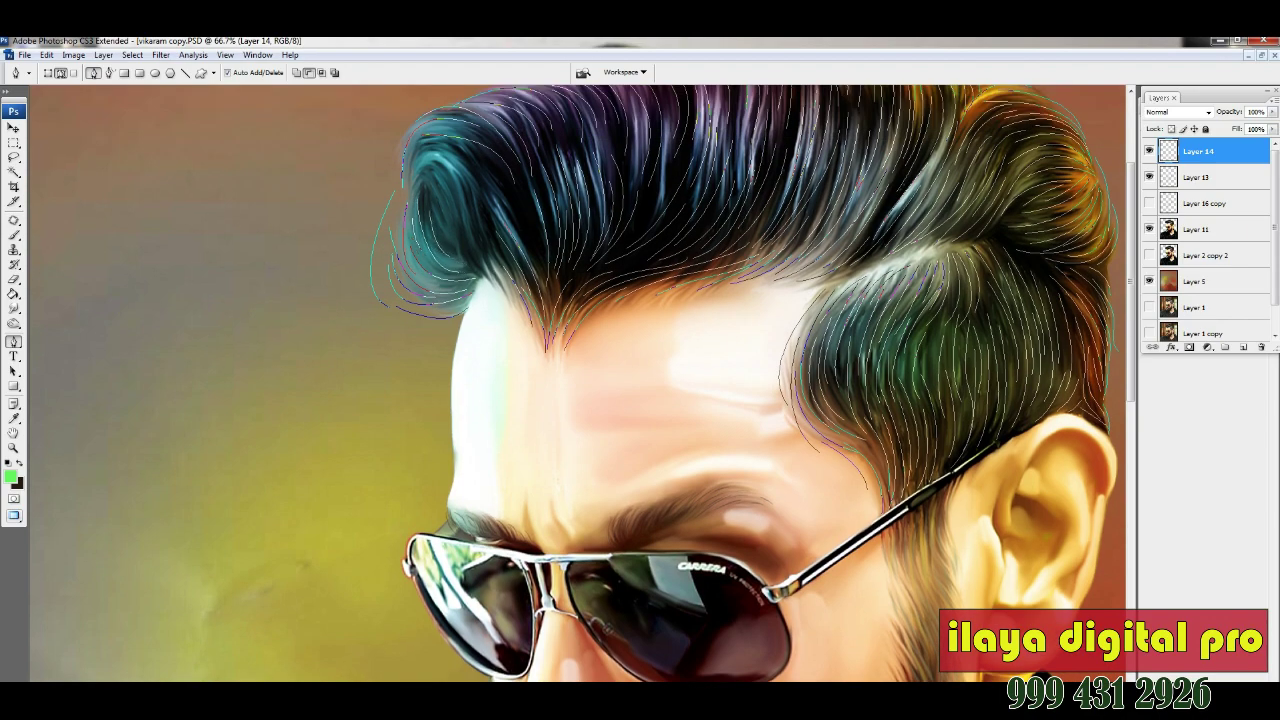
left_click(548, 320)
scroll(580, 383, "up", 3)
key("ctrl+minus")
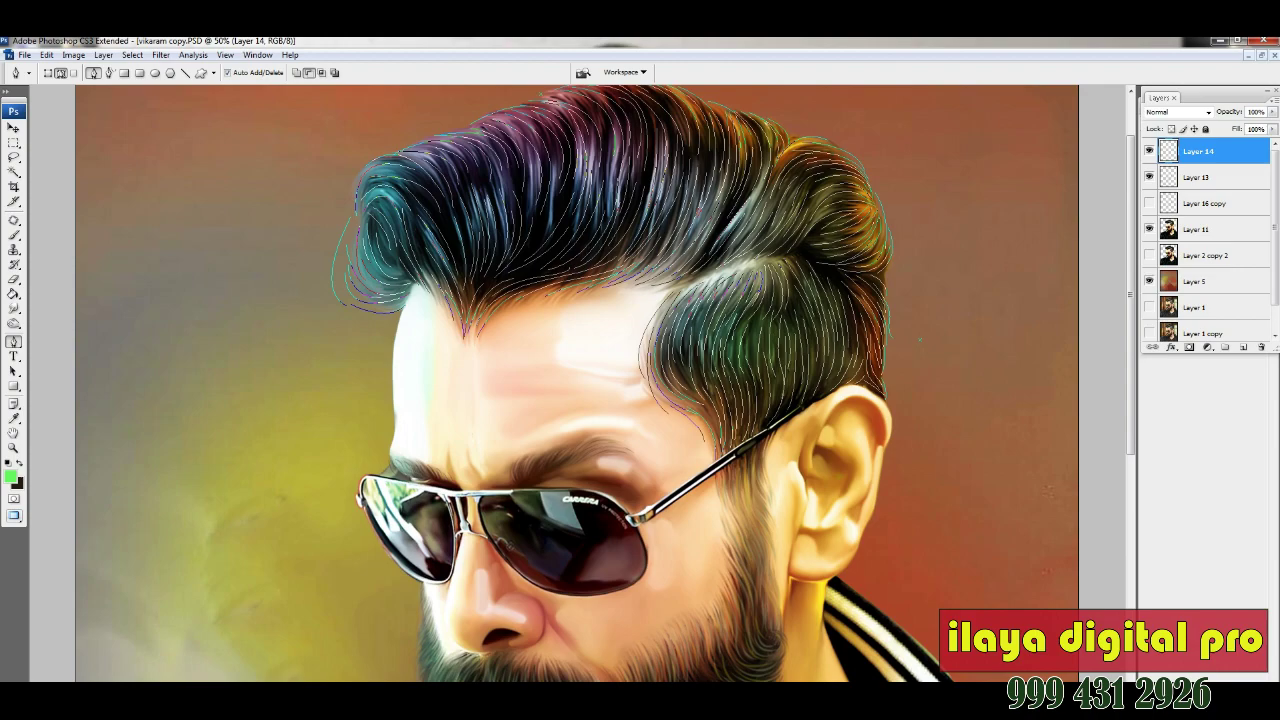
- Undo the trial stroke and sample the teal of the front curl as the foreground colour
key("Return")
key("ctrl+z")
key("b")
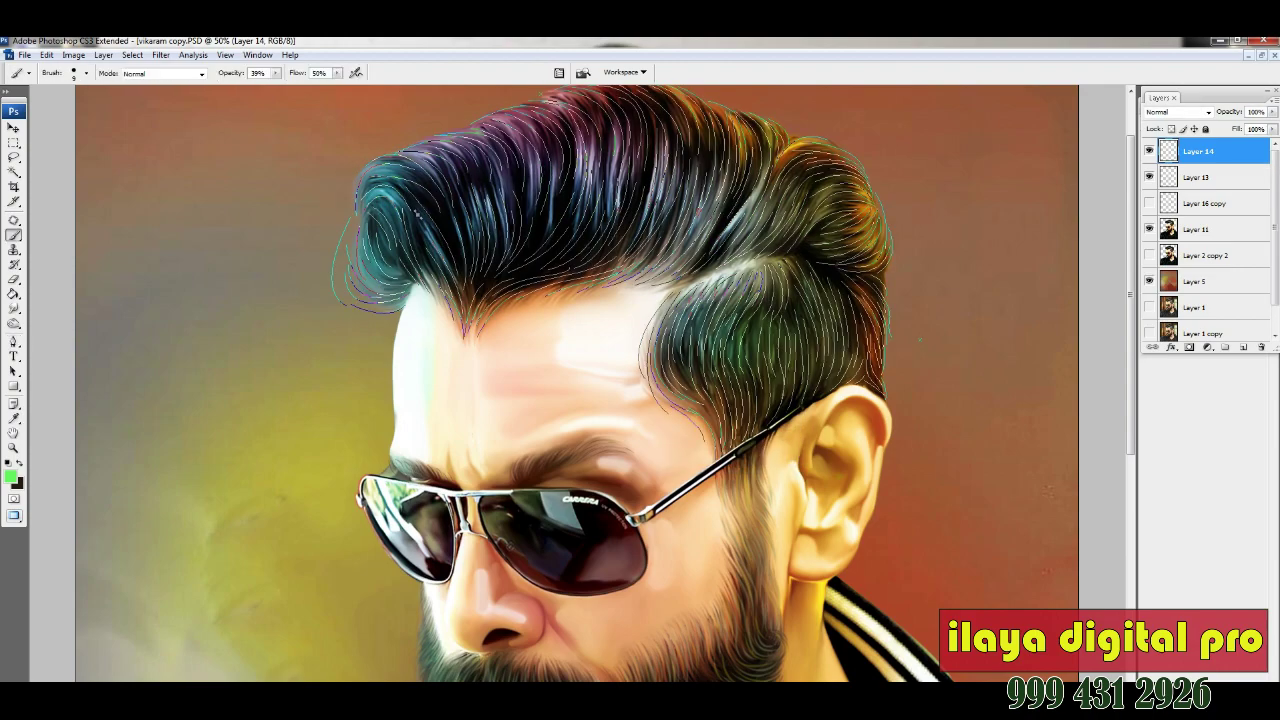
left_click(11, 476)
left_click(415, 214)
left_click(843, 459)
- Try stroking the strand paths in teal and set the brush opacity to 76%
key("p")
right_click(442, 344)
left_click(470, 437)
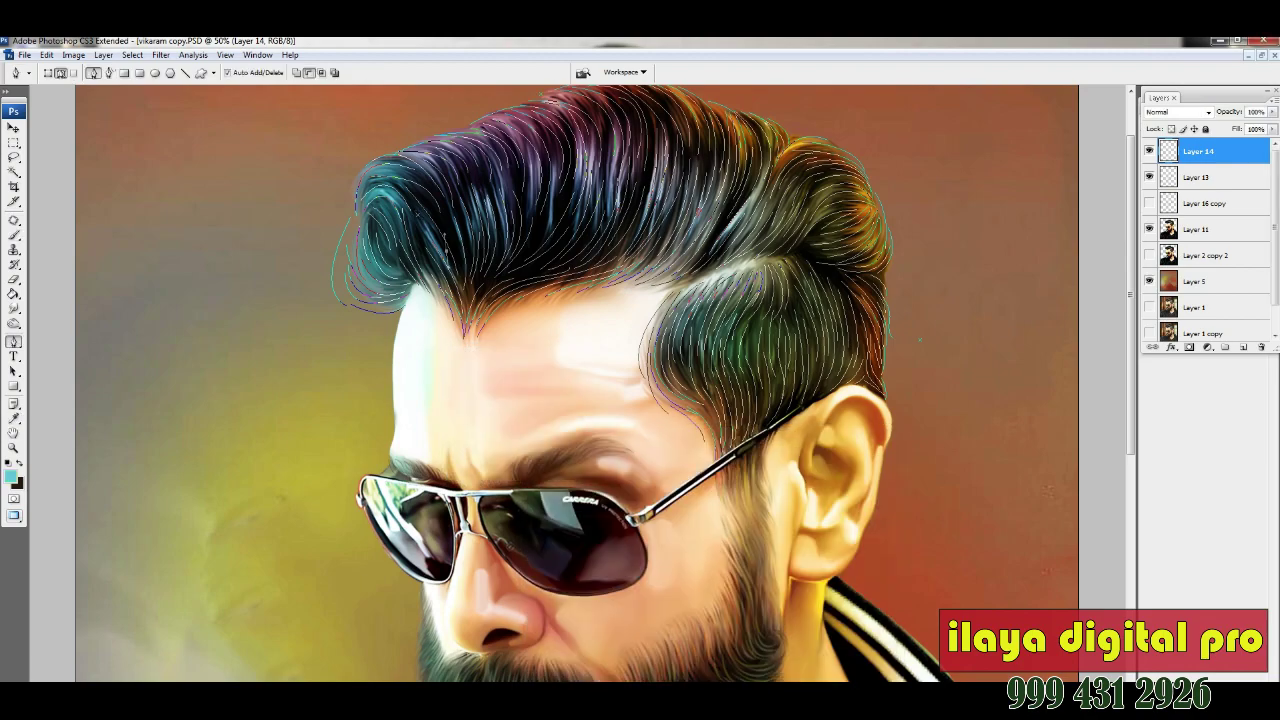
key("b")
left_click(275, 73)
left_click_drag(303, 86, 301, 86)
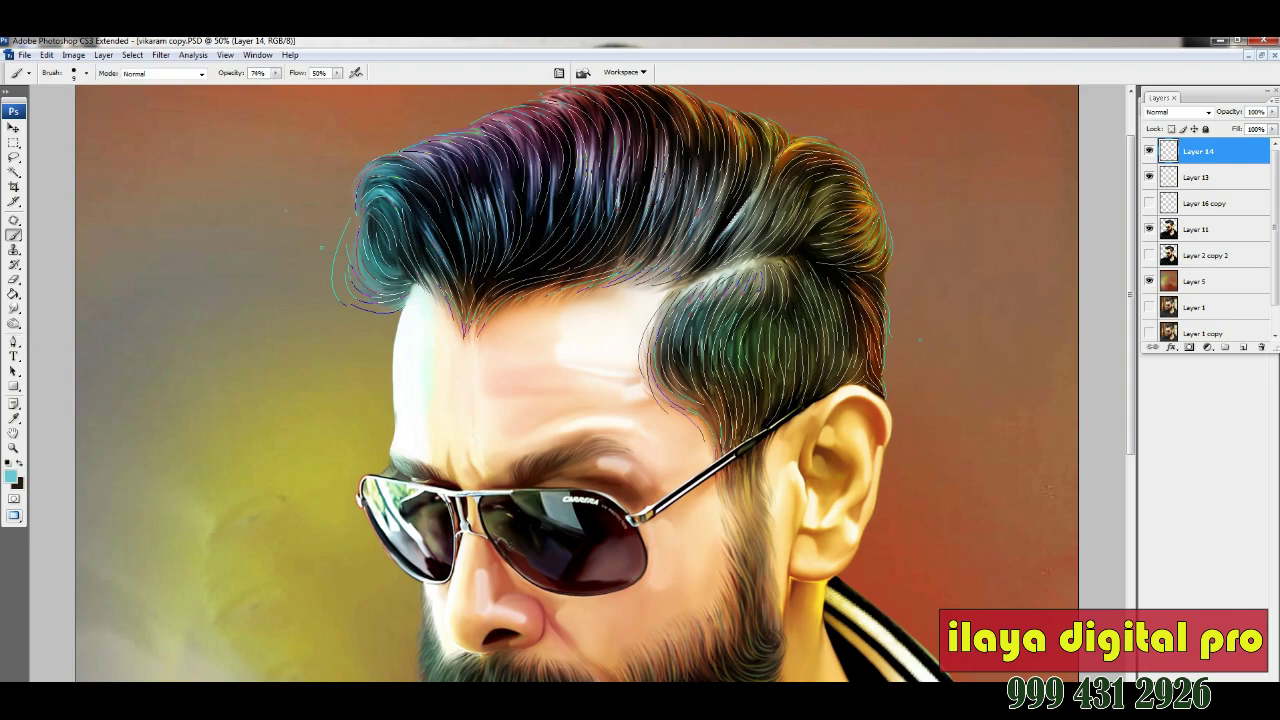
- Stroke the strand paths in teal and make a feathered lasso selection around the back and side hair
key("p")
key("Return")
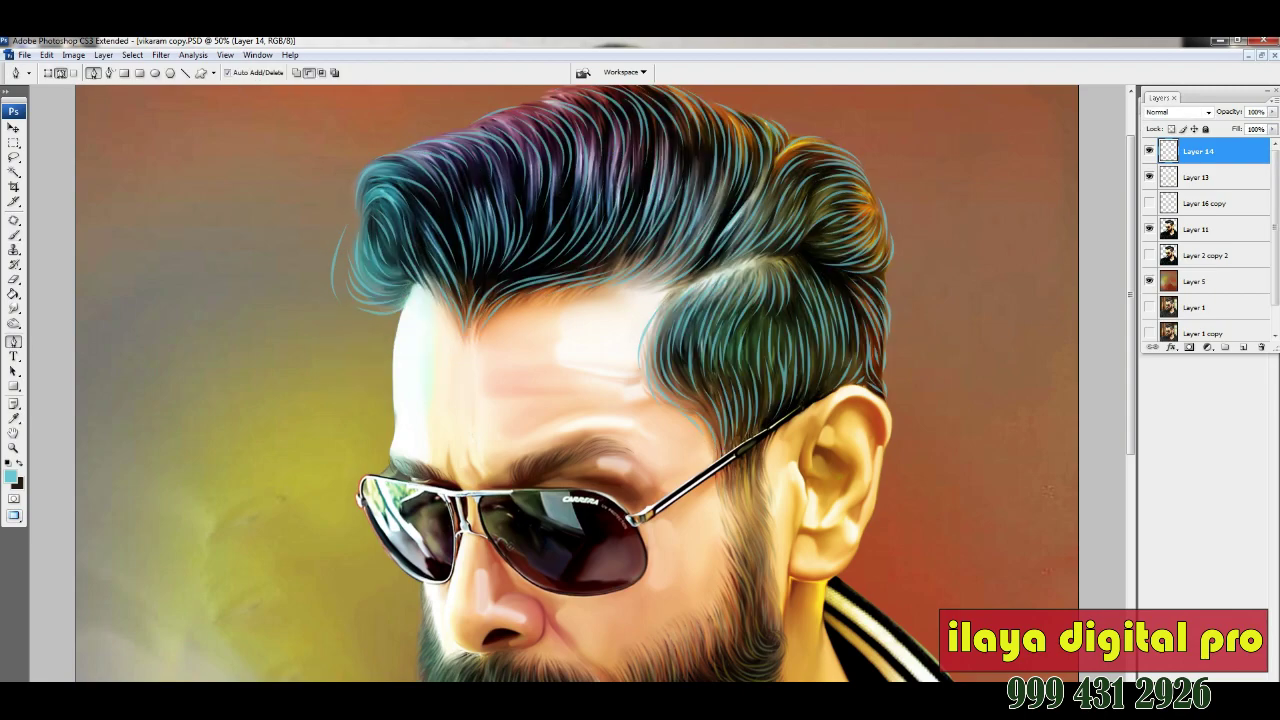
scroll(706, 420, "up", 3)
key("l")
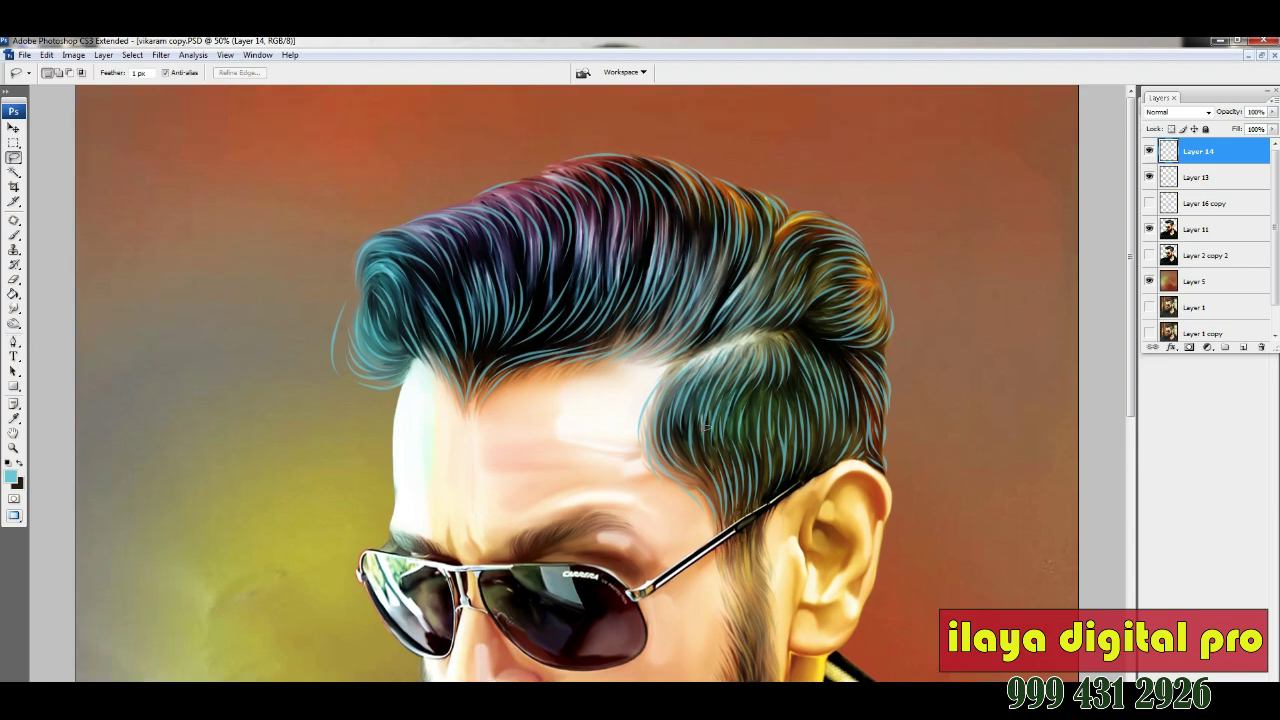
mouse_move(655, 467)
left_mouse_down()
mouse_move(755, 250)
mouse_move(946, 527)
left_mouse_up()
left_click_drag(770, 538, 690, 500)
key("ctrl+alt+d")
key("Return")
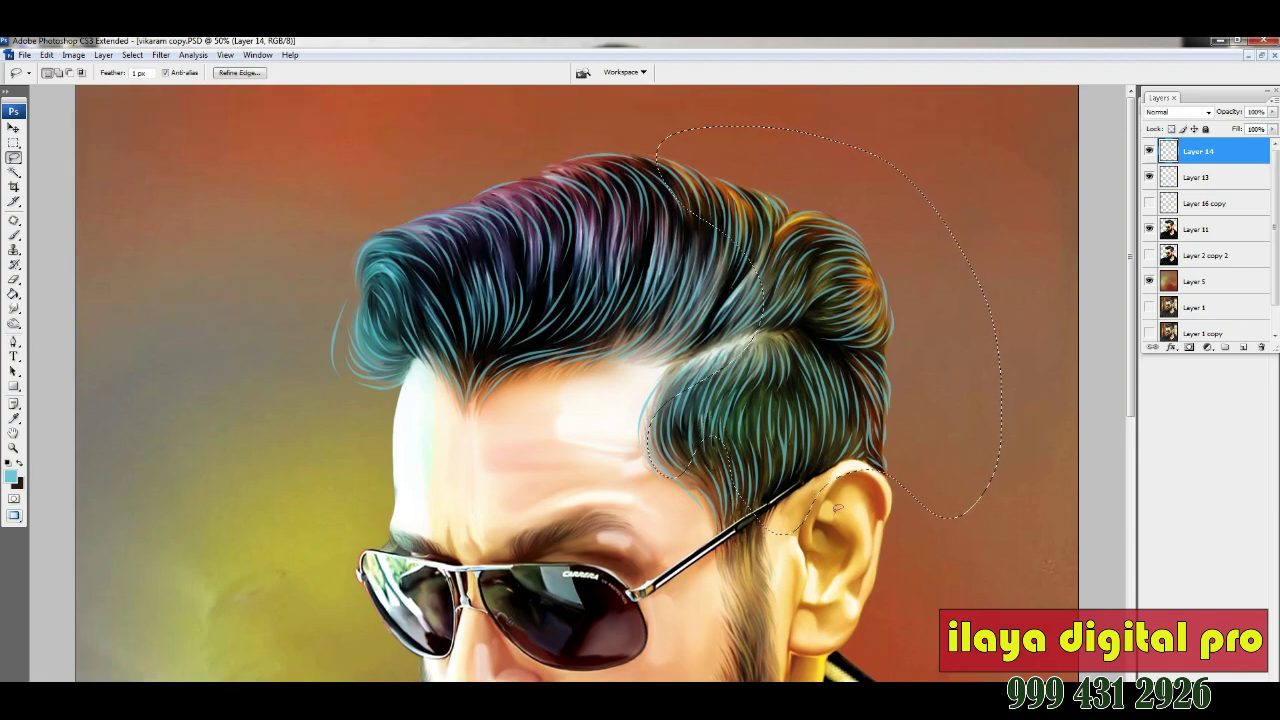
- Shift the selected back and side strands to a more saturated yellow-green with Hue/Saturation, and deselect
key("ctrl+u")
key("shift+Down")
key("Tab")
type("39")
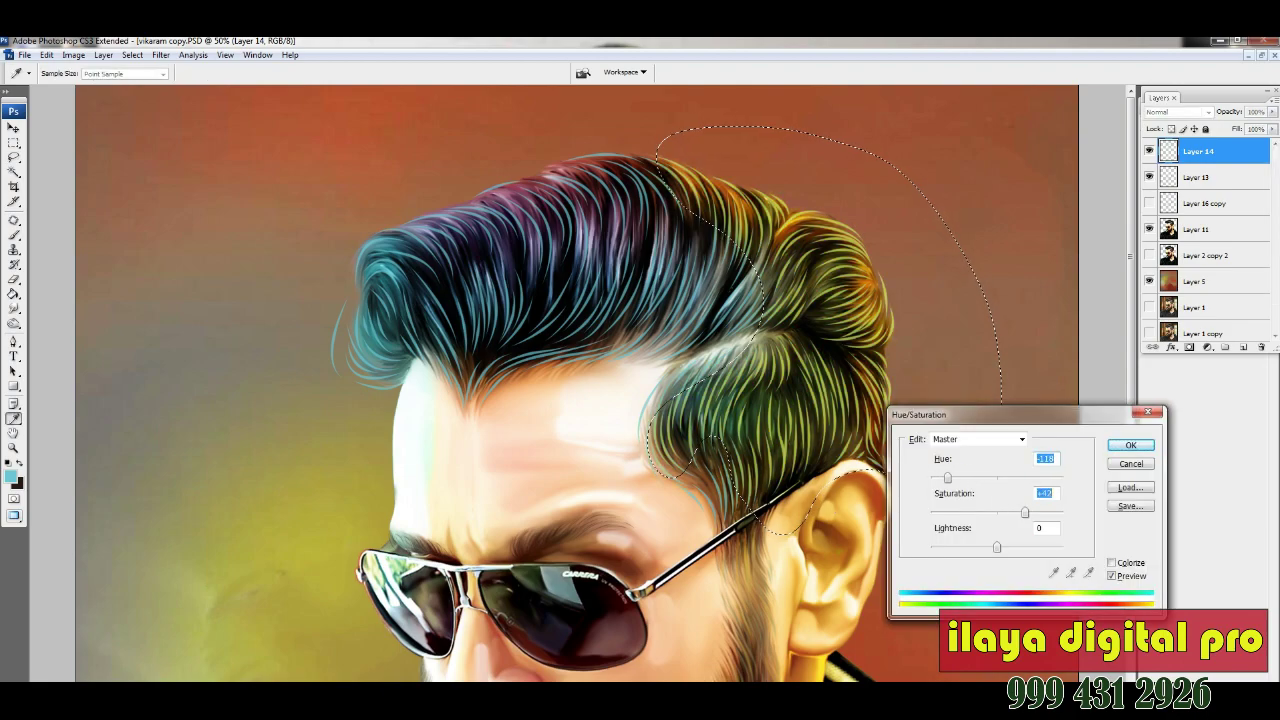
key("Return")
key("ctrl+d")
- Lasso the front curl and lower front hair and shift the teal strands towards blue
mouse_move(363, 411)
left_mouse_down()
mouse_move(683, 253)
mouse_move(375, 173)
mouse_move(252, 320)
mouse_move(365, 410)
left_mouse_up()
key("ctrl+u")
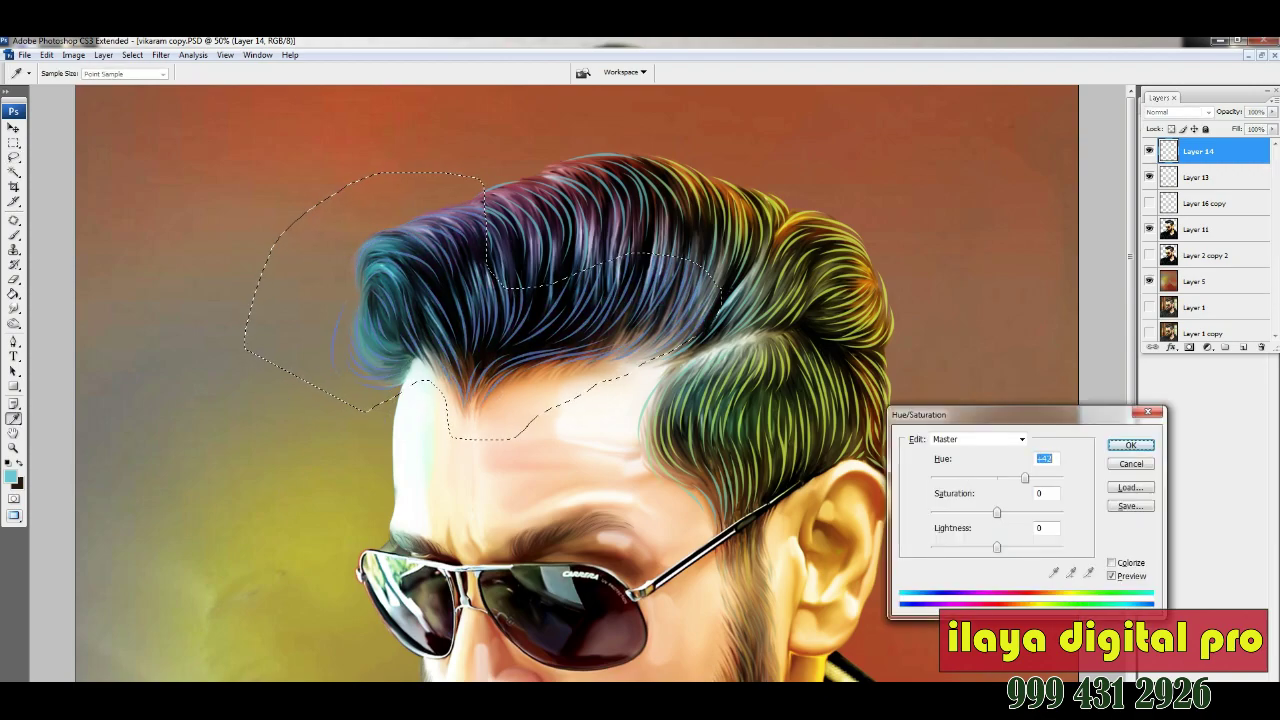
key("Return")
left_click(1007, 482)
- Try shifting the hue of the strands across the top of the hair, and undo it
mouse_move(400, 225)
left_mouse_down()
mouse_move(740, 165)
mouse_move(400, 235)
left_mouse_up()
key("ctrl+alt+u")
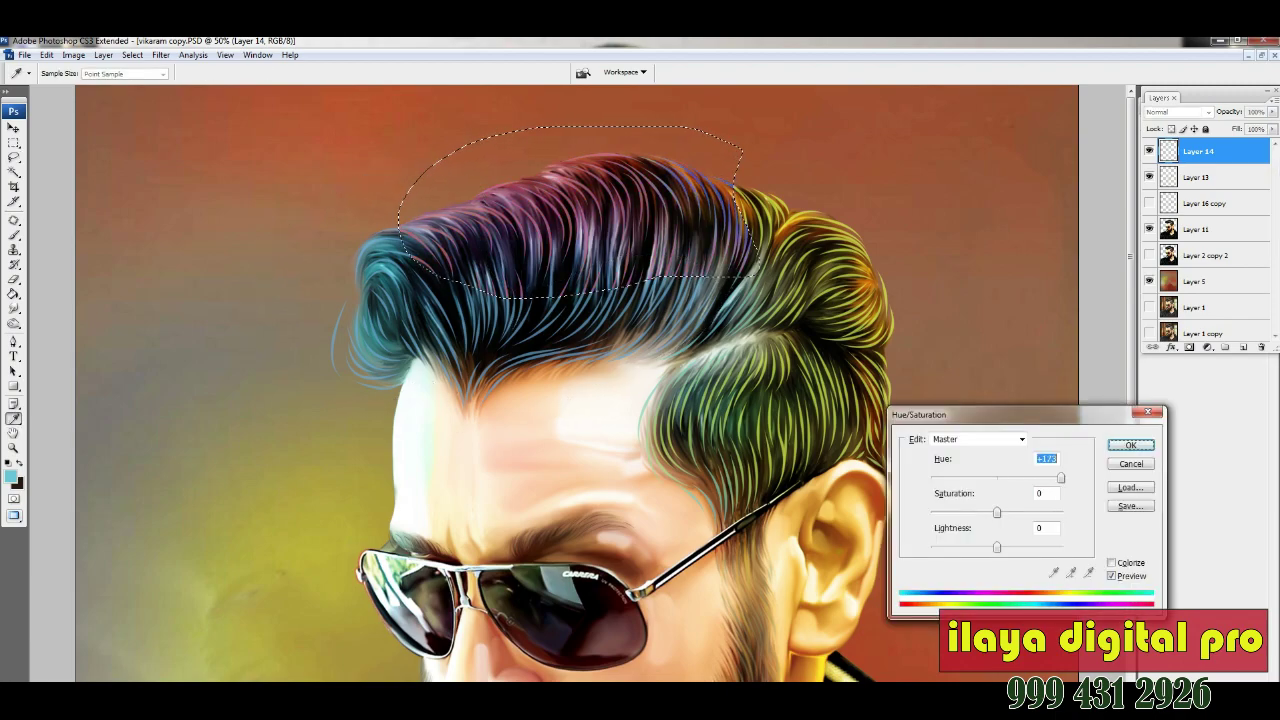
key("Return")
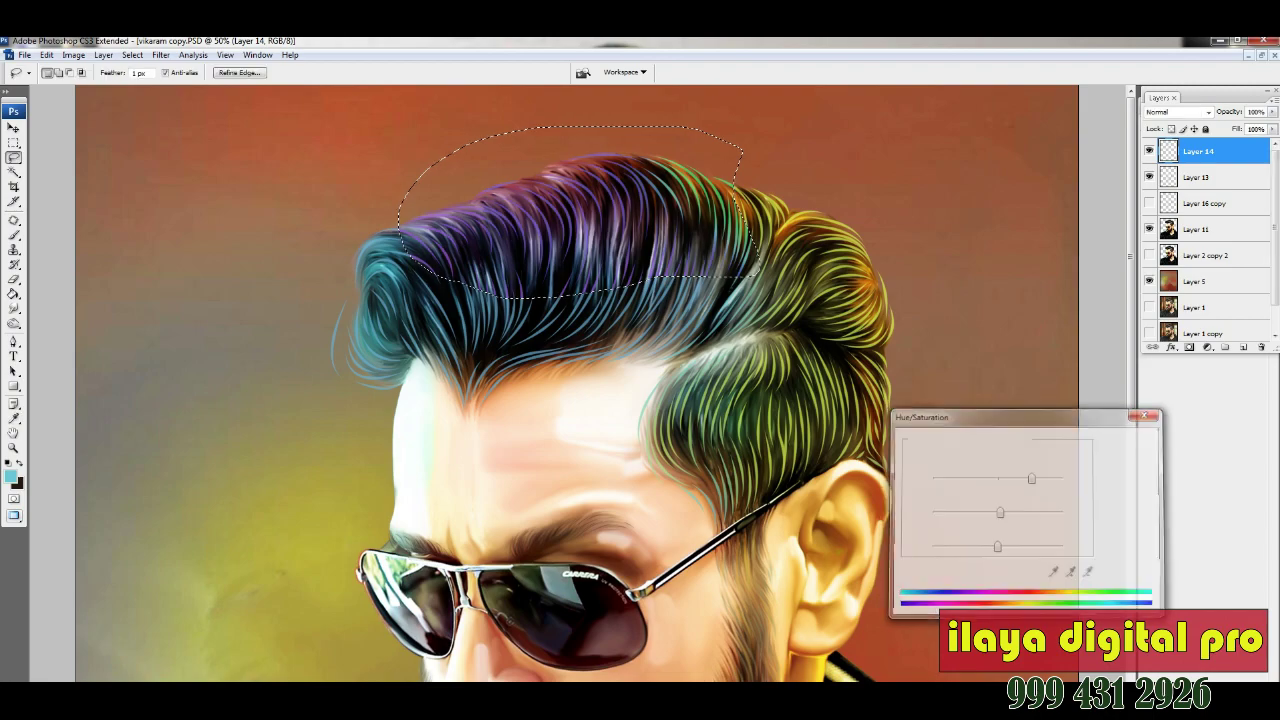
key("ctrl+z")
- Feather the selection over the top hair and shift its strands to magenta with Hue/Saturation
key("ctrl+alt+u")
key("Return")
key("ctrl+alt+u")
key("shift+Up")
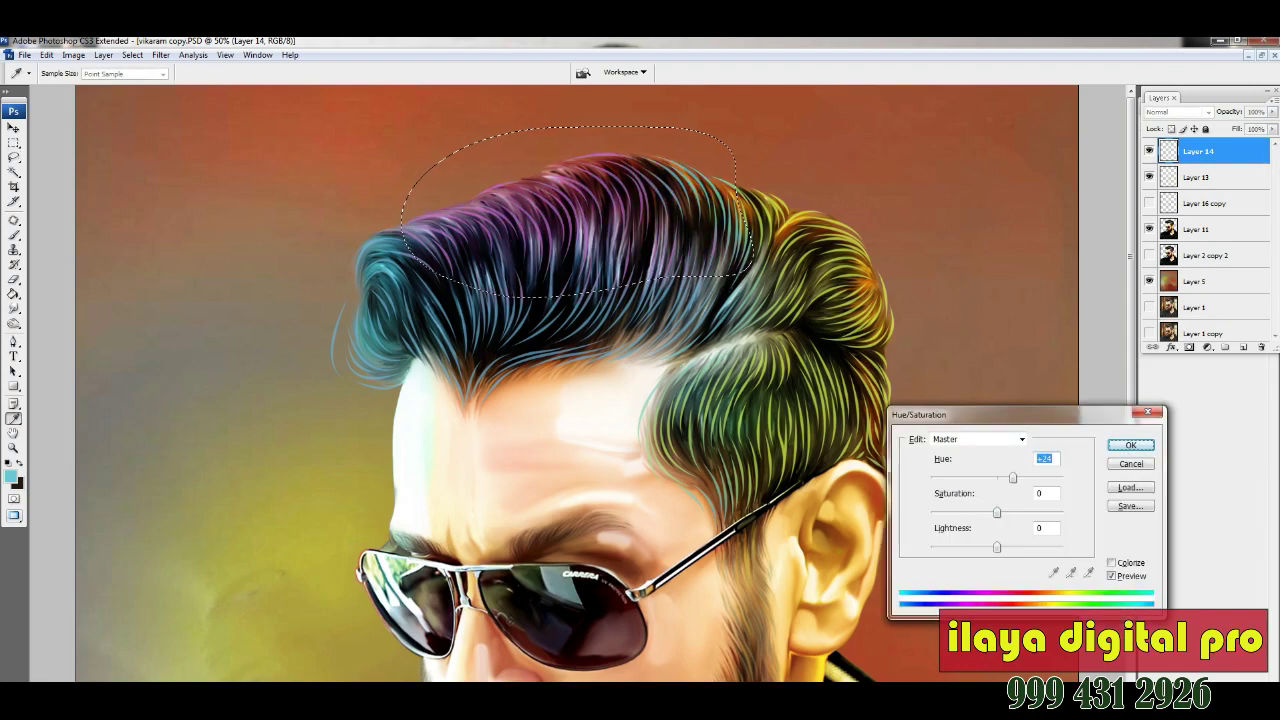
key("Return")
- Make a feathered lasso selection around the front curl and lower front hair and try a hue of -180
mouse_move(725, 266)
left_mouse_down()
mouse_move(700, 268)
mouse_move(600, 445)
mouse_move(730, 234)
left_mouse_up()
key("ctrl+alt+d")
key("Return")
key("ctrl+alt+u")
key("shift+Down")
key("shift+Down")
key("shift+Down")
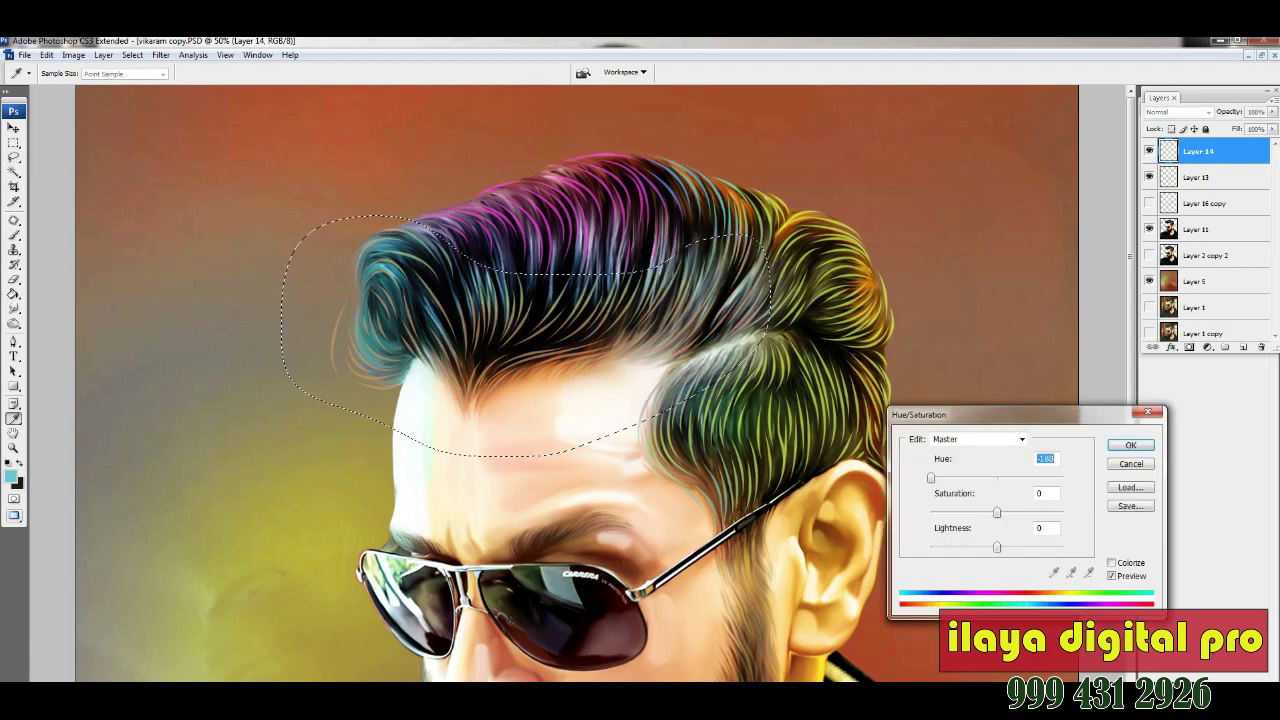
- Adjust the hue and saturation of the selected front strands to a brighter blue, and deselect
key("shift+Up")
key("shift+Up")
key("shift+Up")
key("shift+Up")
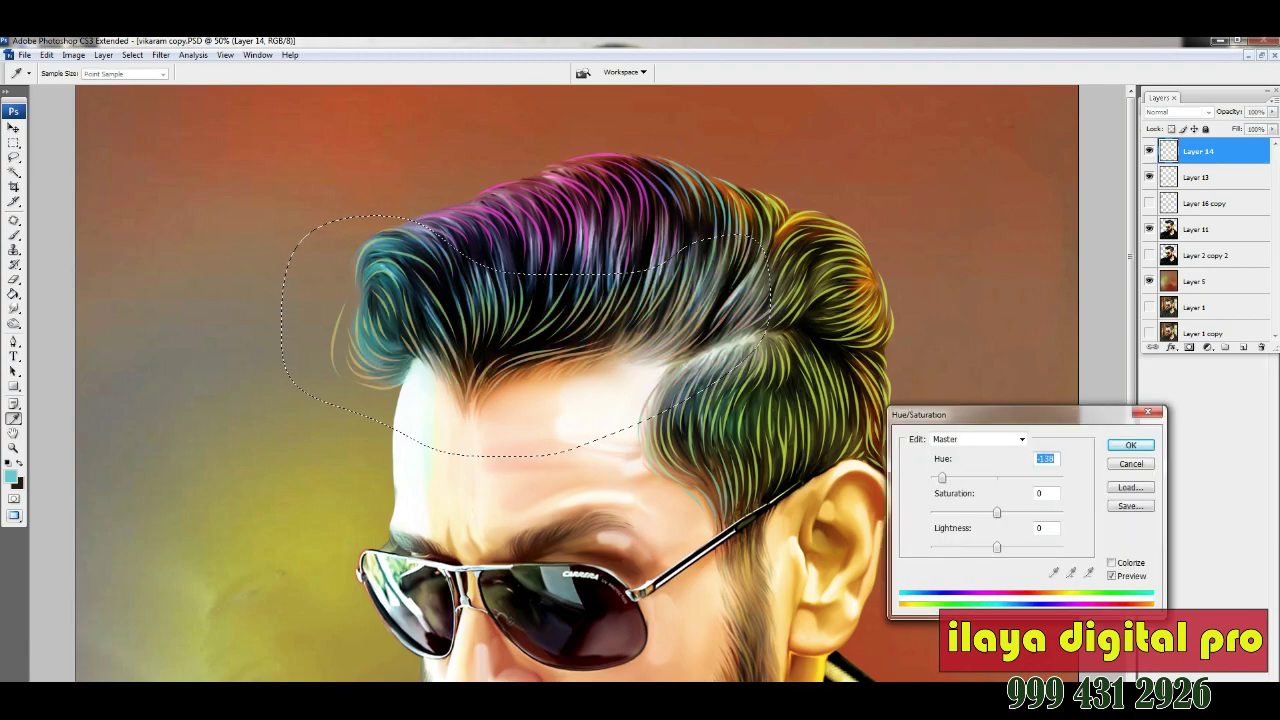
key("Tab")
key("Up")
key("Up")
key("Up")
key("Up")
key("Up")
key("Return")
key("ctrl+d")
- Set the fill of Layer 14 to 91%
key("ctrl+0")
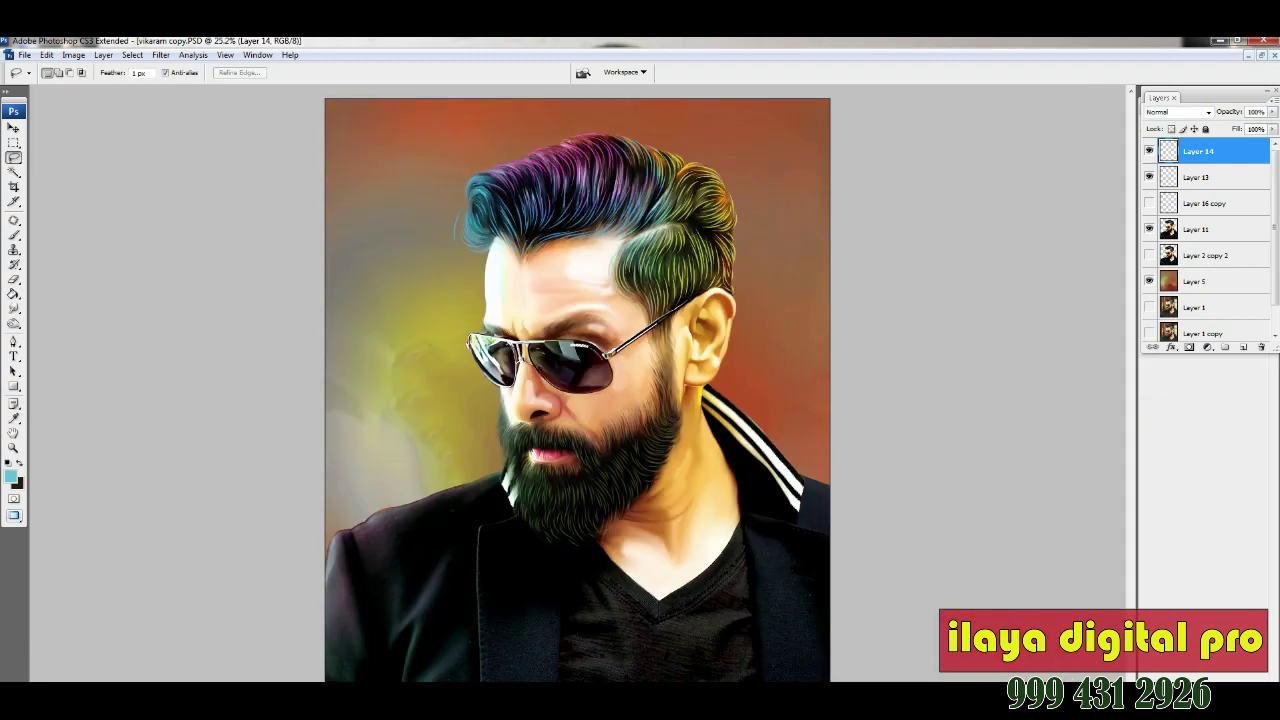
key("z")
left_click_drag(390, 125, 828, 360)
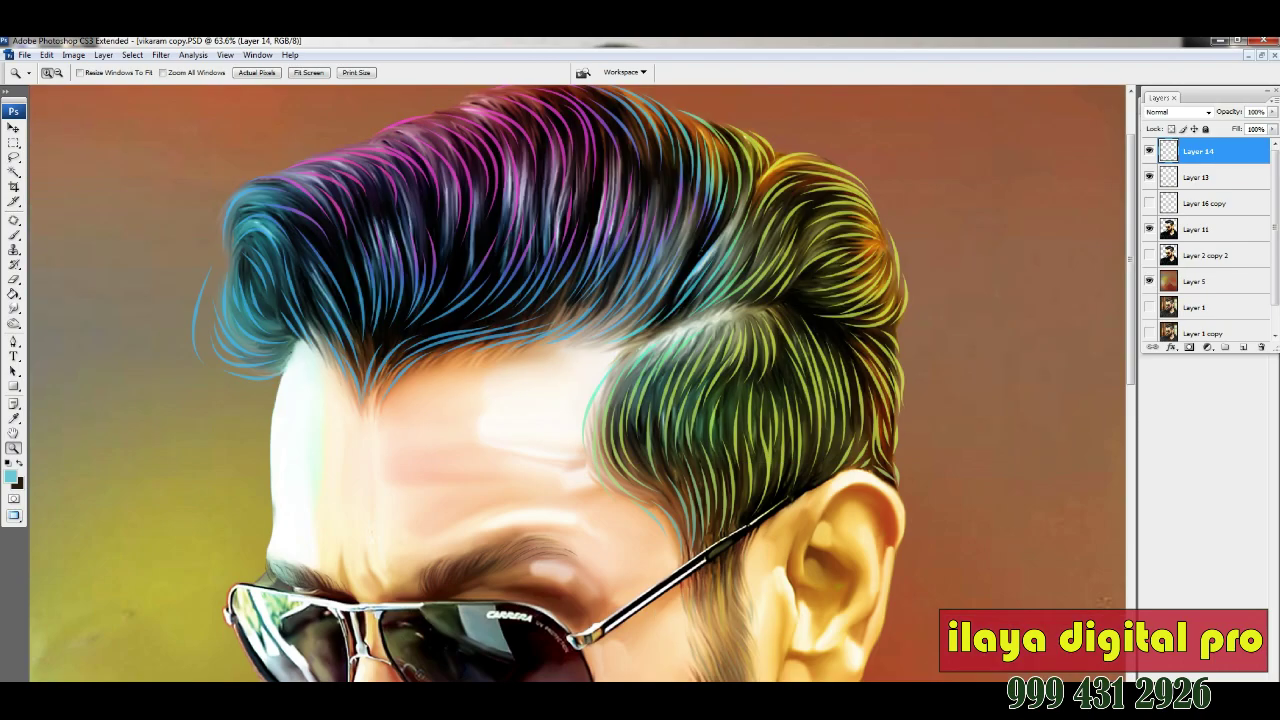
scroll(580, 380, "up", 1)
left_click_drag(1272, 129, 1251, 142)
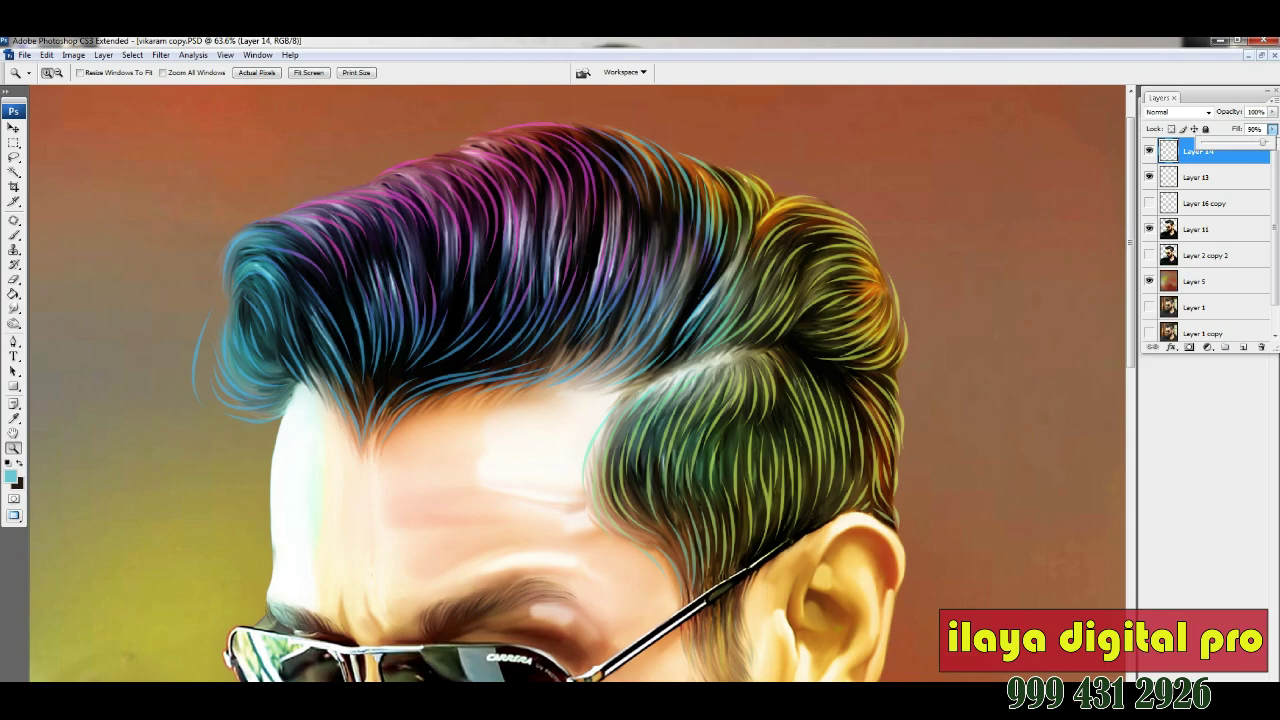
type("91")
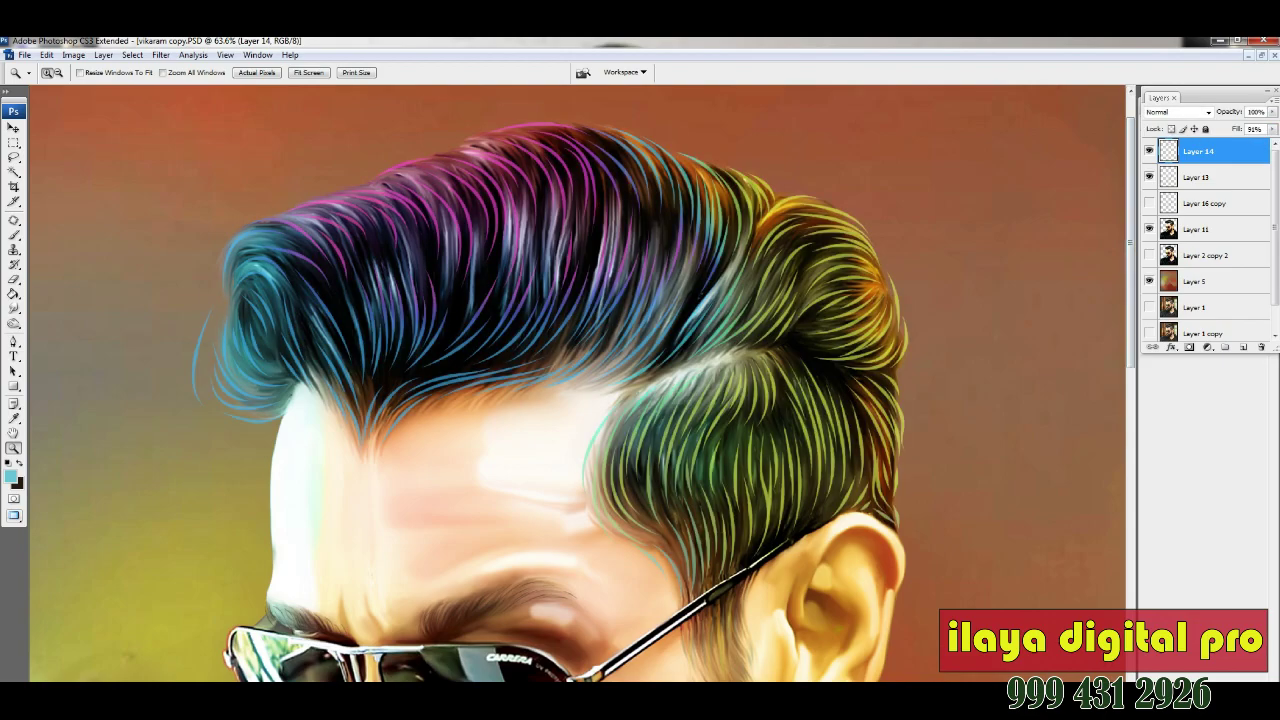
- Draw strand paths from behind the front curl down towards the widow's peak
left_click_drag(180, 130, 700, 420)
scroll(580, 380, "up", 1)
key("p")
left_click(256, 380)
left_click_drag(368, 560, 372, 568)
left_click(160, 279)
left_click_drag(330, 362, 336, 372)
- Draw four curved strand paths through the purple upper front hair
left_click(286, 207)
left_click_drag(412, 276, 418, 290)
left_click(444, 162)
left_click_drag(524, 244, 530, 258)
left_click(548, 234)
left_click_drag(568, 332, 570, 340)
left_click(628, 214)
left_click_drag(612, 406, 608, 420)
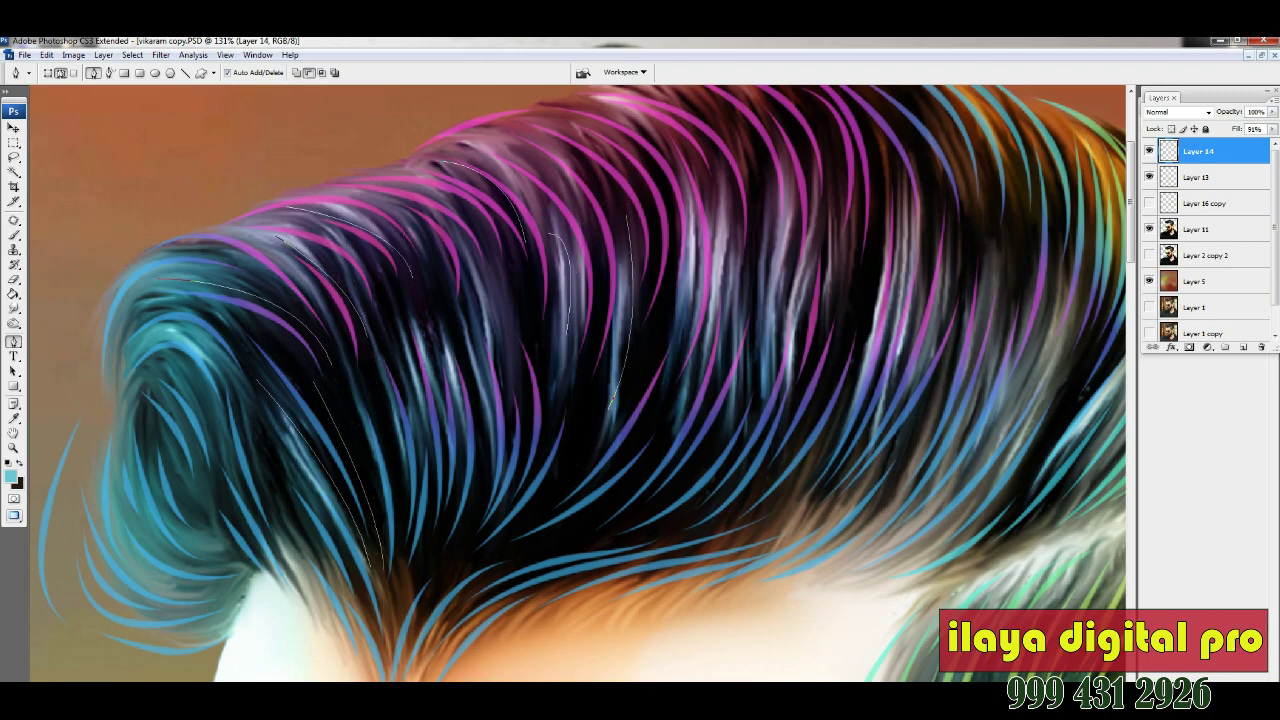
- Add a new layer and draw strand paths through the middle of the quiff and above the hairline
left_click(1243, 347)
left_click(716, 186)
left_click_drag(690, 400, 688, 410)
left_click(762, 175)
left_click_drag(770, 326, 772, 334)
left_click(446, 572)
left_click_drag(598, 540, 606, 538)
left_click(902, 188)
left_click_drag(862, 418, 914, 404)
left_click(966, 170)
left_click(982, 94)
left_click_drag(908, 320, 906, 326)
- Draw strand paths along the crown and the upper outline of the quiff
scroll(580, 380, "up", 3)
left_click(582, 208)
left_click_drag(756, 360, 758, 450)
left_click(616, 186)
left_click_drag(872, 172, 870, 178)
left_click(245, 328)
left_click_drag(490, 292, 455, 285)
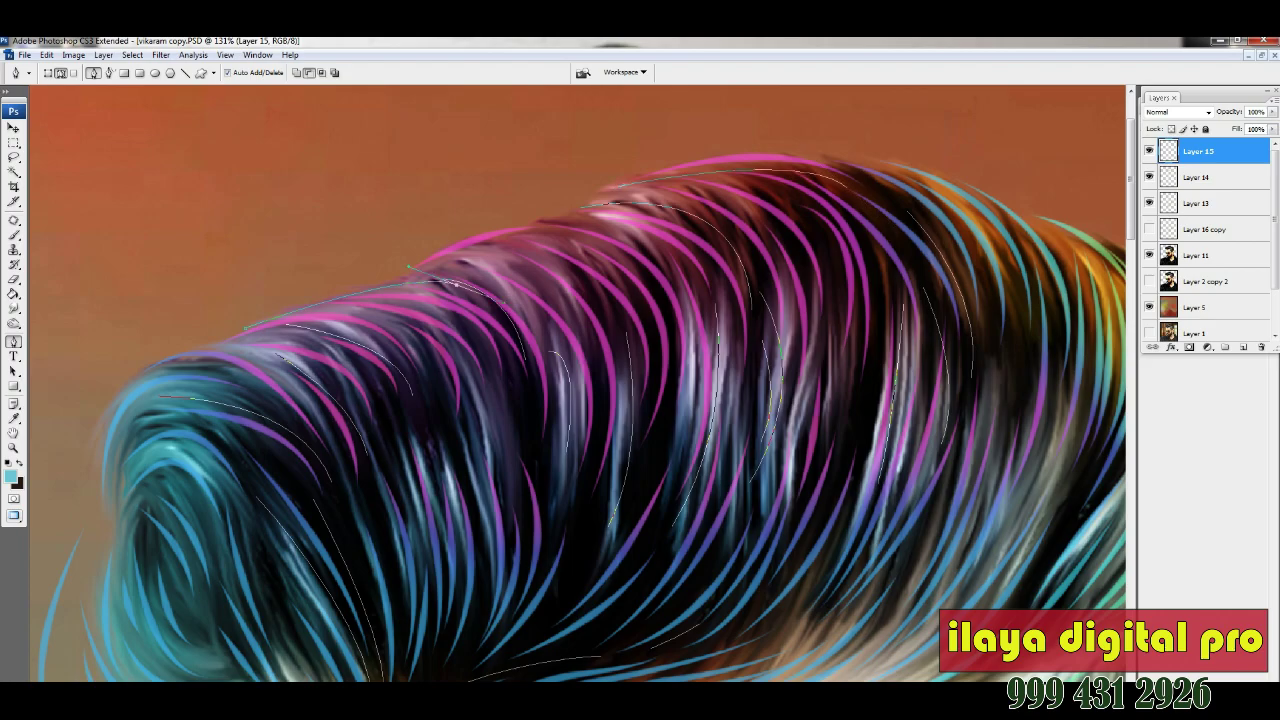
- Draw strand paths around the teal front curl and loose strands along its outer edge
scroll(455, 285, "down", 5)
left_click(92, 320)
left_click_drag(105, 490, 155, 520)
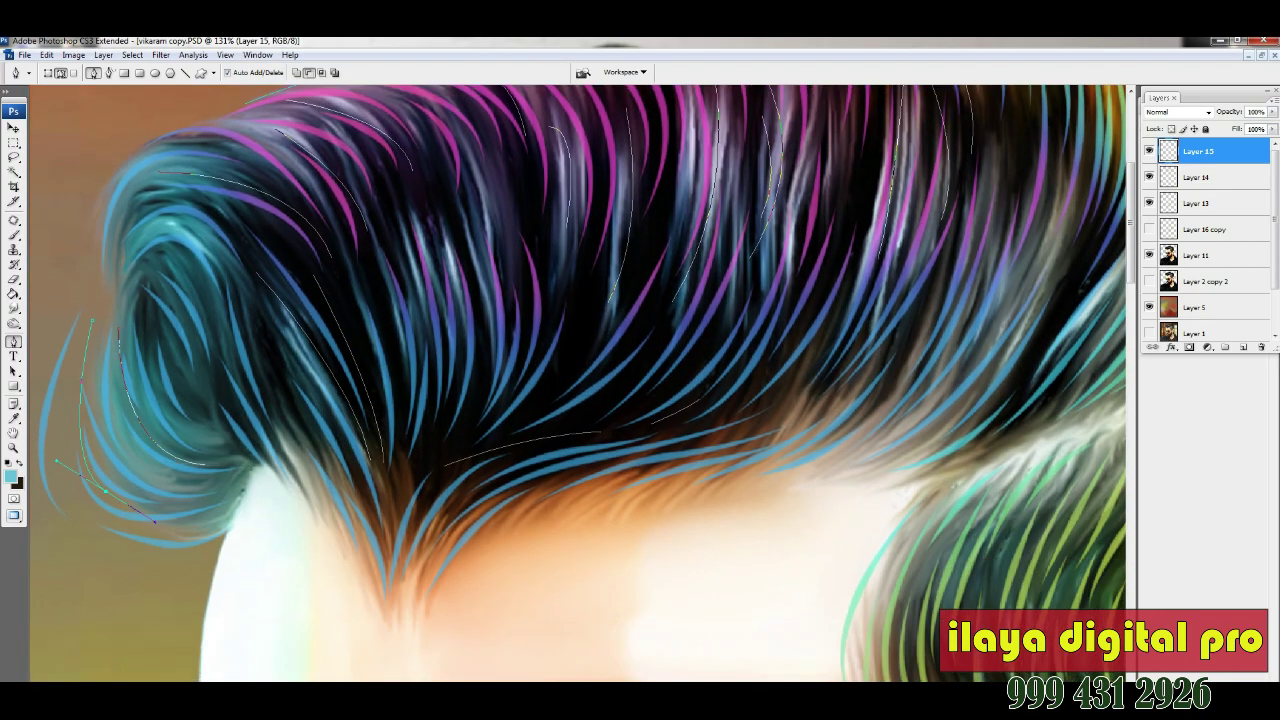
left_click_drag(155, 145, 230, 152)
left_click(105, 272)
left_click(205, 220)
left_click_drag(230, 347, 256, 470)
left_click_drag(259, 351, 259, 443)
- Draw strand paths along the front hairline and down both sides of the widow's peak
scroll(500, 450, "down", 2)
left_click(512, 474)
left_click_drag(634, 428, 738, 414)
left_click(398, 545)
left_click_drag(380, 500, 244, 600)
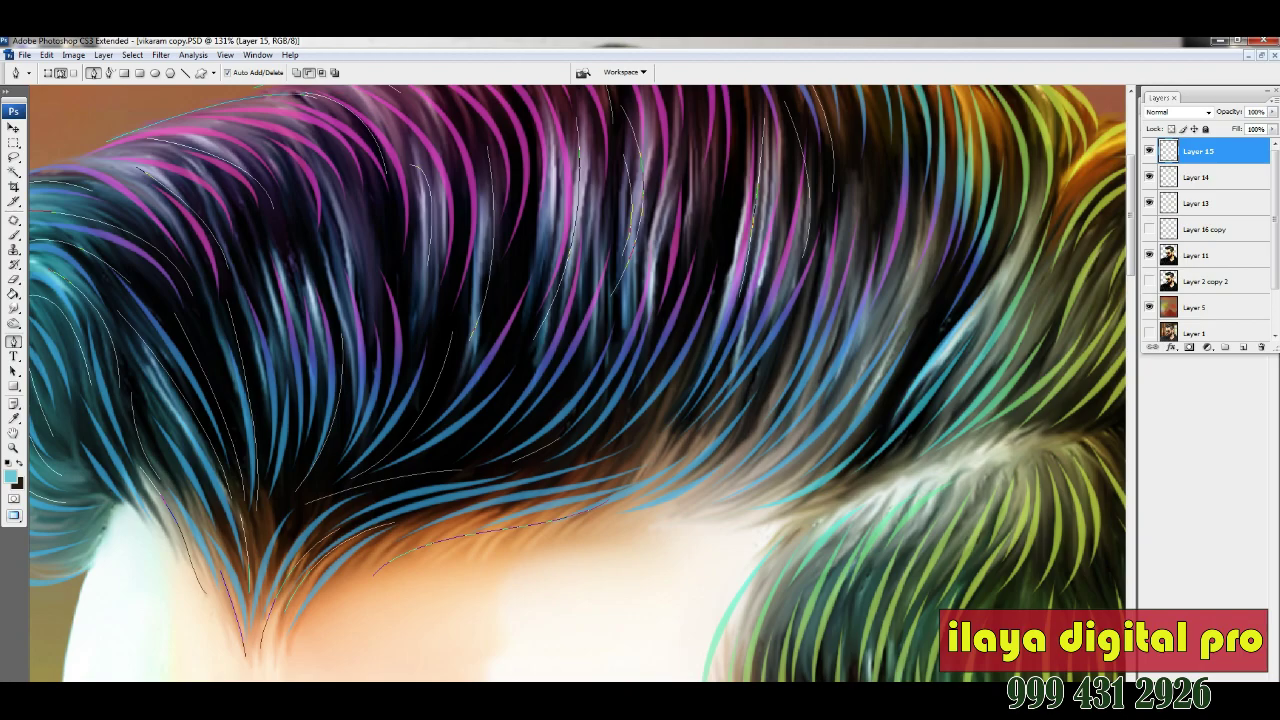
- Draw strand paths along the quiff's rear lower edge and through the middle of the side hair
scroll(580, 380, "up", 3)
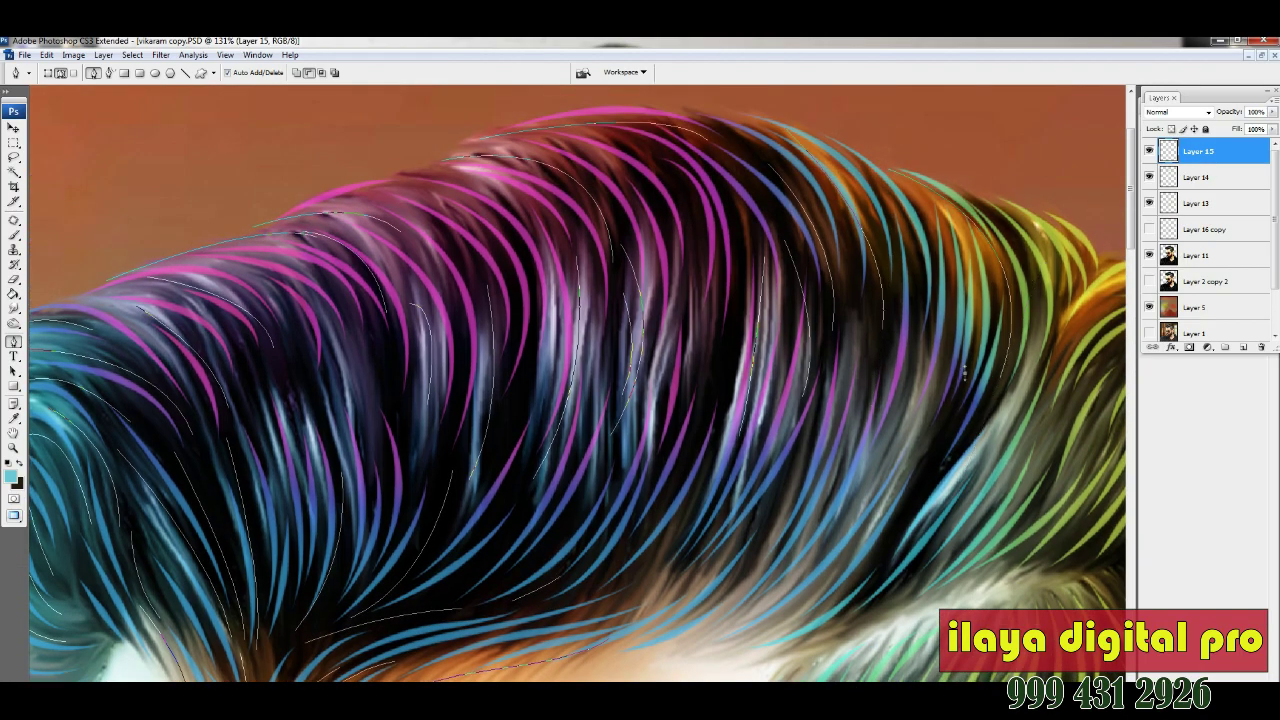
left_click_drag(680, 640, 380, 490)
scroll(580, 380, "down", 1)
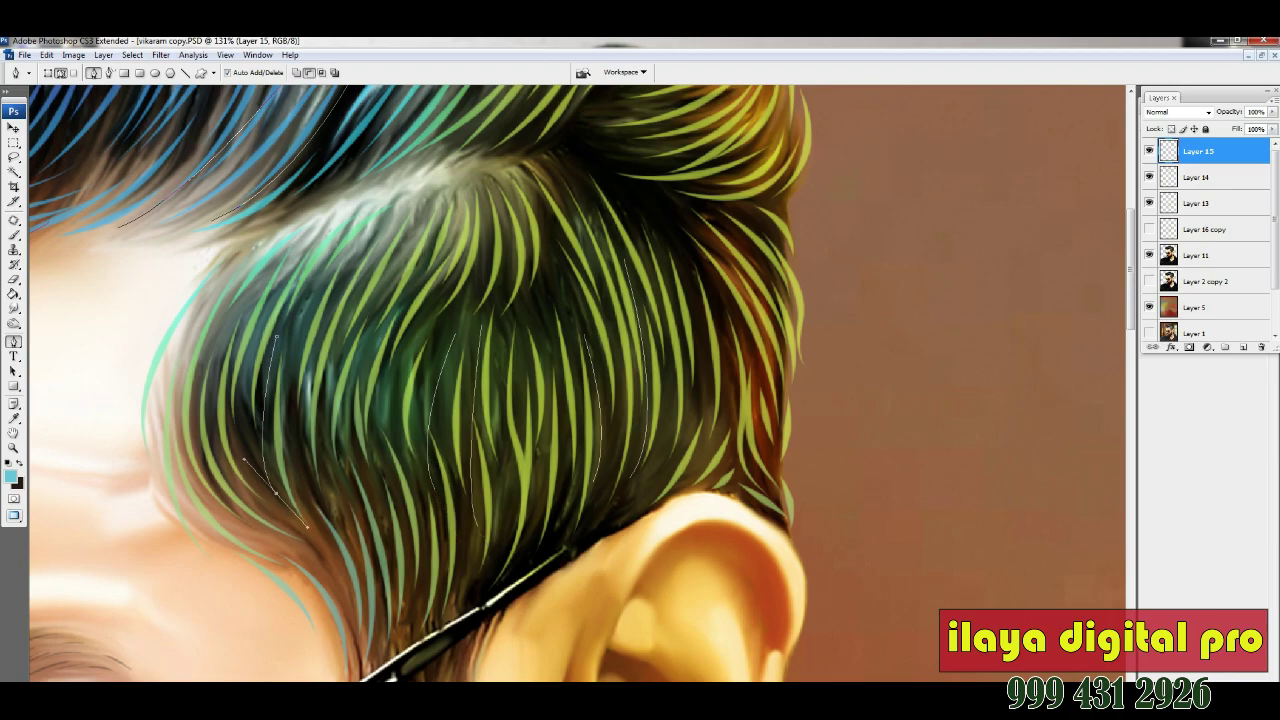
- Draw strand paths at the temple, below the parting and down the back edge behind the ear
scroll(580, 380, "down", 4)
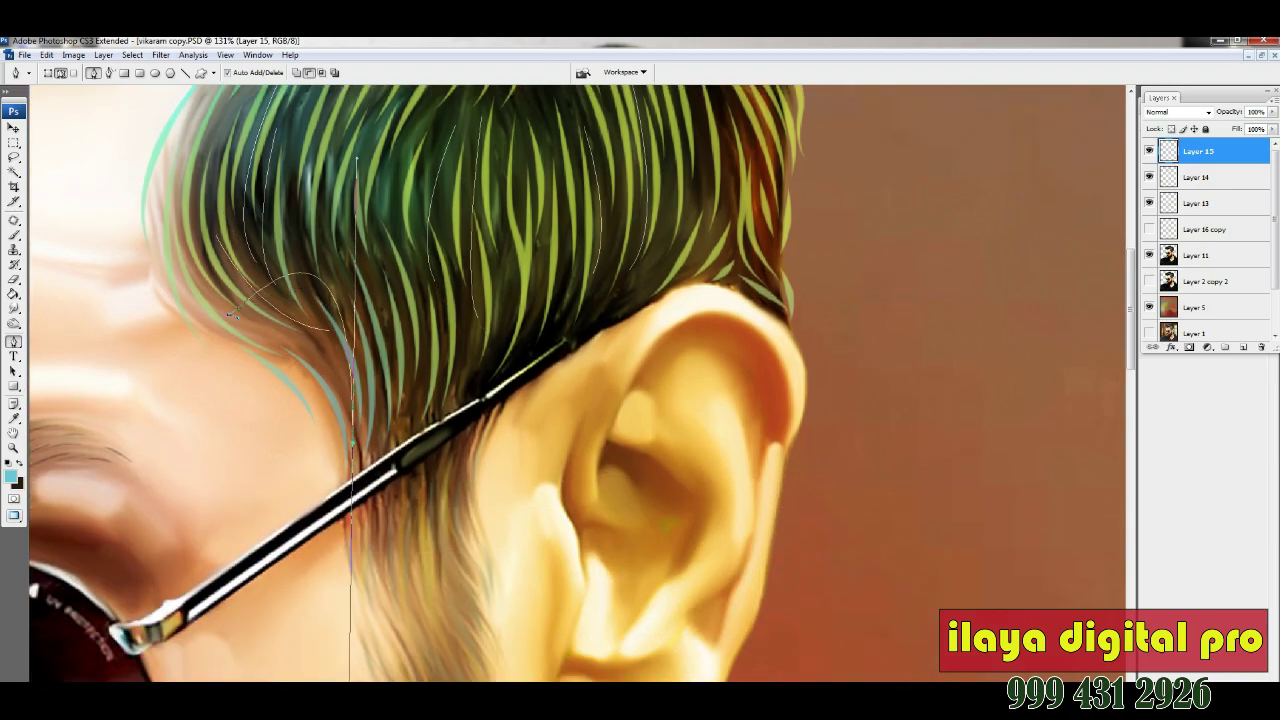
scroll(580, 380, "up", 5)
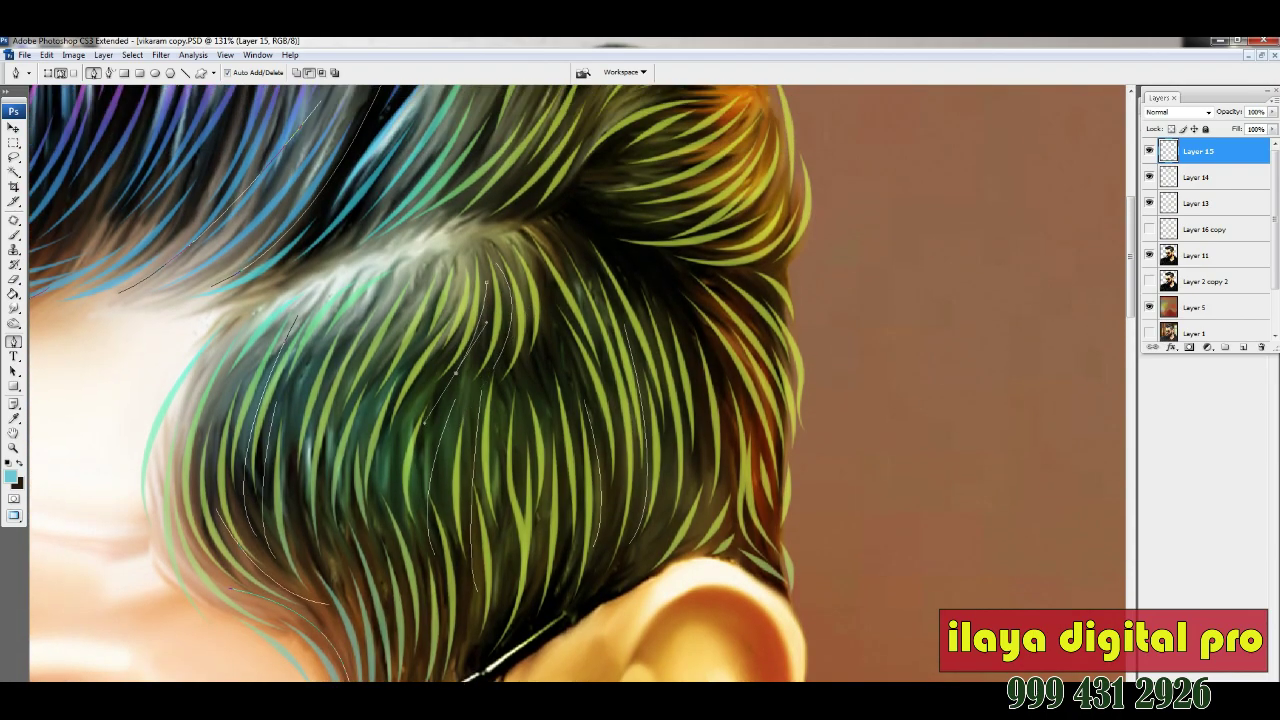
left_click(430, 266)
scroll(580, 380, "up", 1)
key("Escape")
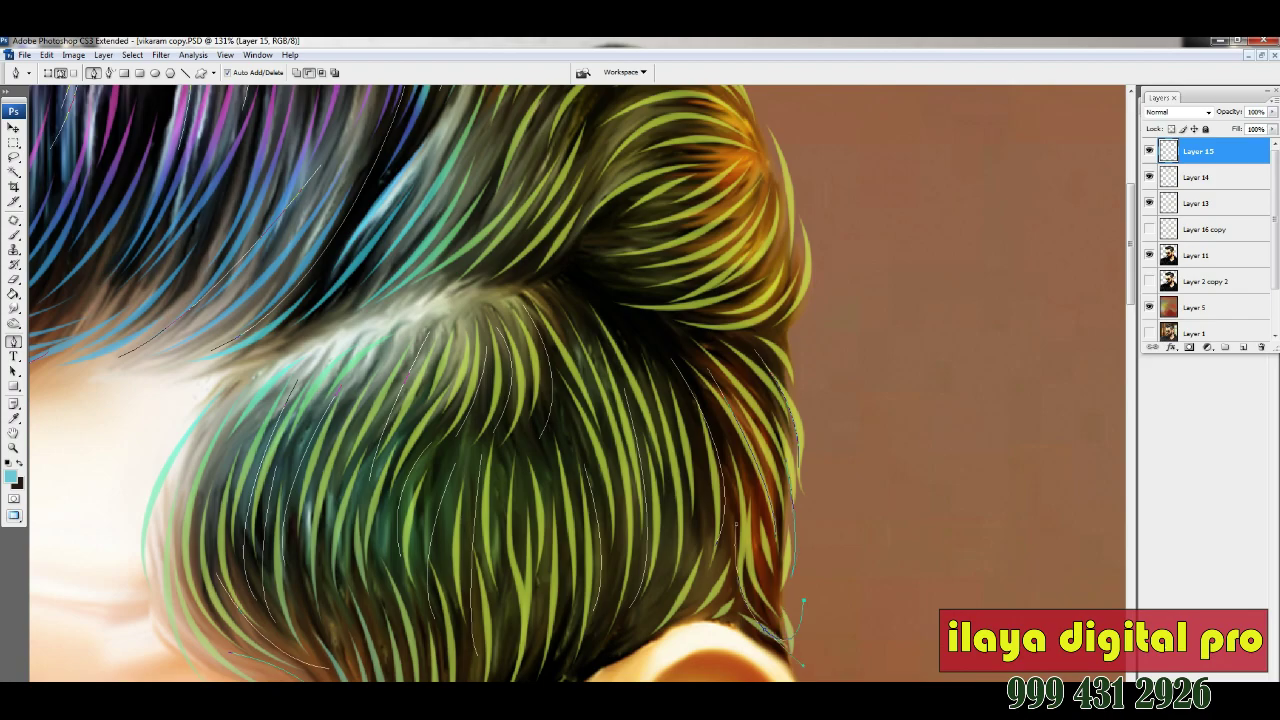
- Draw strand paths over the rounded back section of the hair, with loose strands along its outer edge
scroll(420, 383, "up", 2)
scroll(420, 383, "up", 1)
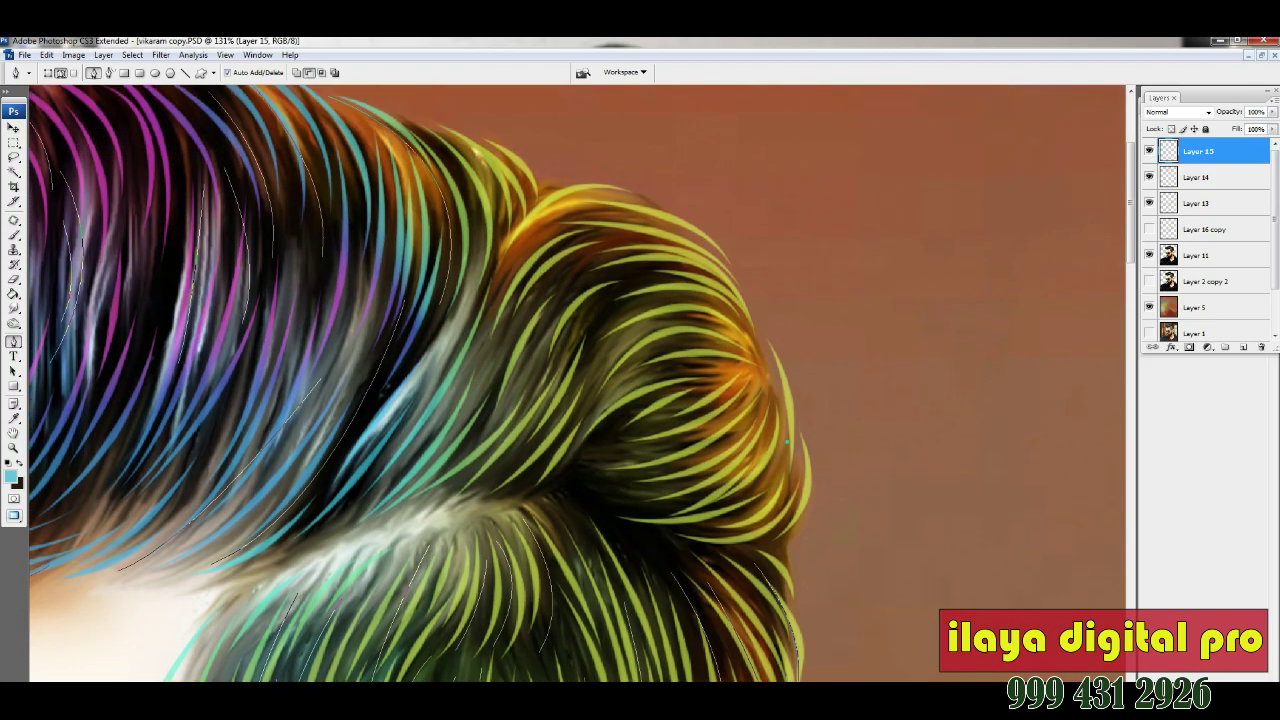
left_click(556, 488)
left_click_drag(780, 368, 822, 418)
left_click(621, 371)
left_click(751, 283)
left_click_drag(790, 478, 830, 419)
left_click(547, 173)
left_click(334, 90)
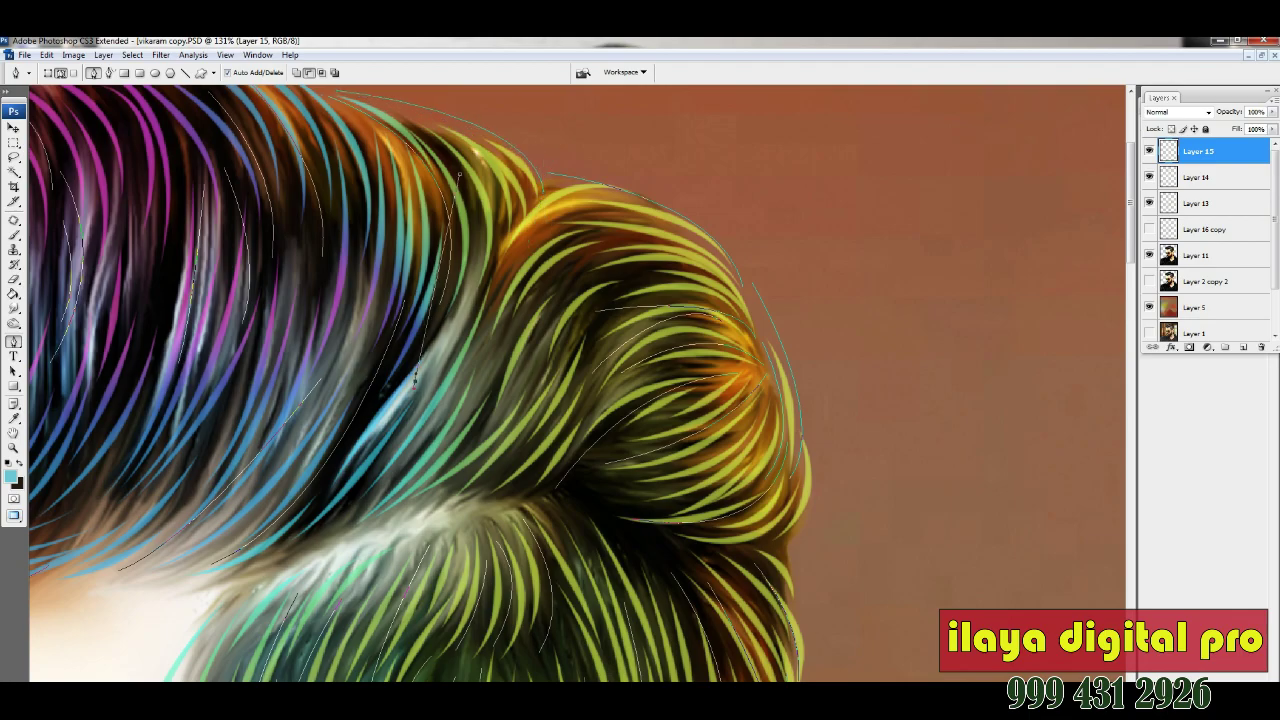
left_click(506, 272)
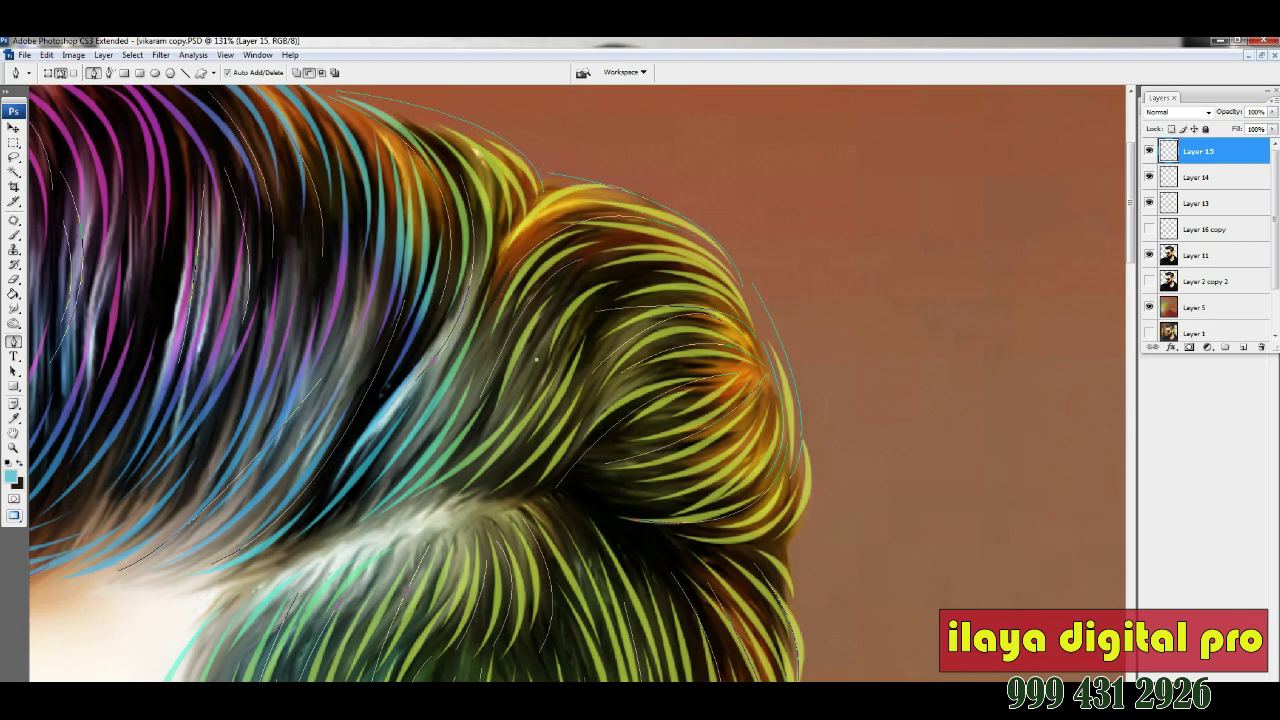
scroll(537, 357, "down", 2)
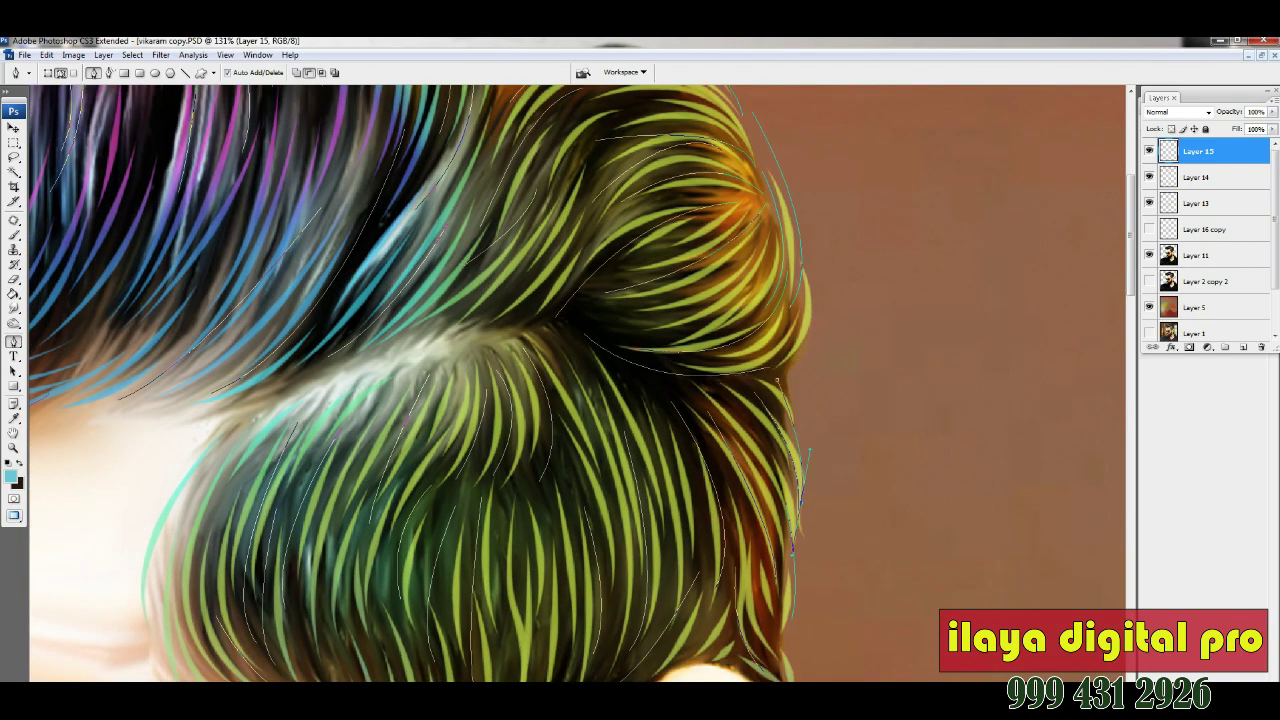
- Stroke the new strand paths in blue-violet and recolour the back and side strands green
scroll(582, 383, "down", 1)
key("ctrl+minus")
key("ctrl+minus")
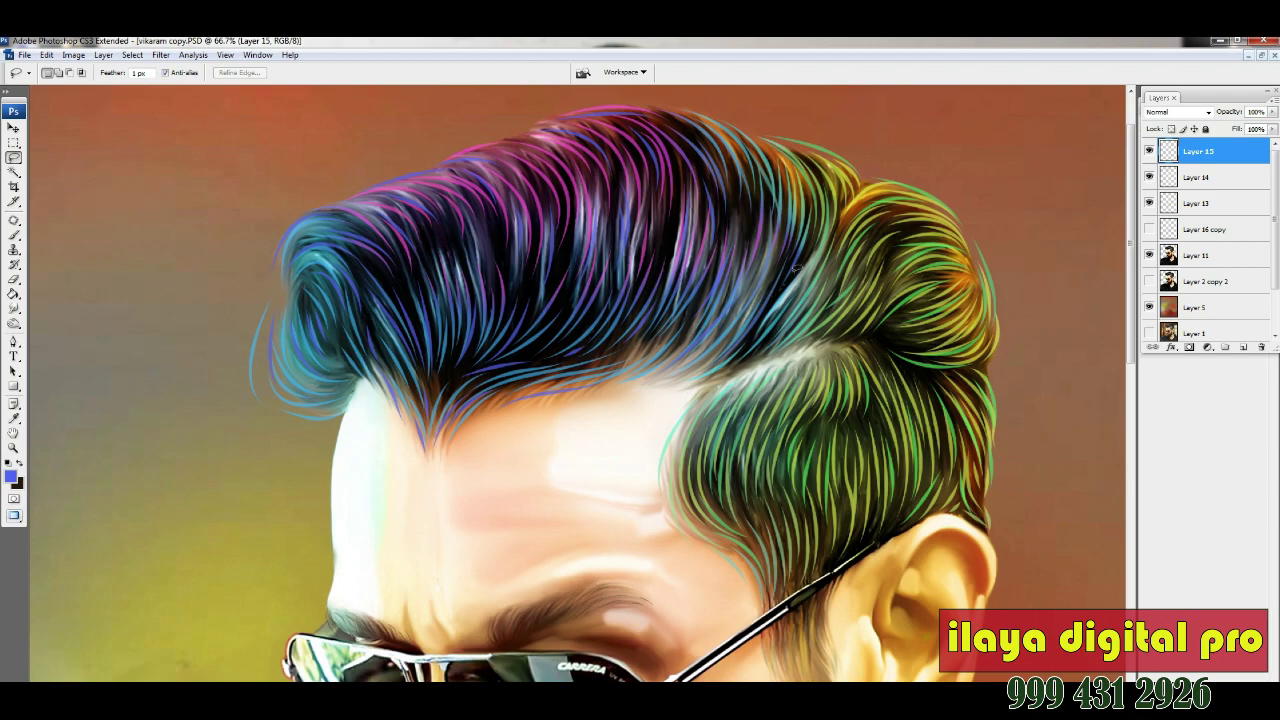
- Make a feathered lasso selection over the top hair, set its hue to +180 and deselect
left_click_drag(796, 268, 451, 319)
mouse_move(270, 202)
left_mouse_down()
mouse_move(601, 86)
mouse_move(819, 124)
left_mouse_up()
mouse_move(868, 205)
left_mouse_down()
mouse_move(830, 268)
mouse_move(818, 130)
left_mouse_up()
key("ctrl+alt+d")
key("Return")
key("ctrl+u")
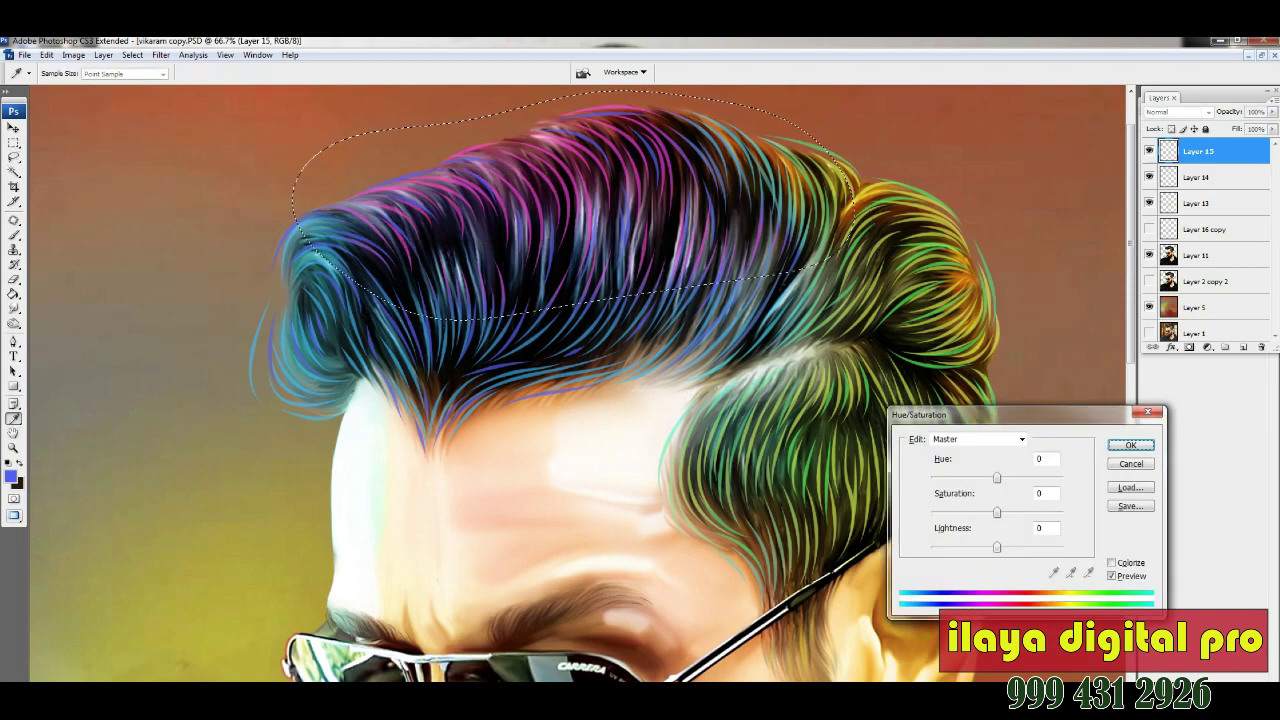
left_click_drag(996, 478, 1062, 478)
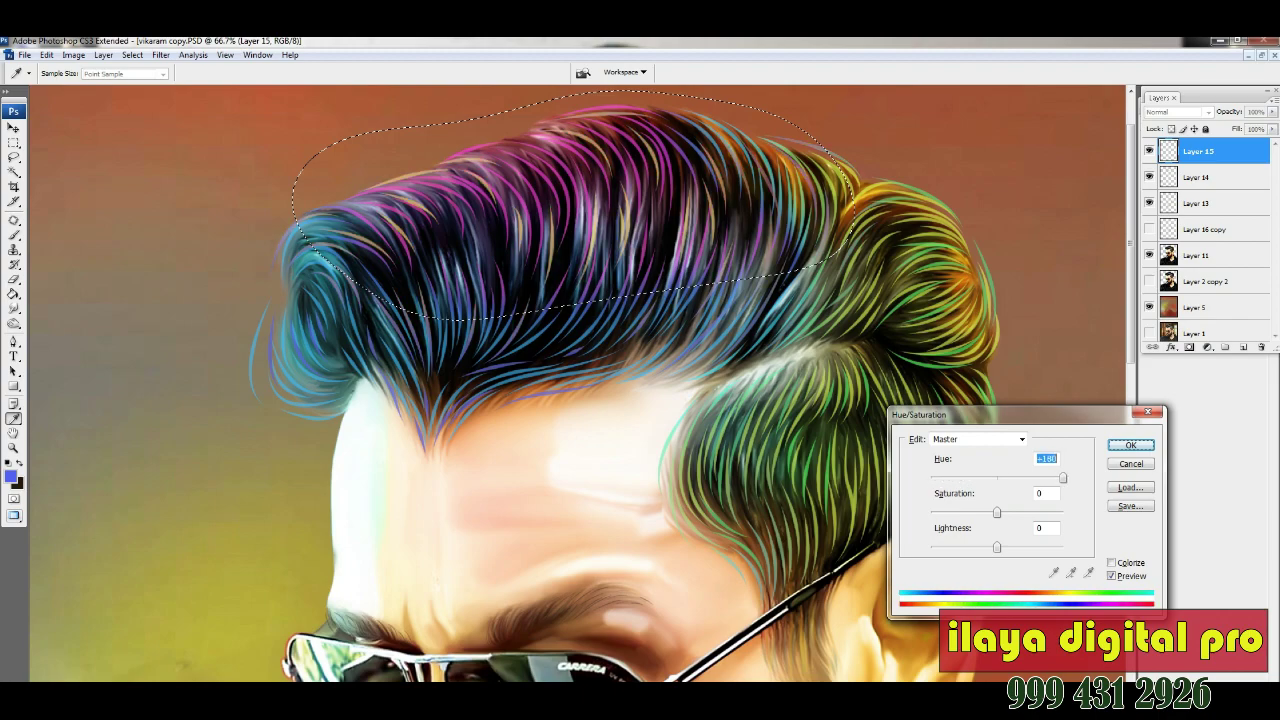
key("Return")
key("l")
key("ctrl+d")
- Lasso the front curl and lower front hair, lower the hue of their new strands and deselect
mouse_move(188, 258)
left_mouse_down()
mouse_move(360, 195)
mouse_move(810, 345)
mouse_move(540, 266)
mouse_move(410, 268)
left_mouse_up()
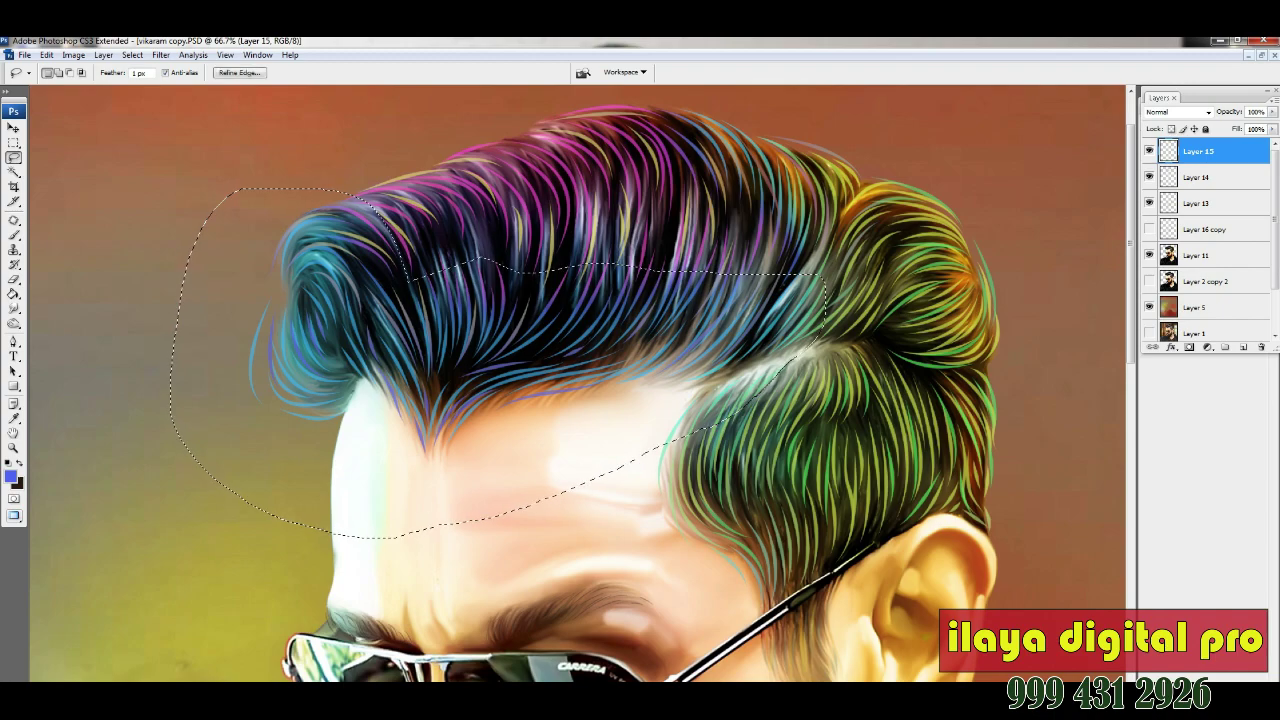
key("ctrl+u")
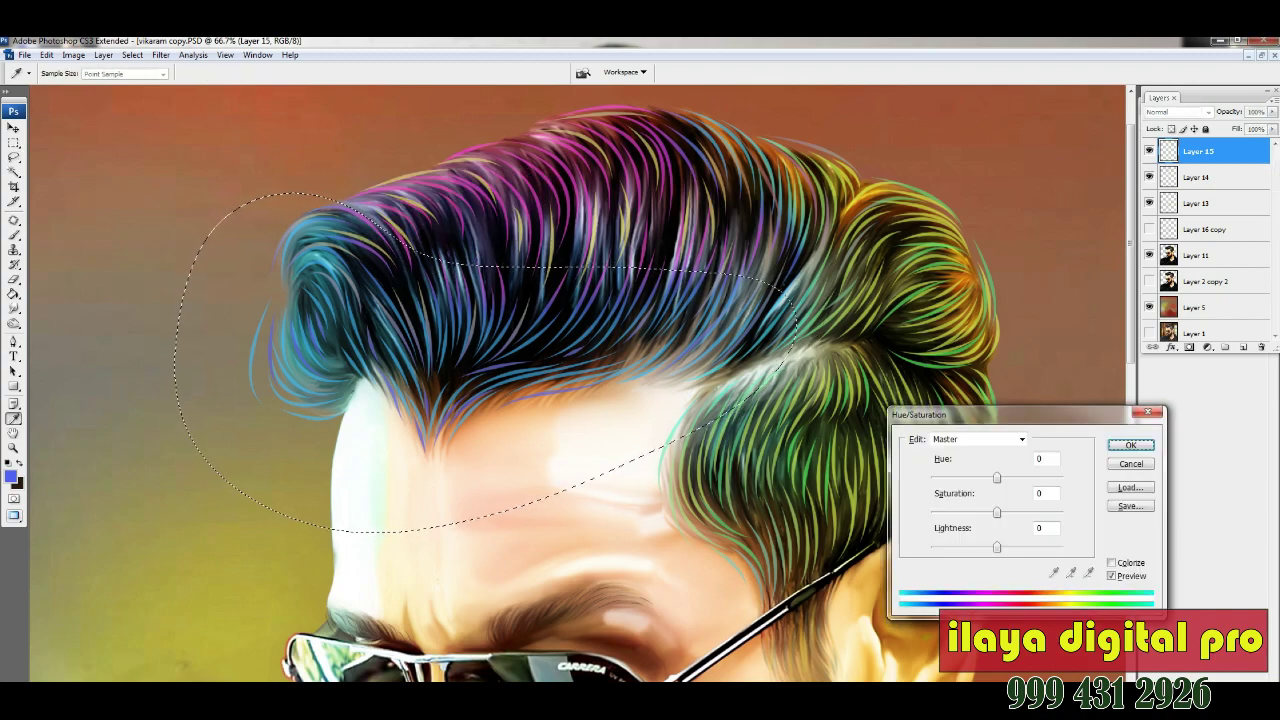
key("Down")
key("Down")
key("Down")
key("Down")
key("Down")
key("Down")
key("Down")
key("Return")
key("ctrl+d")
key("ctrl+0")
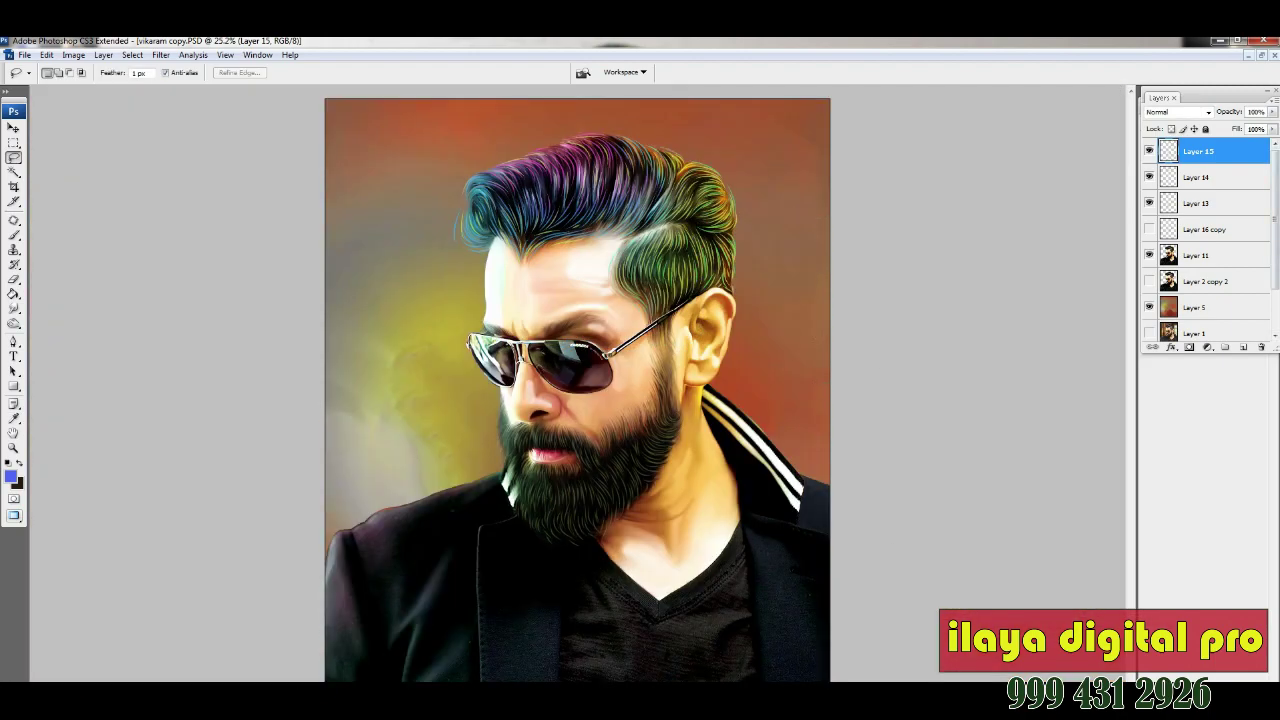
- Merge the hair strand layers into a single Layer 15 above Layer 11
key("shift+alt+bracketleft")
key("ctrl+e")
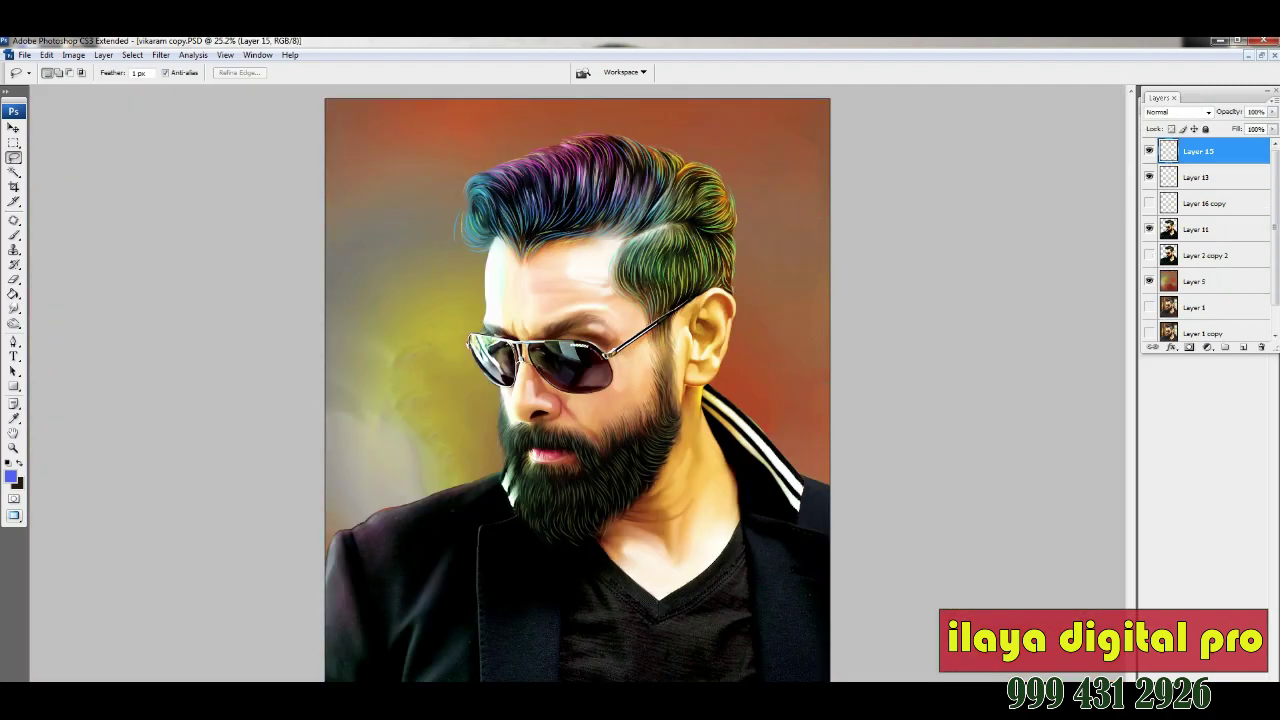
left_click(1272, 129)
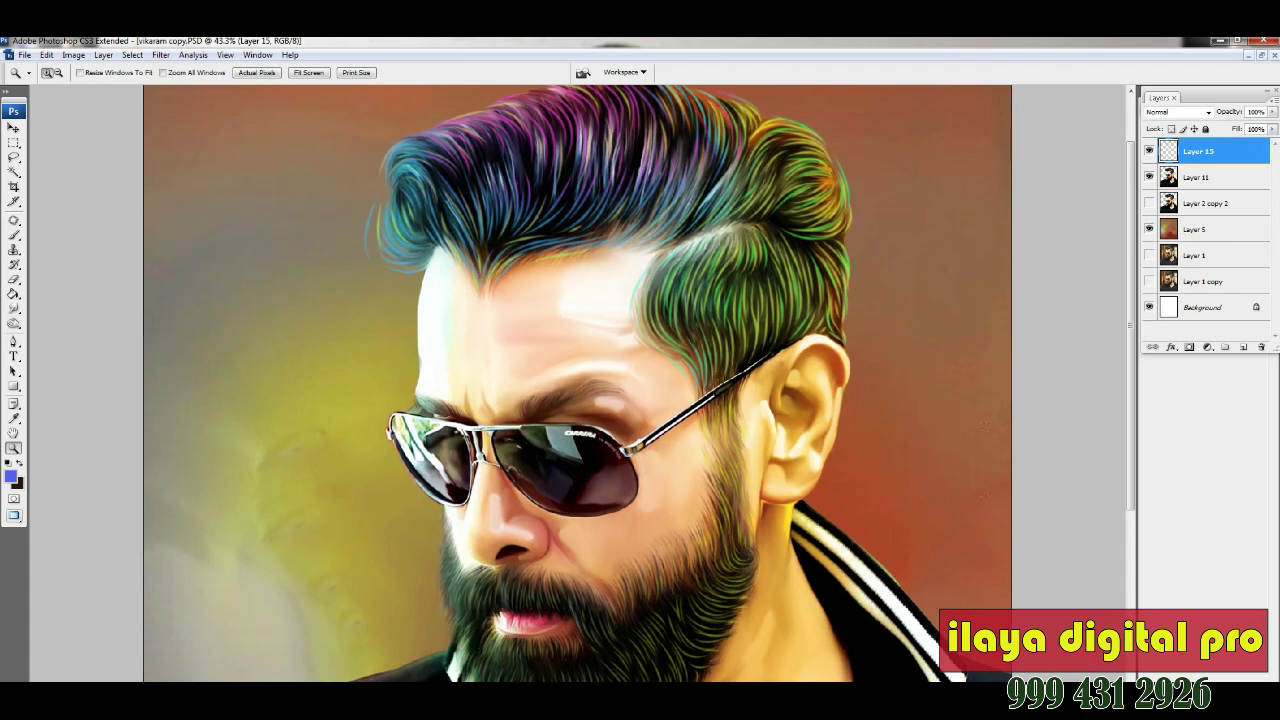
- Make a feathered lasso selection around the front hair, face and front beard on Layer 15 and open its hue and saturation adjustment
key("ctrl+minus")
key("l")
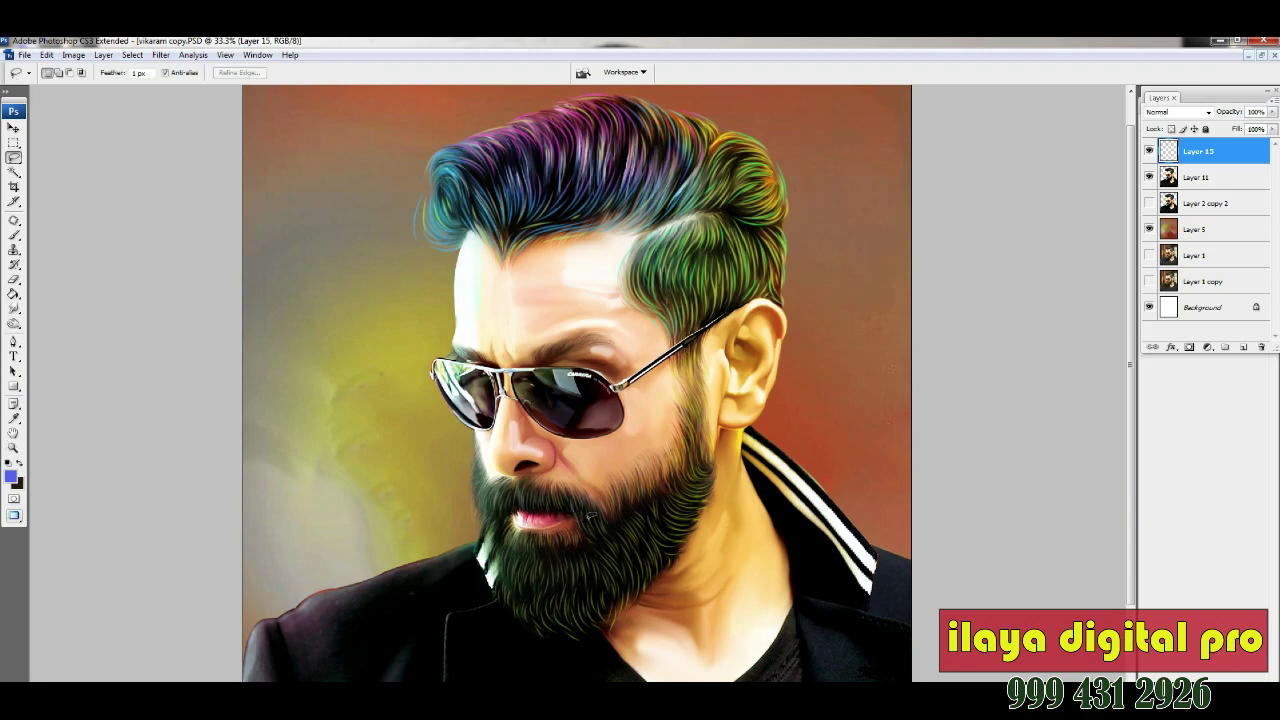
mouse_move(668, 474)
left_mouse_down()
mouse_move(455, 545)
mouse_move(387, 181)
mouse_move(433, 86)
mouse_move(733, 108)
mouse_move(655, 172)
mouse_move(662, 240)
left_mouse_up()
left_click_drag(663, 342, 668, 474)
key("alt+ctrl+d")
key("Return")
key("ctrl+u")
- Try shifting the hue of the selected hair strands, resetting it to 0
key("shift+Down")
key("shift+Down")
key("shift+Down")
key("shift+Down")
key("shift+Up")
key("shift+Up")
key("shift+Up")
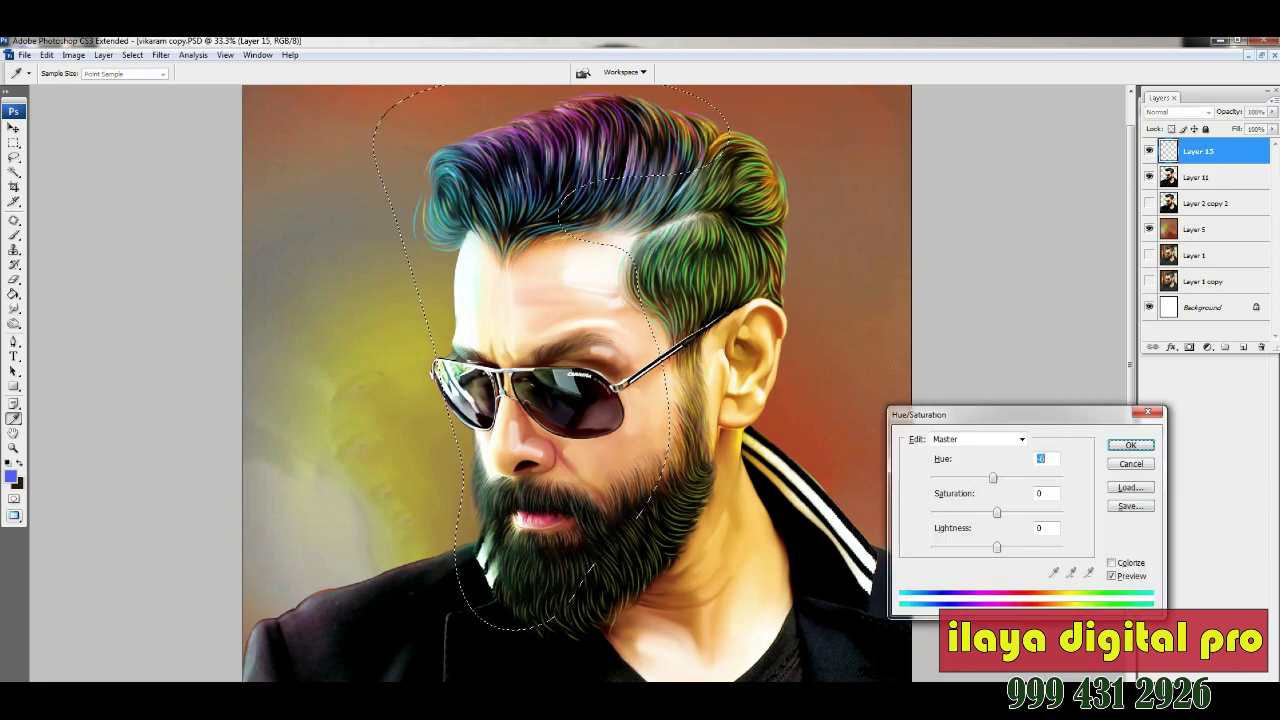
key("shift+Up")
type("0")
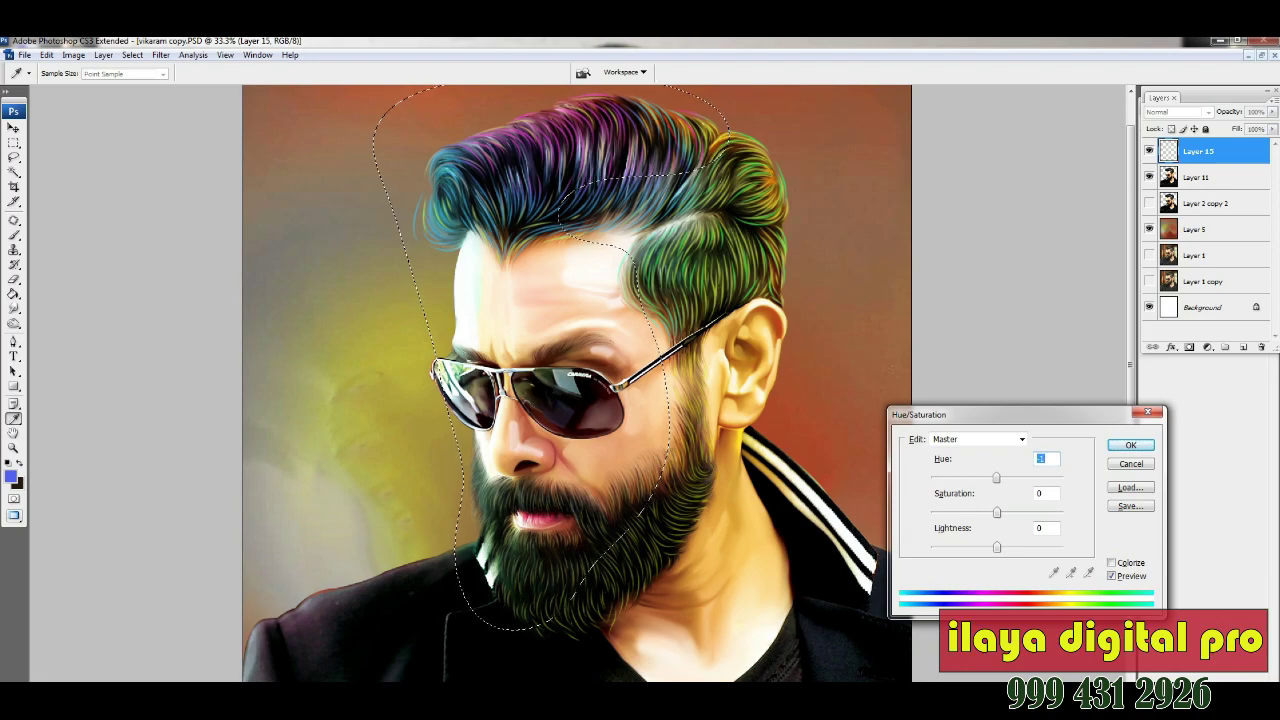
- Raise the saturation of the selected front strands to nearly the maximum, apply the adjustment and deselect
key("Tab")
key("shift+Up")
key("shift+Up")
key("shift+Up")
key("shift+Up")
key("shift+Up")
key("shift+Up")
key("shift+Up")
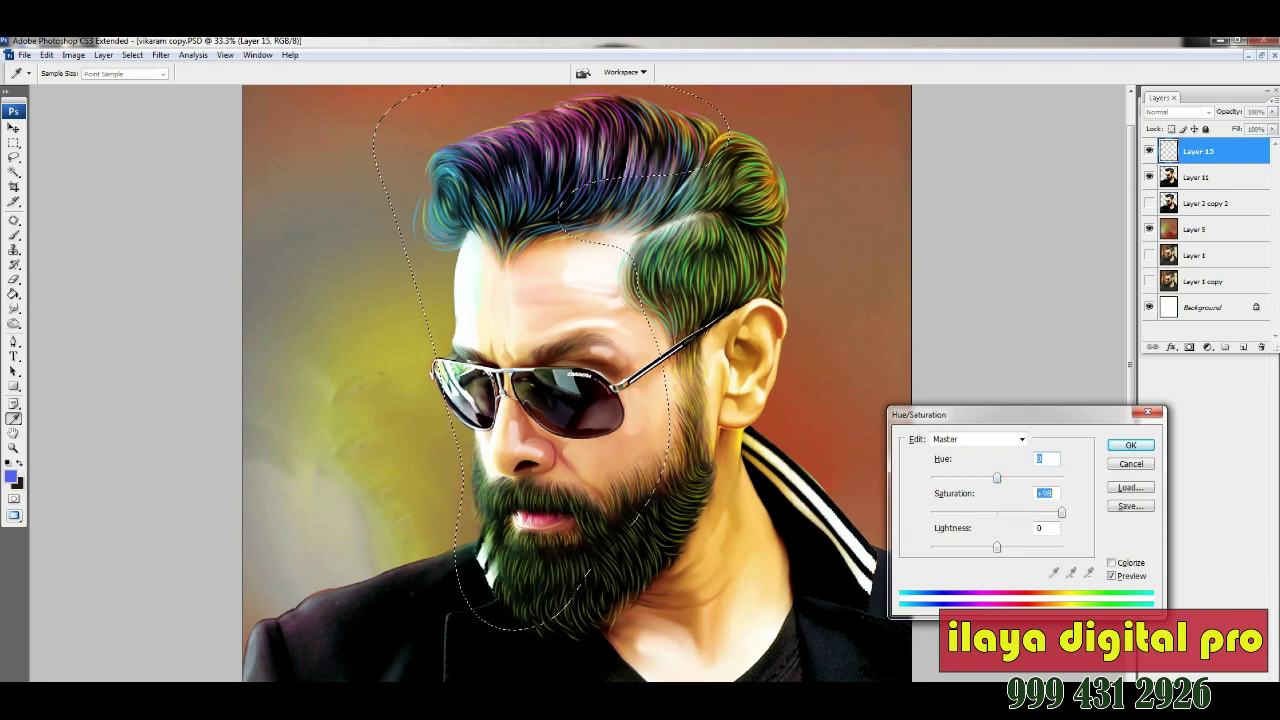
key("shift+Up")
key("Return")
key("l")
key("ctrl+d")
key("ctrl+0")
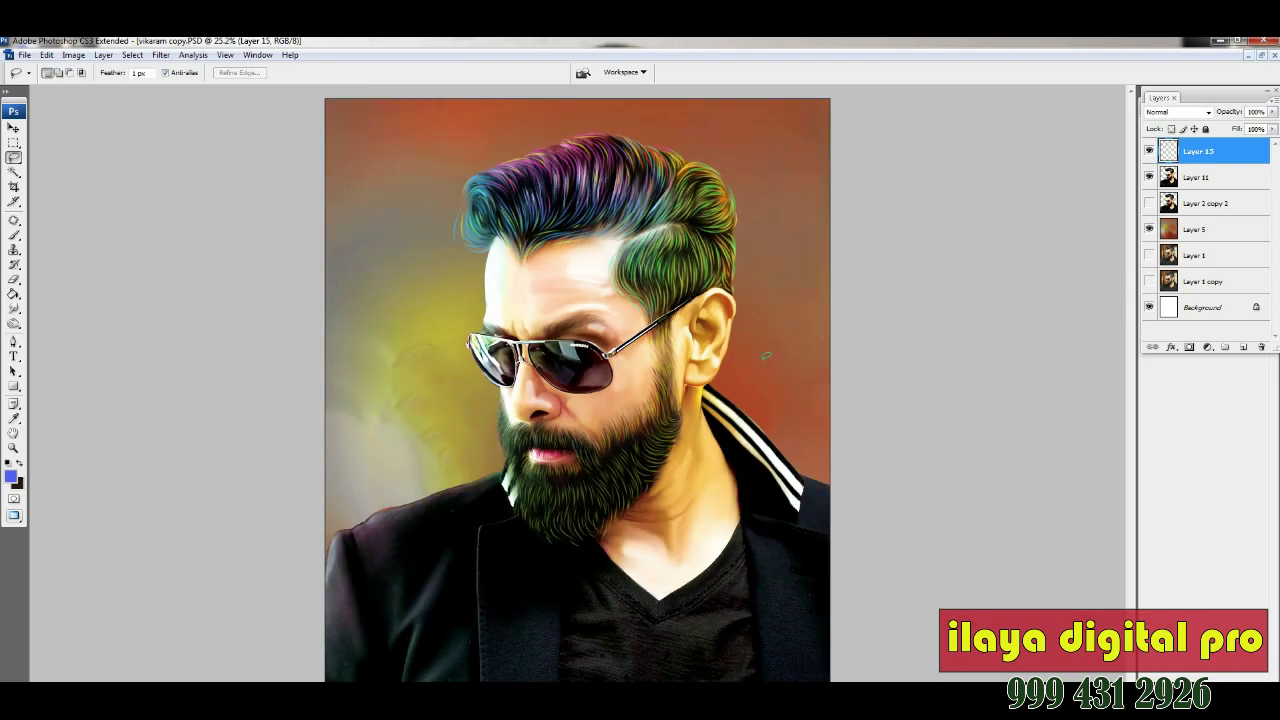
- Lower the fill of Layer 15 to 88% and merge it with a duplicate of Layer 11
left_click(1272, 129)
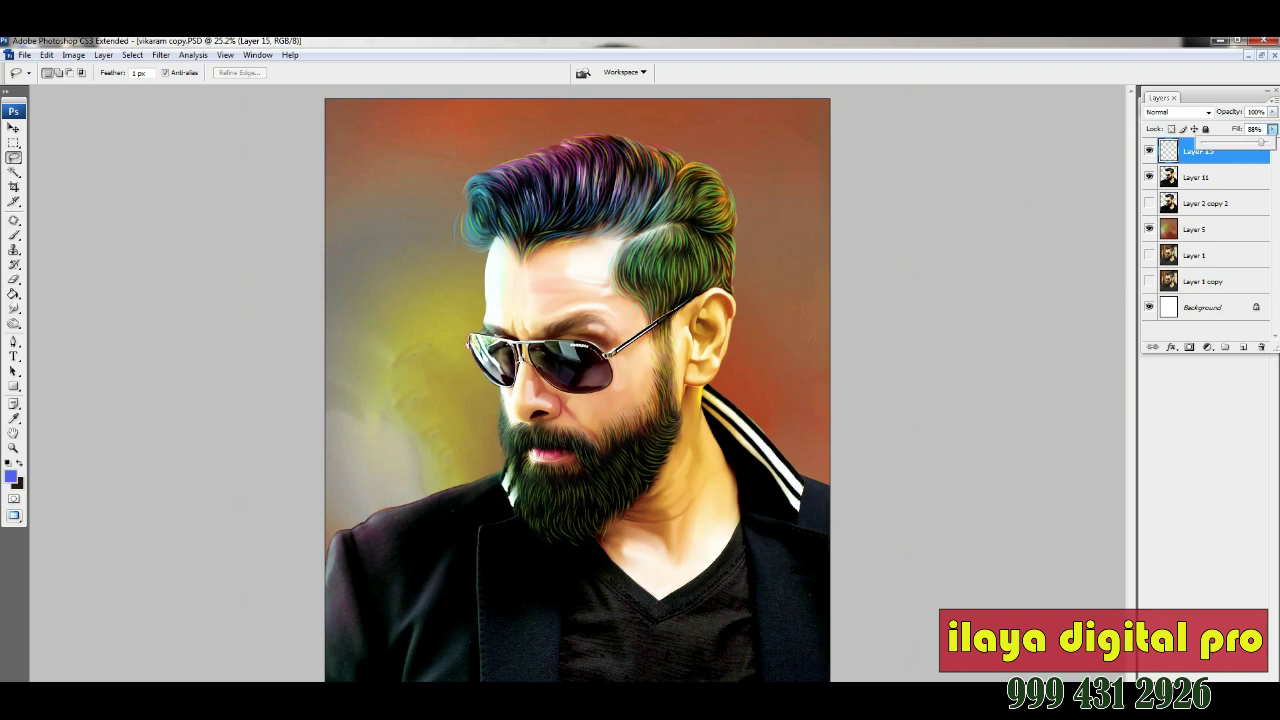
left_click(1196, 177)
key("ctrl+j")
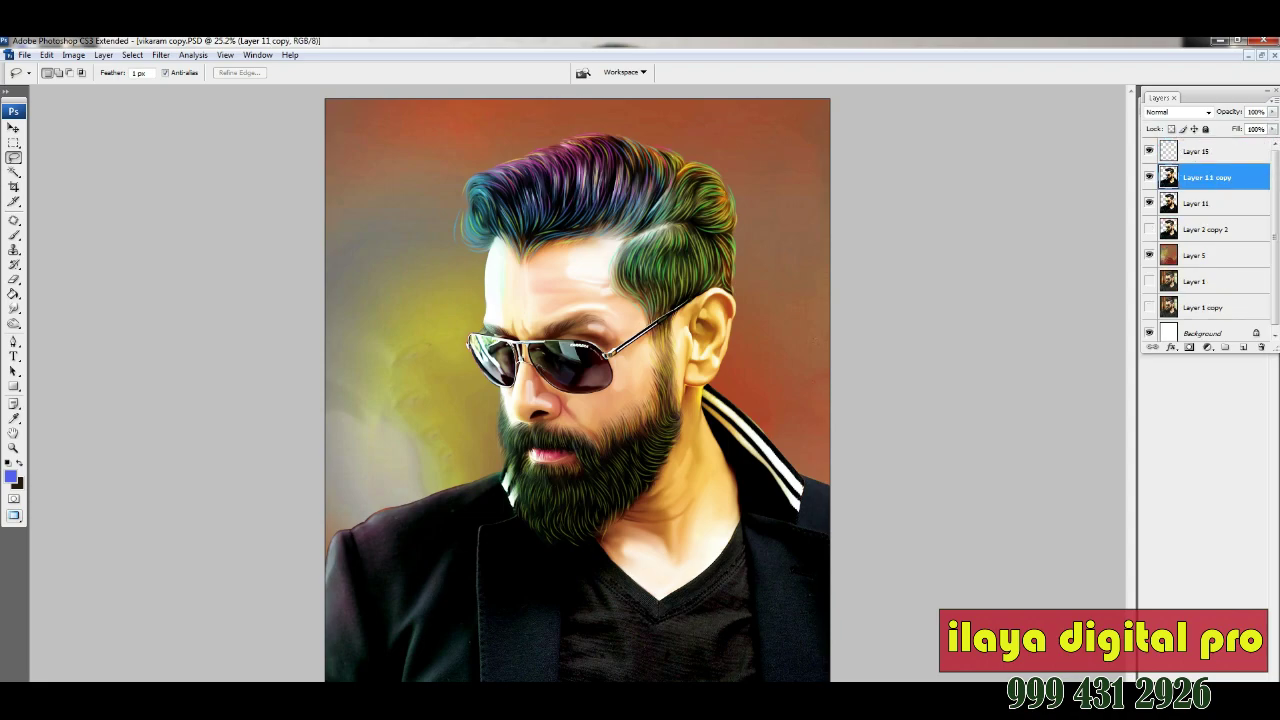
key("shift+alt+bracketright")
key("ctrl+e")
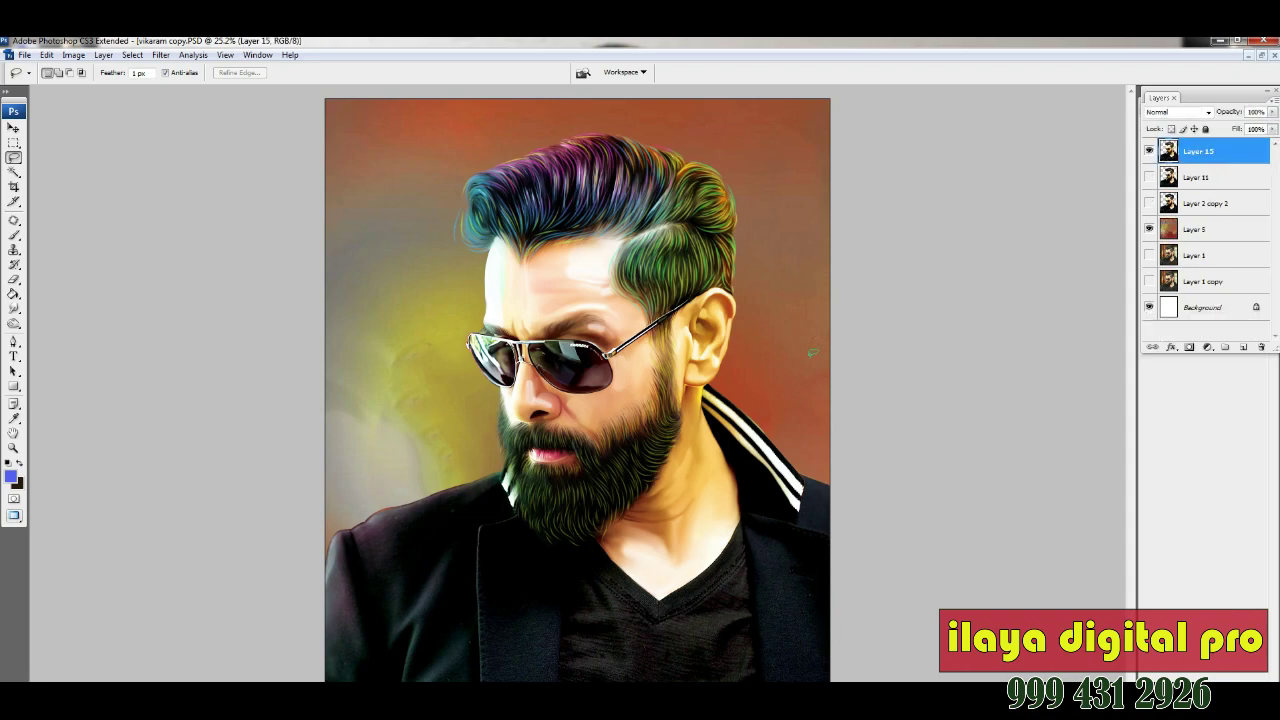
- Make a feathered lasso selection around the back hair, ear, neck and shoulder on the merged portrait layer
mouse_move(630, 385)
left_mouse_down()
mouse_move(671, 88)
mouse_move(827, 483)
mouse_move(597, 548)
mouse_move(629, 392)
left_mouse_up()
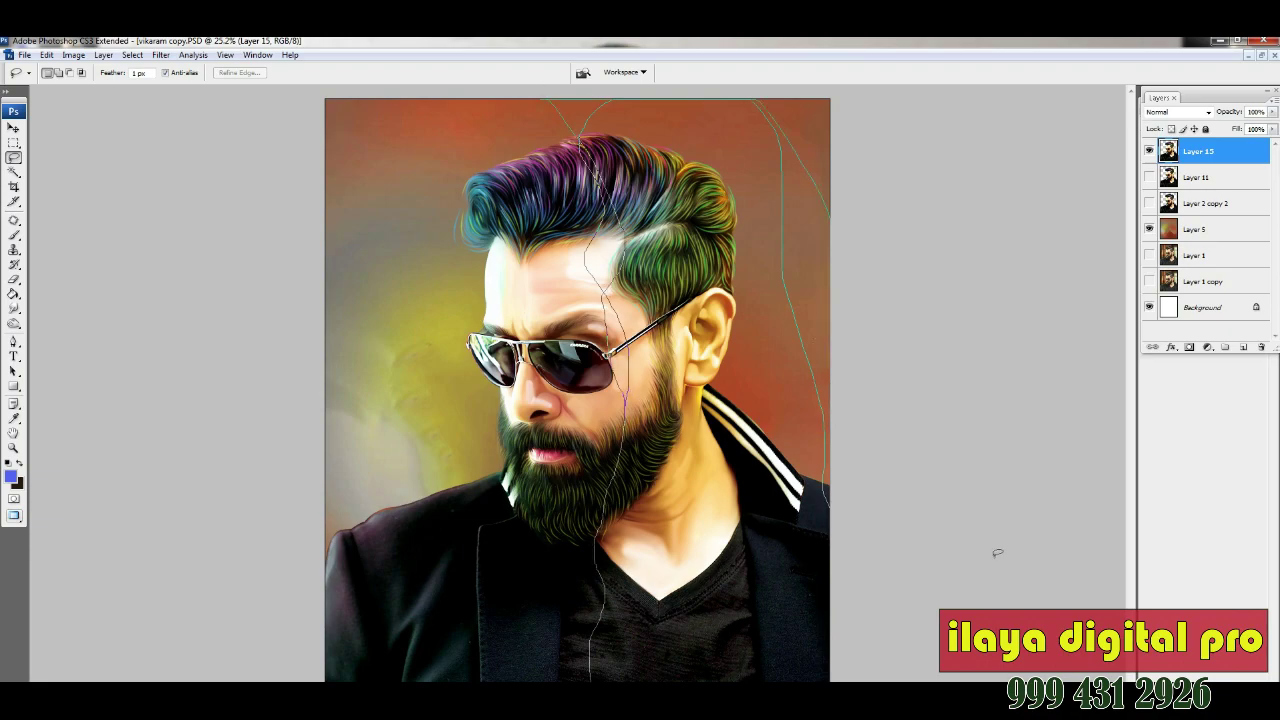
key("alt+ctrl+d")
key("Return")
- Raise the hue of the selected back half of the figure to a slightly yellow-green skin tone and deselect
key("ctrl+u")
key("Up")
key("Up")
key("Up")
key("Up")
key("Up")
key("Up")
key("Up")
key("Up")
key("Up")
key("Up")
key("Up")
key("Up")
key("Up")
key("Up")
key("Up")
key("Up")
key("Up")
key("Up")
key("Up")
key("Up")
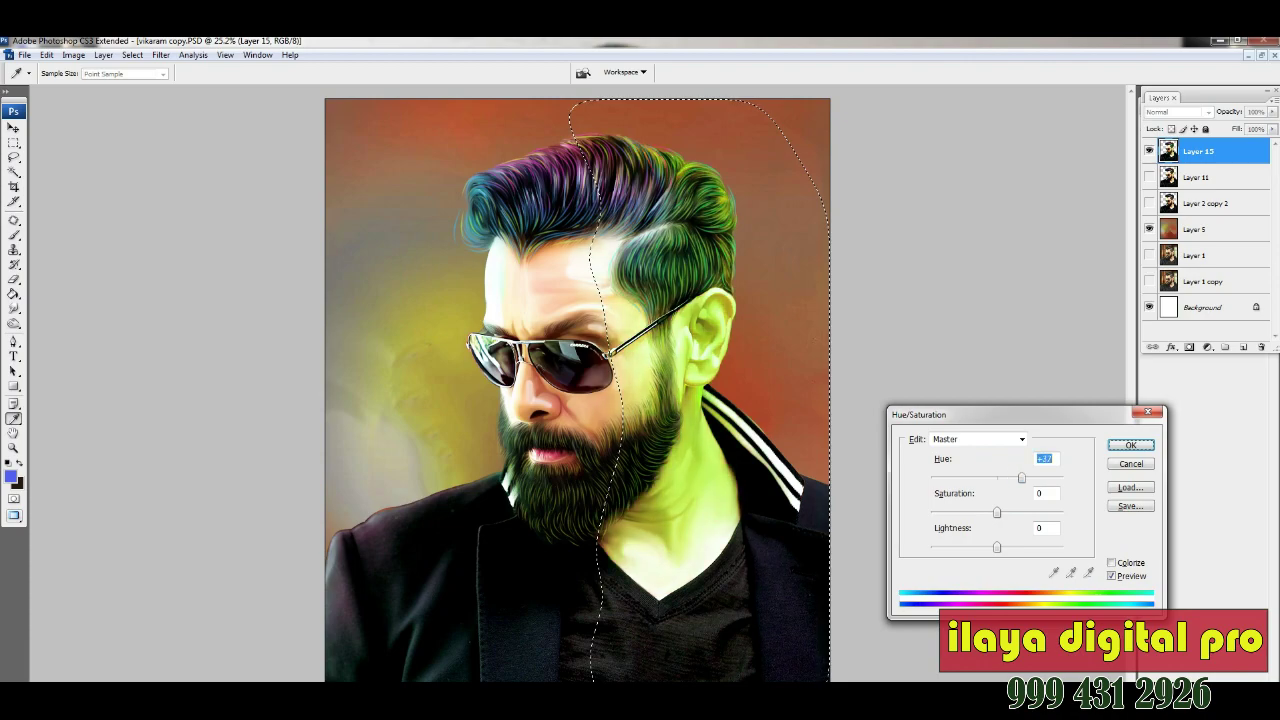
key("Down")
key("Down")
key("Down")
key("Down")
key("Down")
key("Down")
key("Down")
key("Down")
key("Down")
key("Down")
key("Down")
key("Down")
key("Down")
key("Tab")
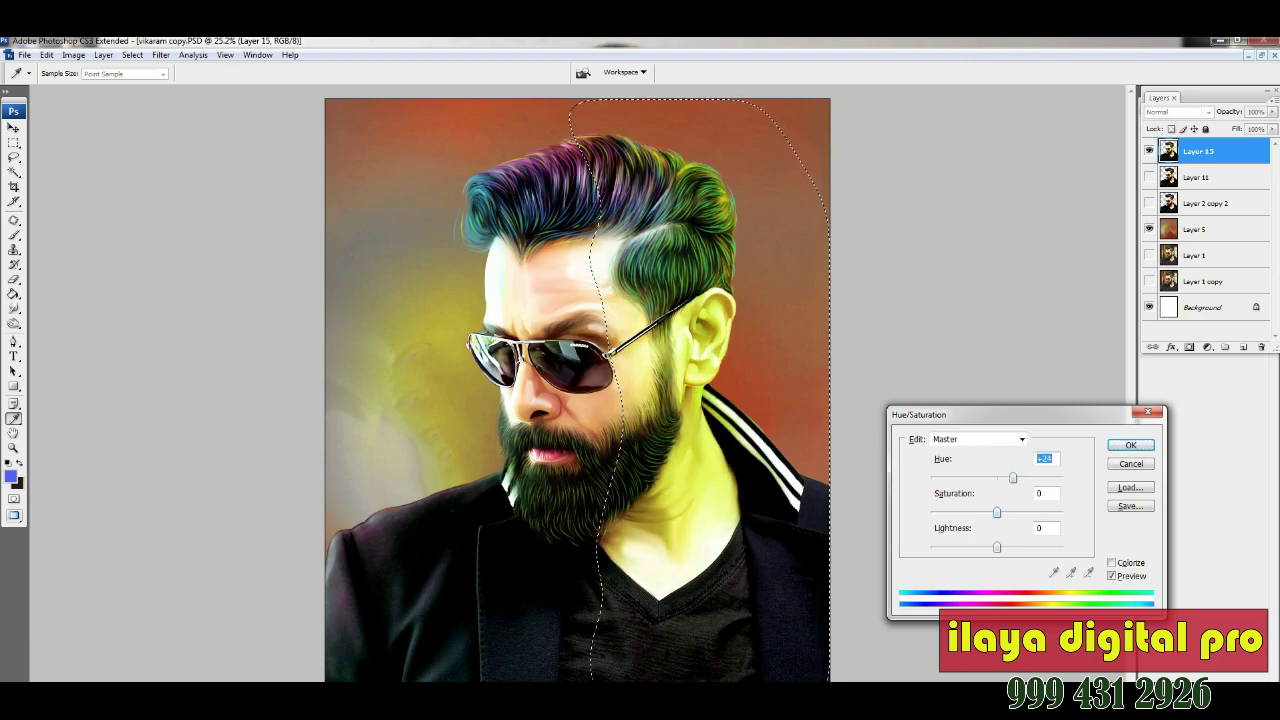
key("Down")
key("Down")
key("Down")
key("Down")
key("Down")
key("Down")
key("Down")
key("Down")
key("Down")
key("Down")
key("Down")
key("Down")
key("Down")
key("Down")
key("Down")
key("Down")
key("Down")
key("Down")
key("Down")
key("Down")
key("Return")
key("l")
key("ctrl+d")
- Make a feathered lasso selection over the front hair, front of the face and shoulder, set its saturation to +57 and deselect
mouse_move(527, 500)
left_mouse_down()
mouse_move(545, 236)
mouse_move(660, 128)
mouse_move(395, 505)
mouse_move(512, 570)
left_mouse_up()
key("ctrl+alt+d")
key("Return")
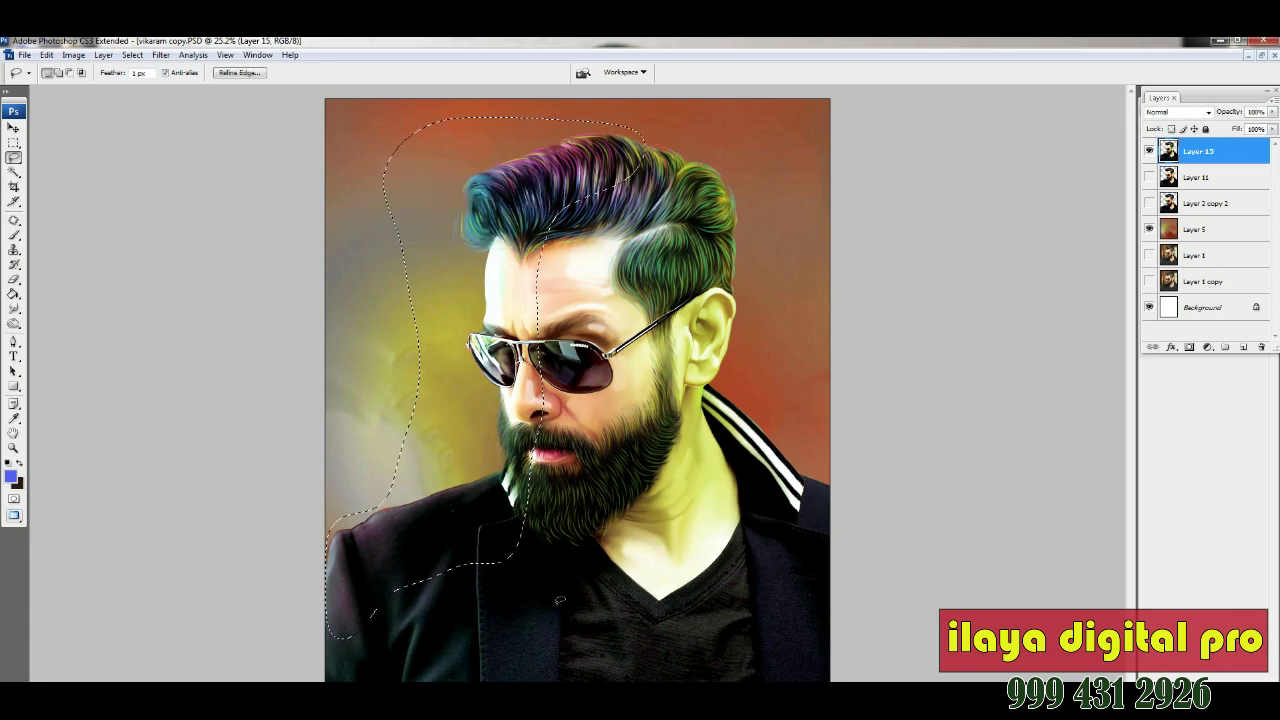
key("ctrl+u")
mouse_move(997, 478)
left_mouse_down()
mouse_move(930, 478)
mouse_move(976, 478)
left_mouse_up()
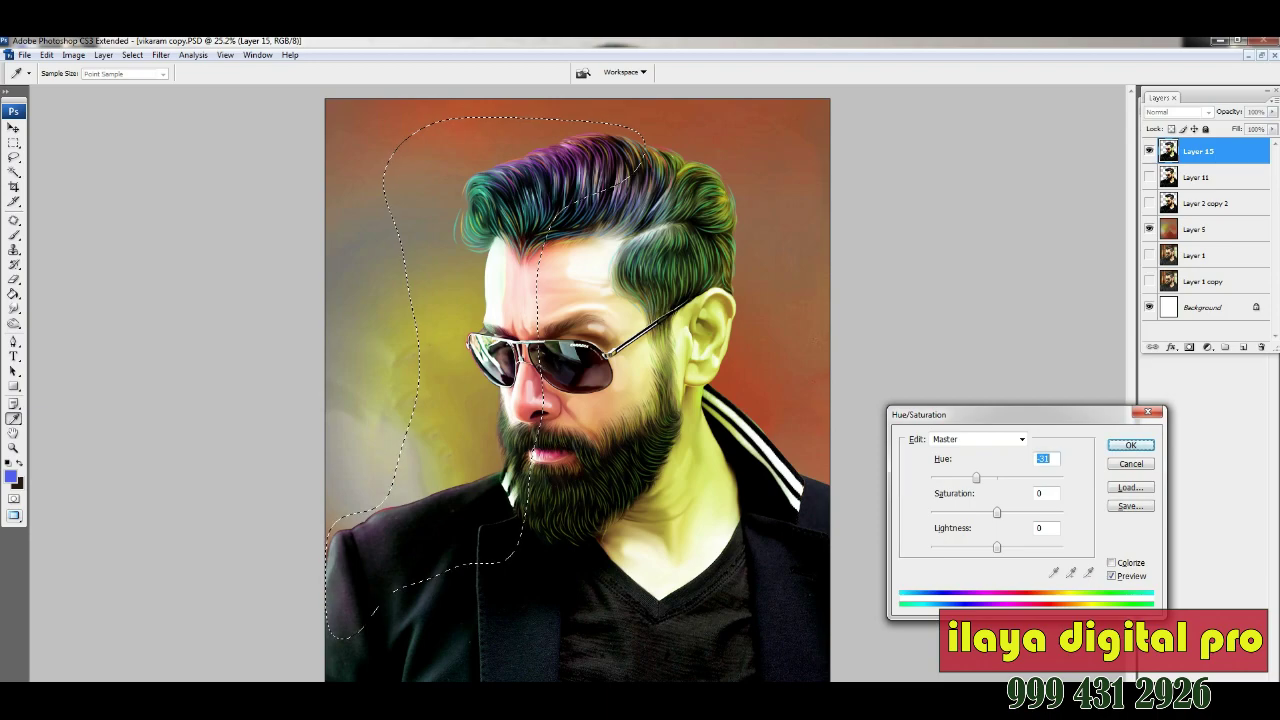
type("0")
left_click_drag(997, 512, 1032, 512)
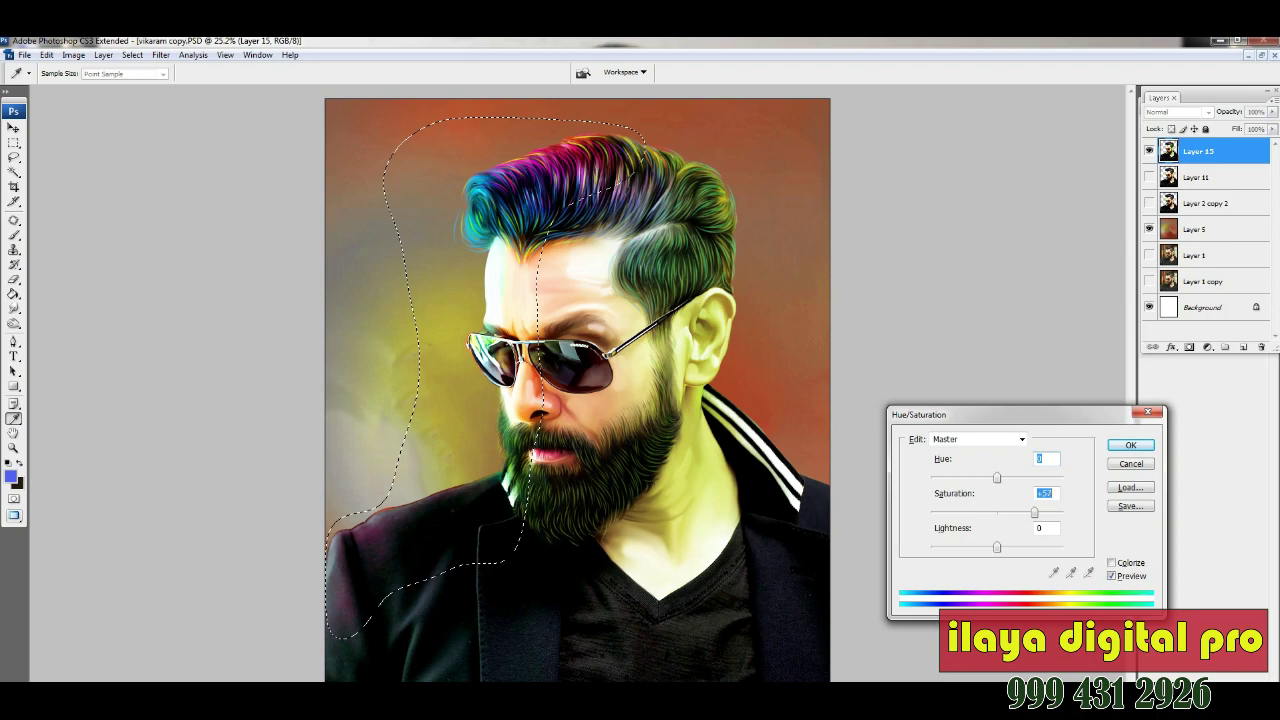
key("Return")
key("l")
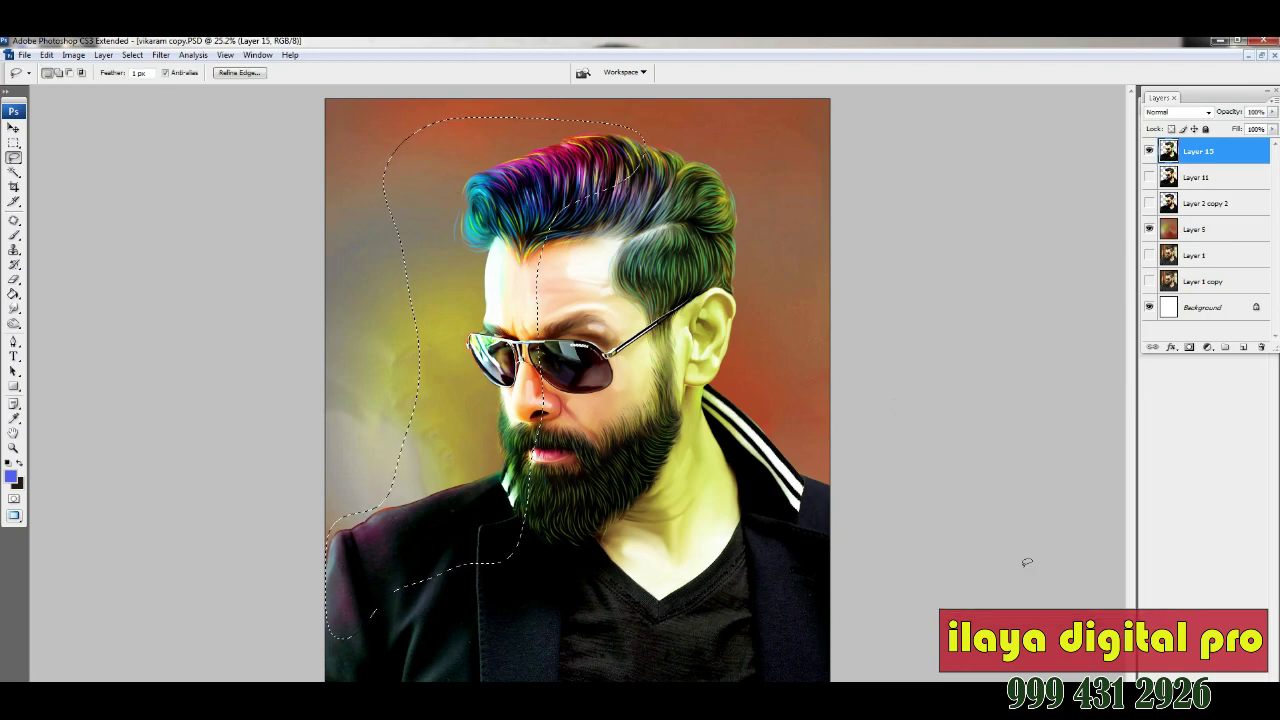
left_click(138, 73)
key("ctrl+d")
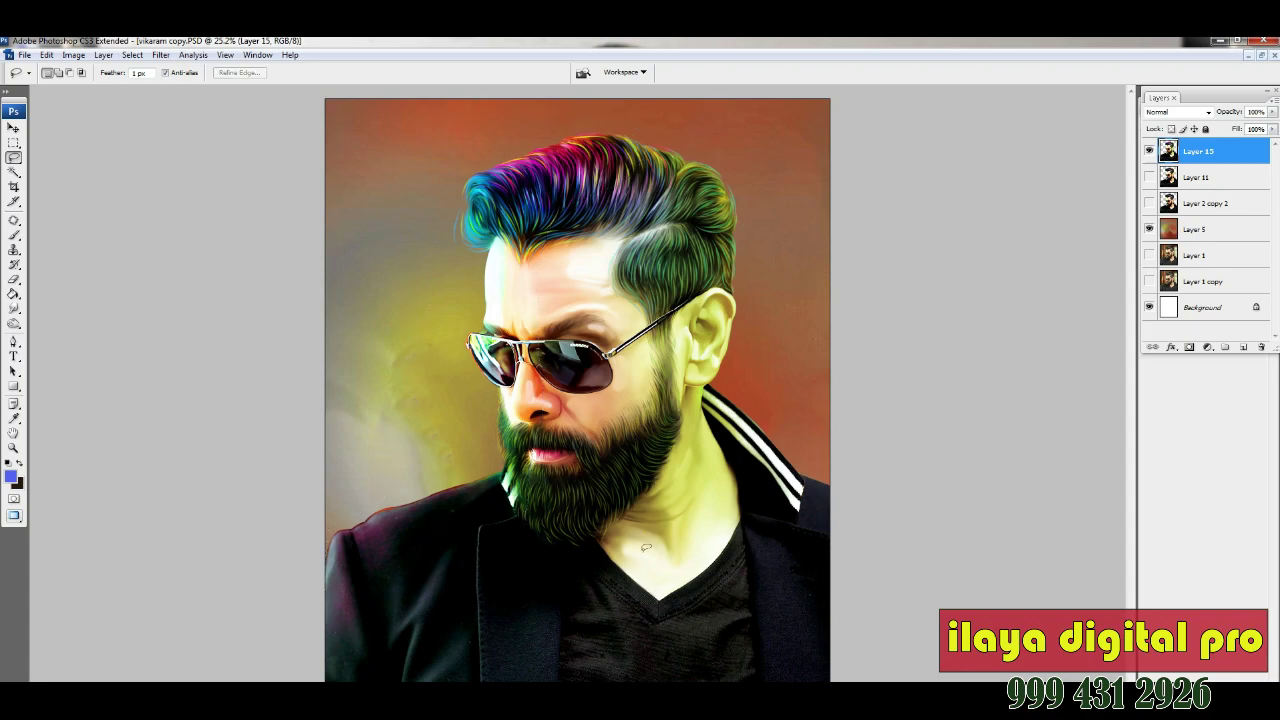
- Lasso the back hair, ear, neck and collar with a feathered edge, increase the saturation and deselect
key("z")
left_click_drag(590, 540, 565, 200)
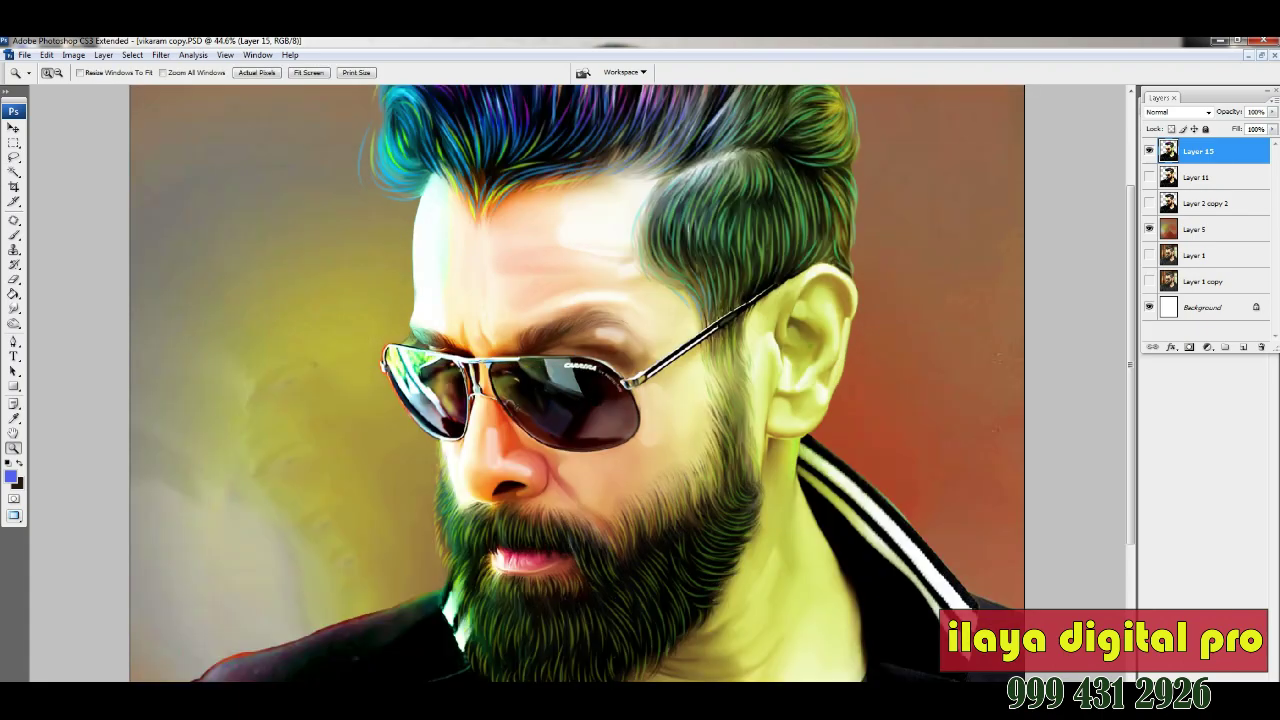
key("ctrl+minus")
key("l")
mouse_move(648, 240)
left_mouse_down()
mouse_move(822, 262)
mouse_move(666, 664)
mouse_move(910, 600)
left_mouse_up()
left_click_drag(540, 680, 652, 128)
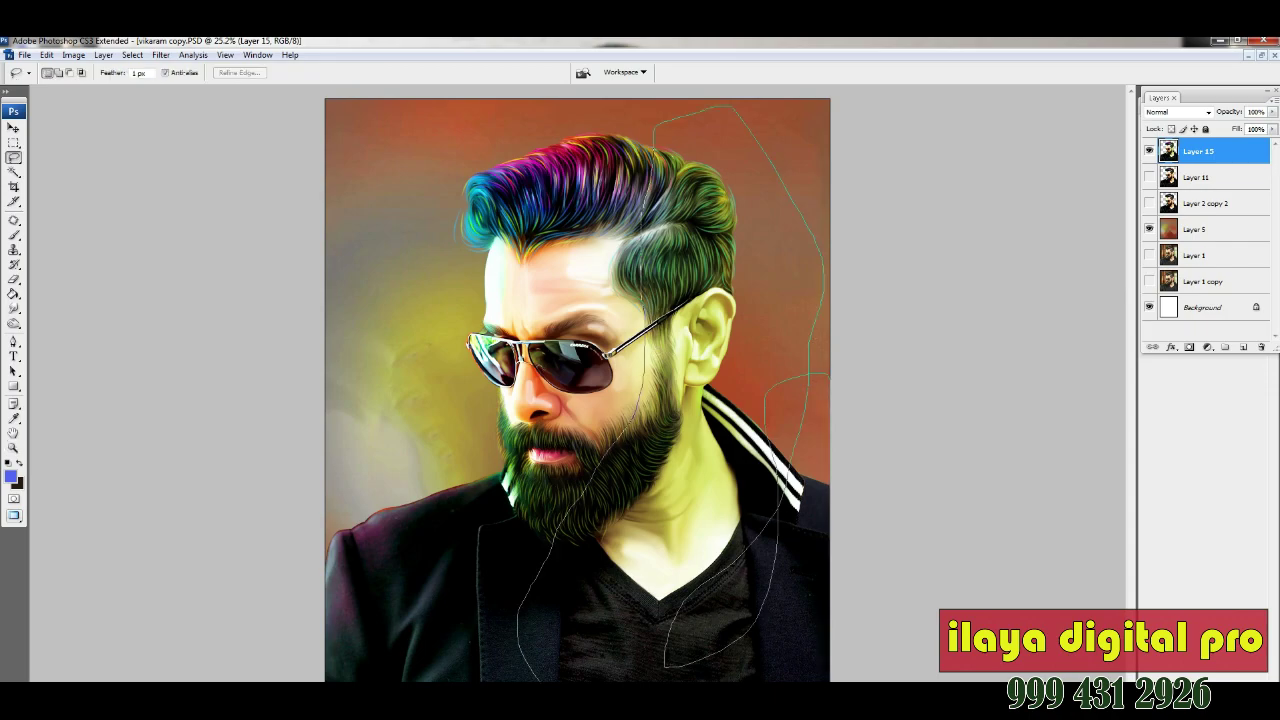
key("ctrl+alt+d")
key("Return")
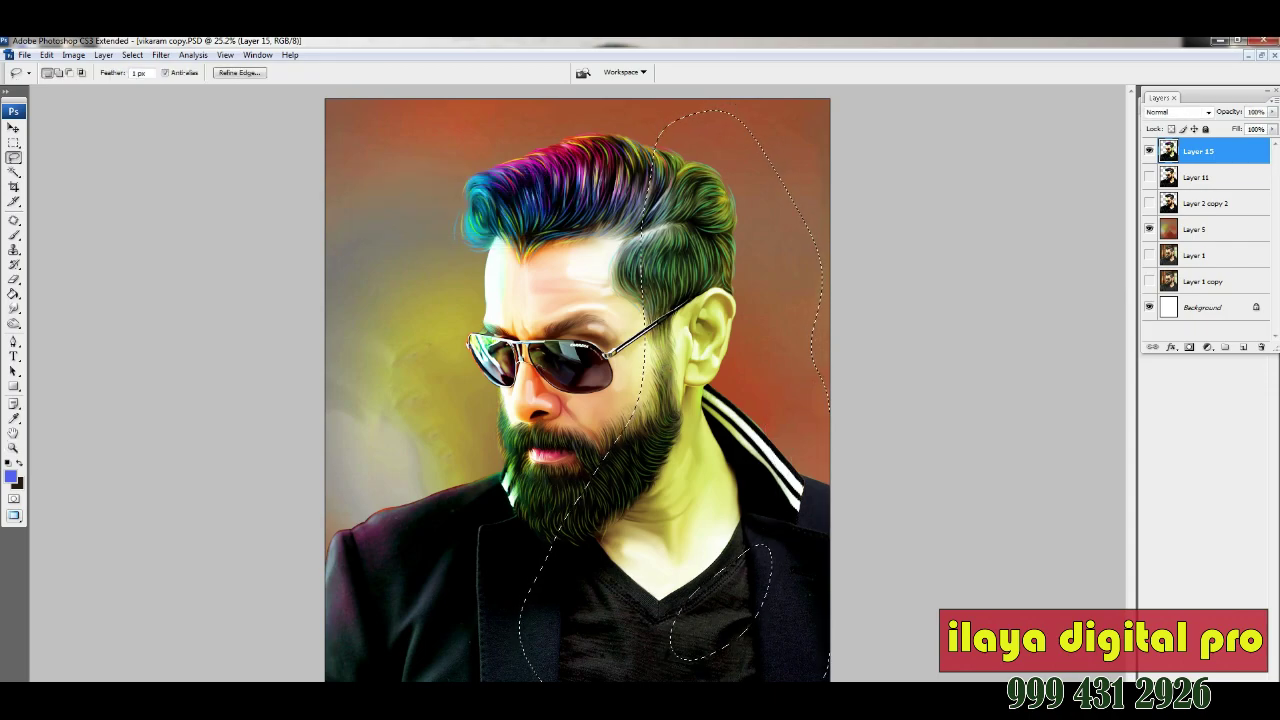
key("ctrl+u")
key("Tab")
key("Return")
key("ctrl+d")
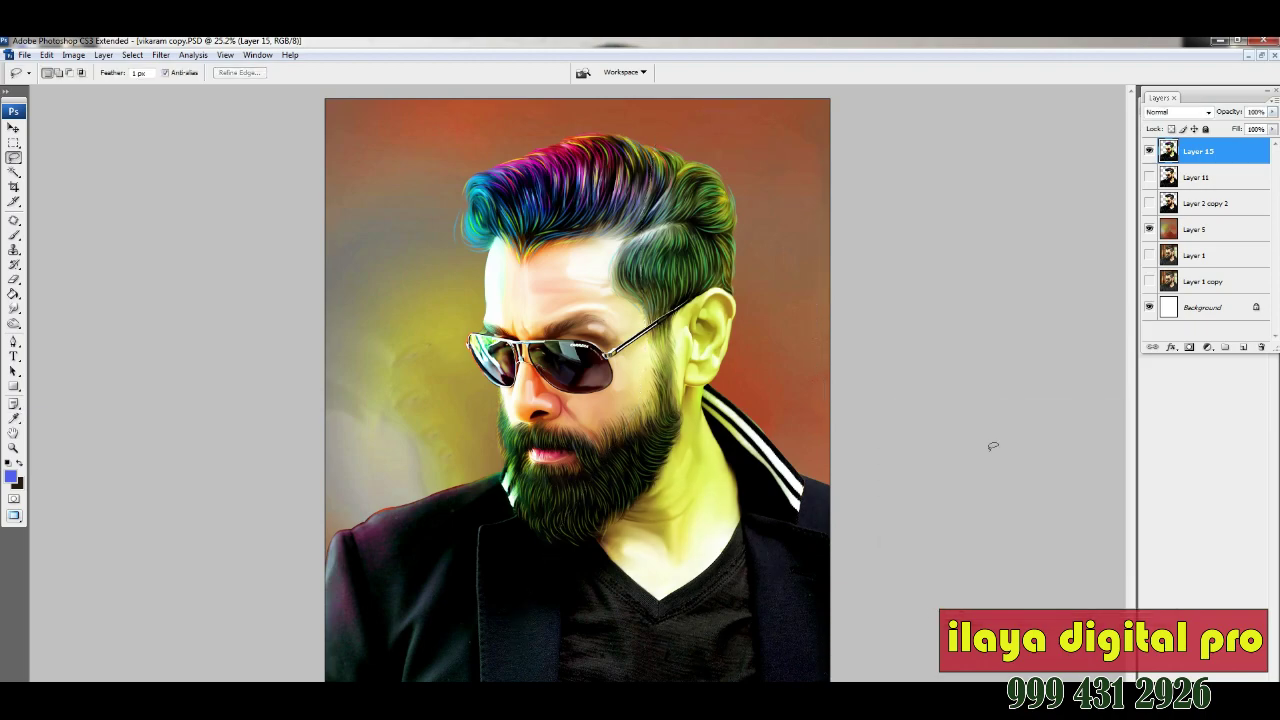
- Create one new layer above Layer 15 and another directly beneath it
key("ctrl+shift+alt+n")
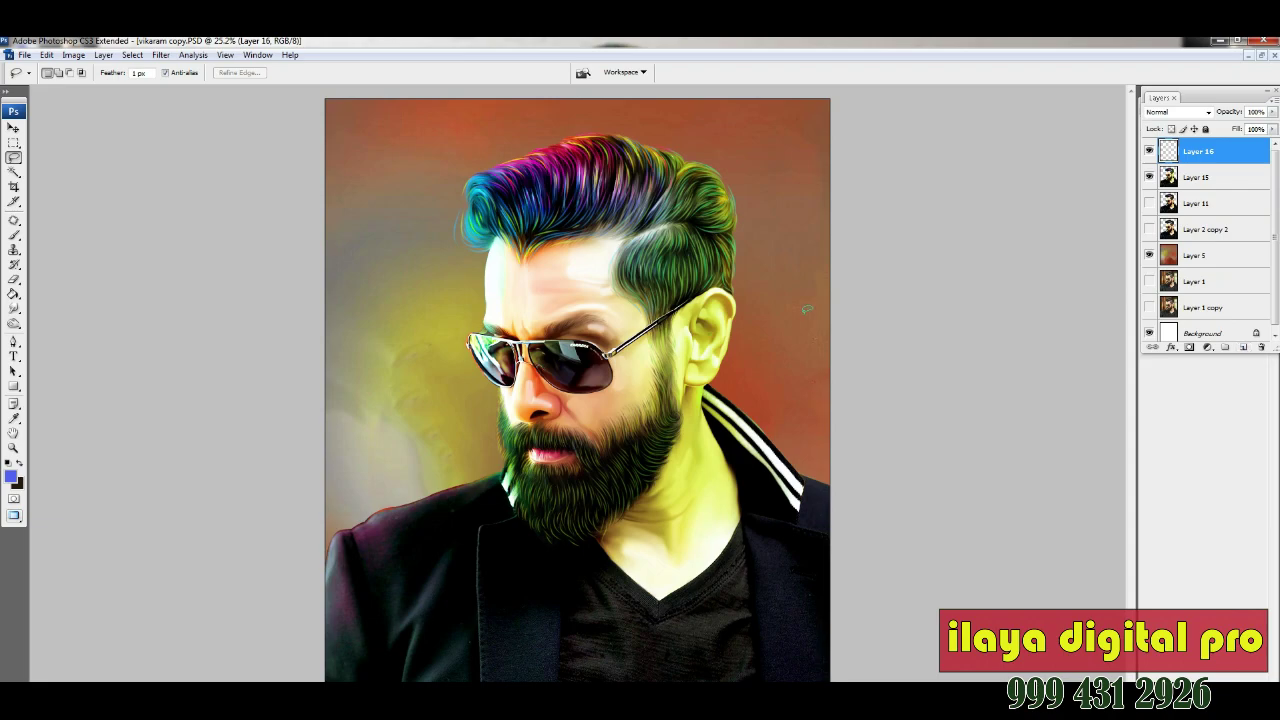
key("ctrl+shift+alt+n")
key("ctrl+bracketleft")
key("ctrl+bracketleft")
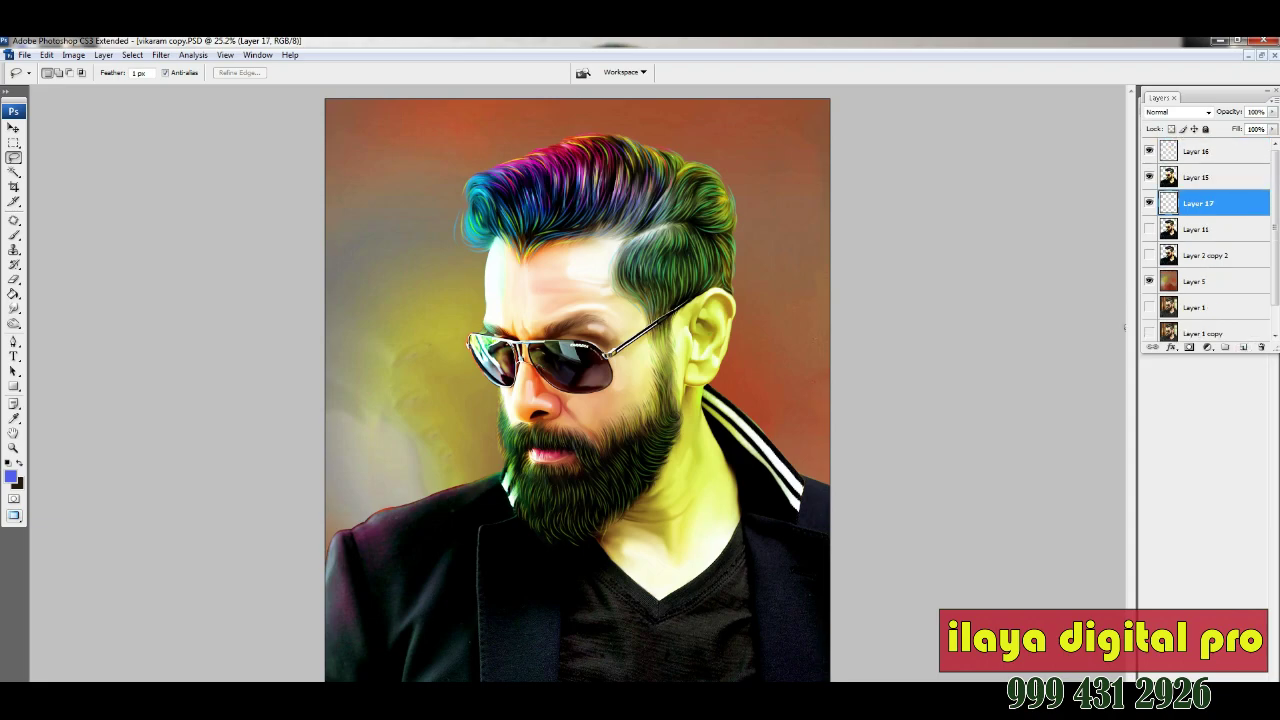
- Brush thin light-blue flyaway strands around the front edge of the beard and the front curl on Layer 17
key("z")
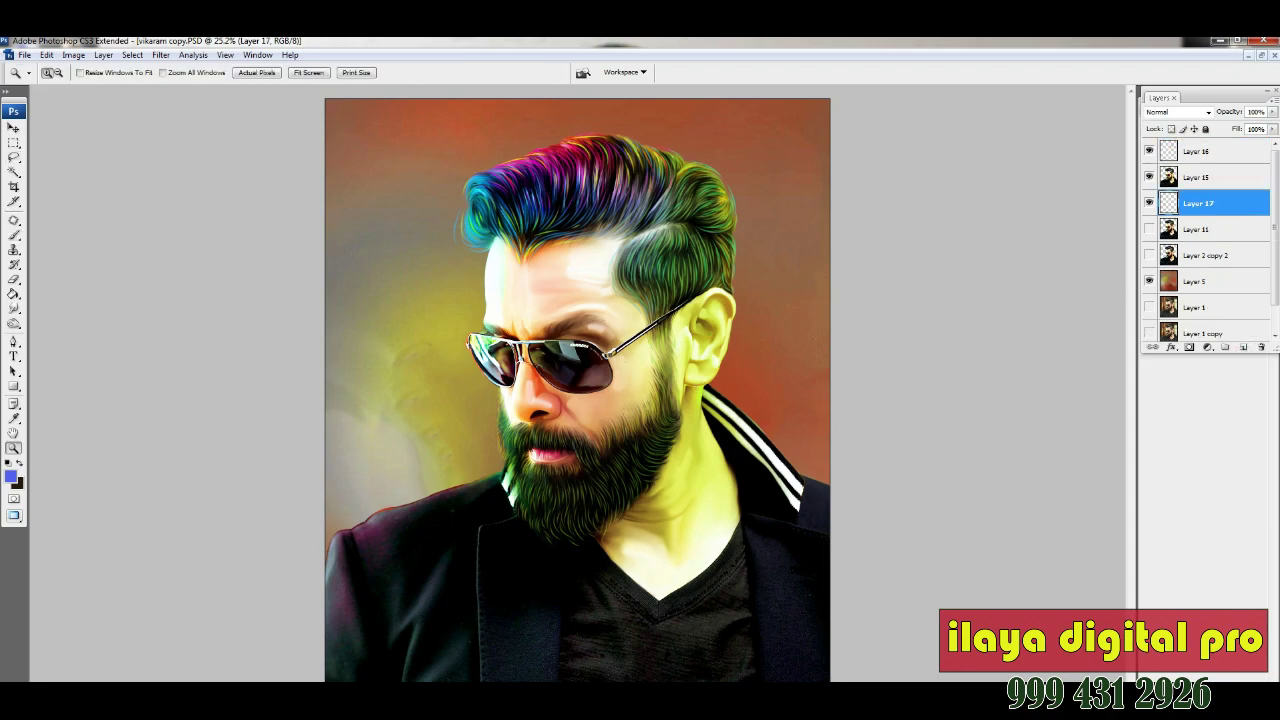
key("ctrl+plus")
key("b")
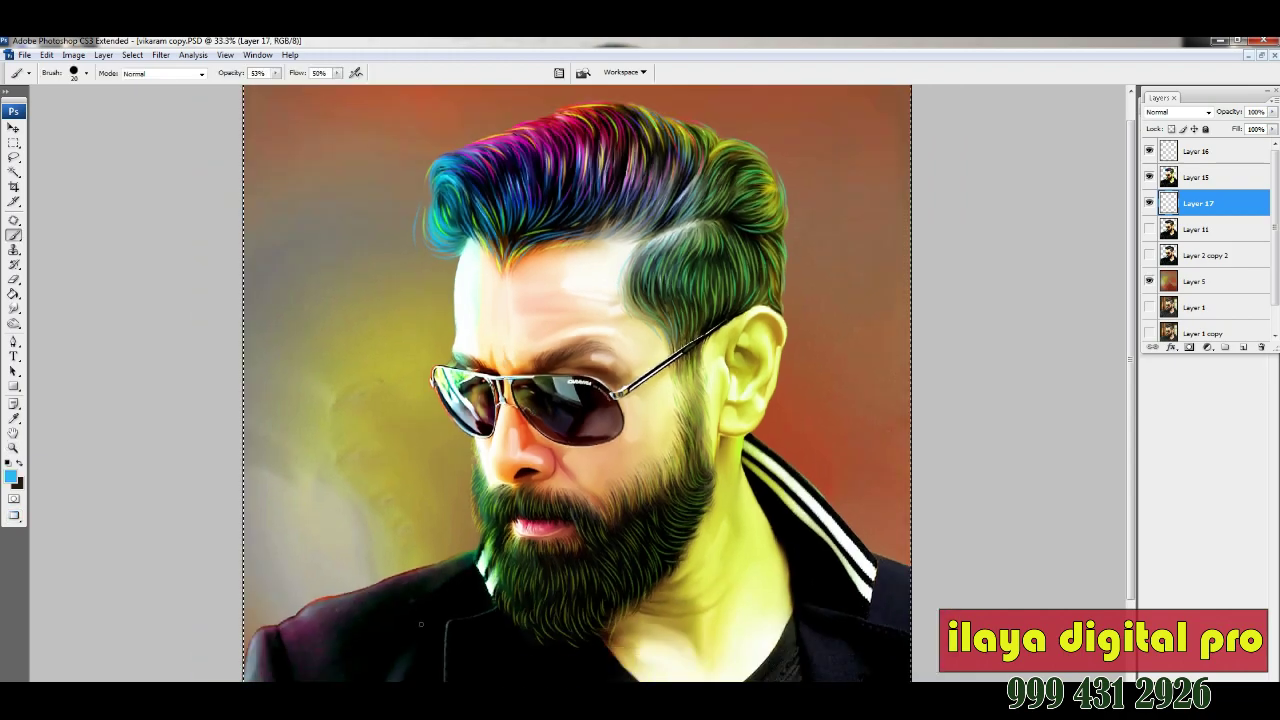
key("ctrl+plus")
key("ctrl+plus")
scroll(350, 376, "down", 4)
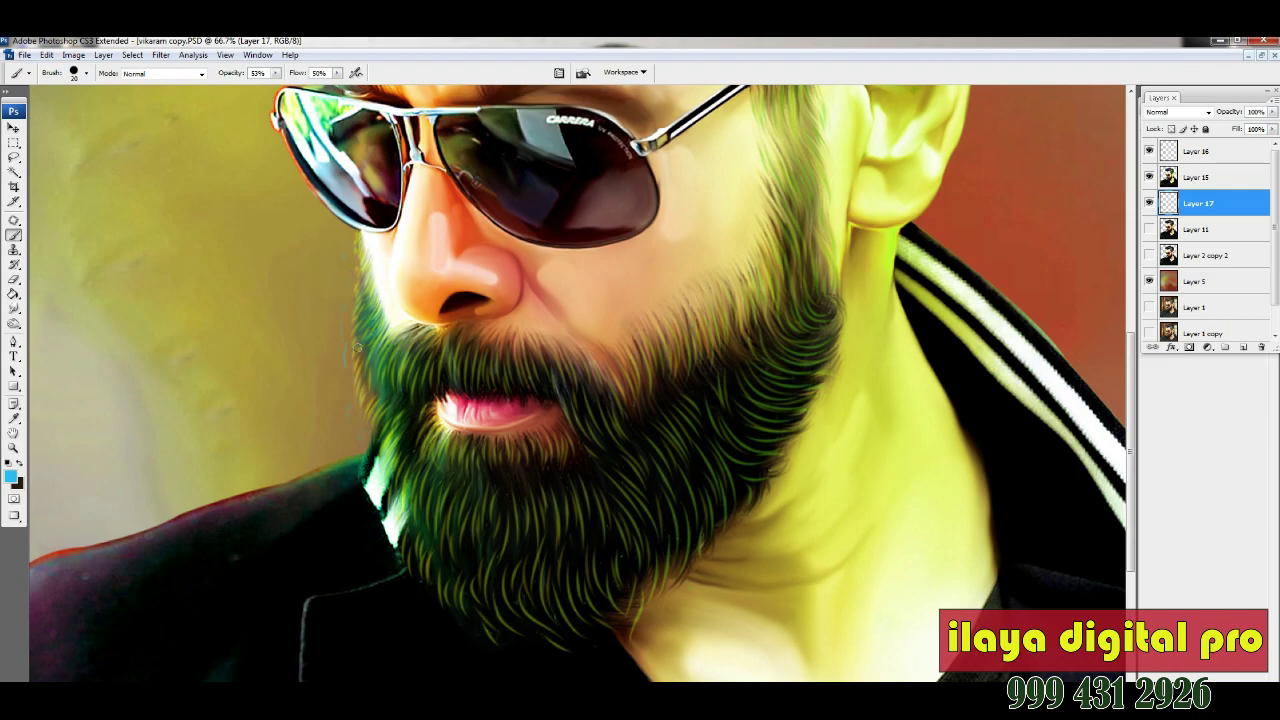
scroll(851, 429, "up", 5)
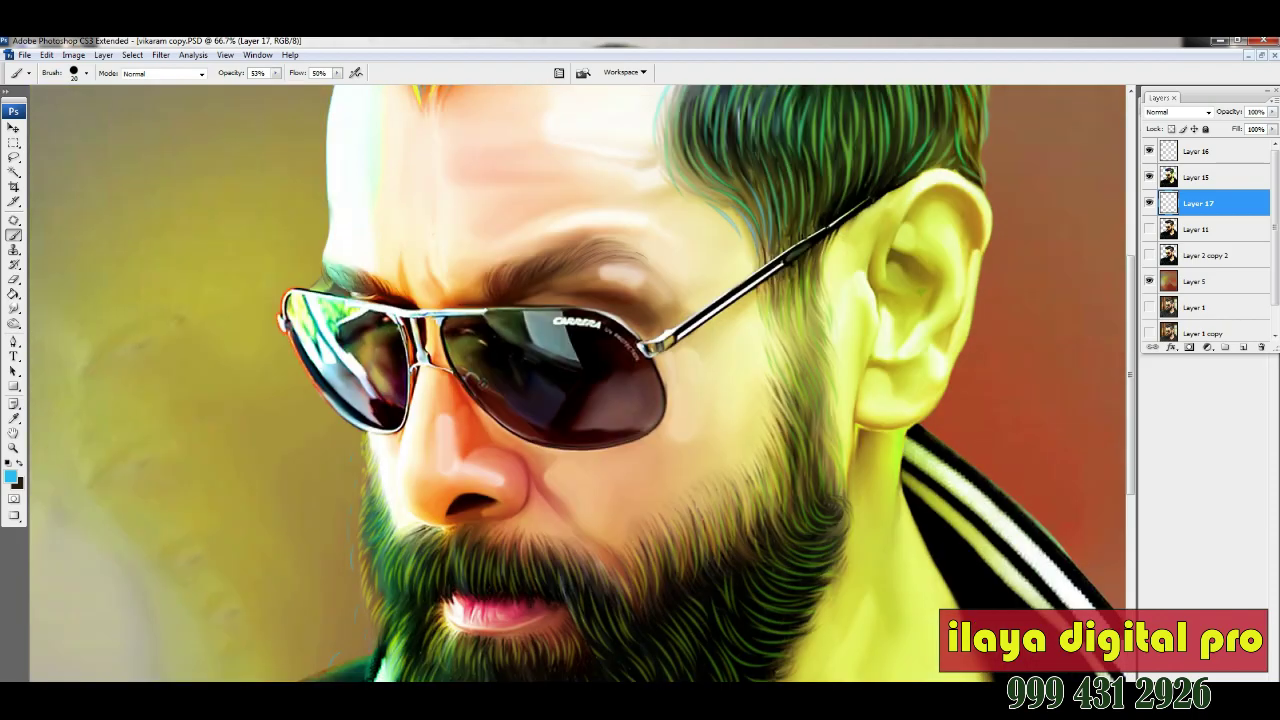
scroll(311, 179, "up", 3)
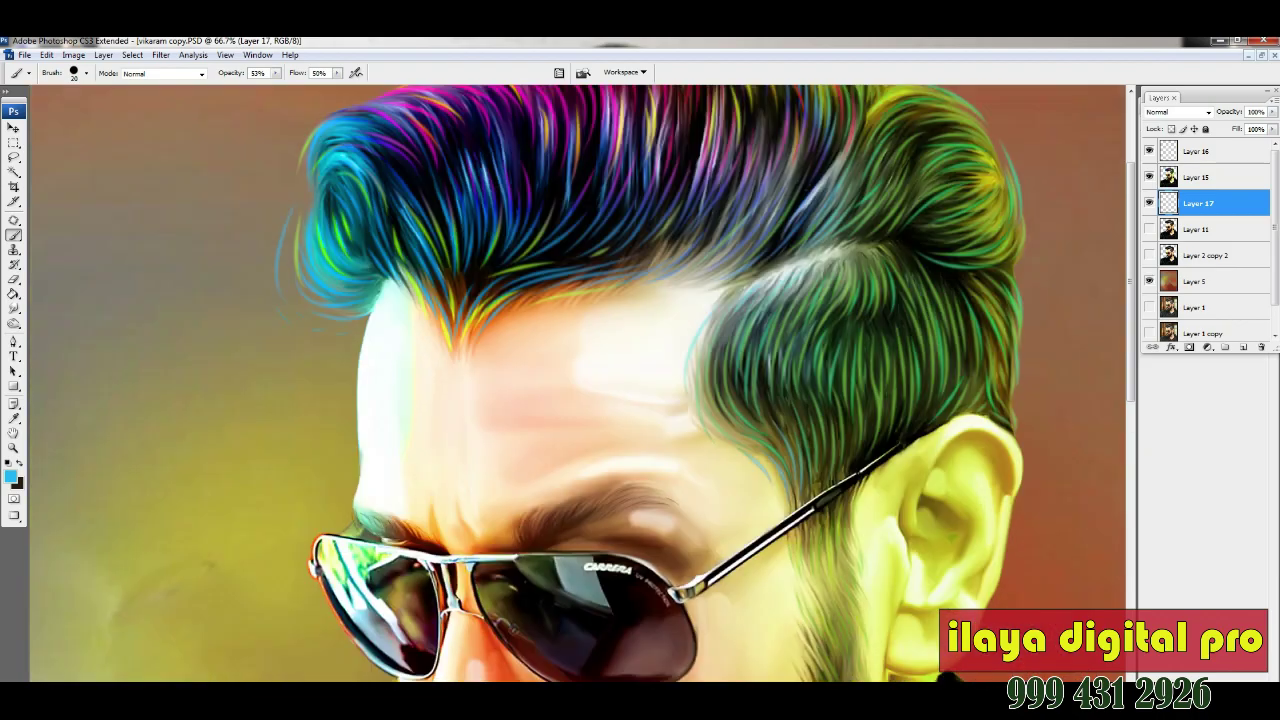
scroll(307, 212, "up", 3)
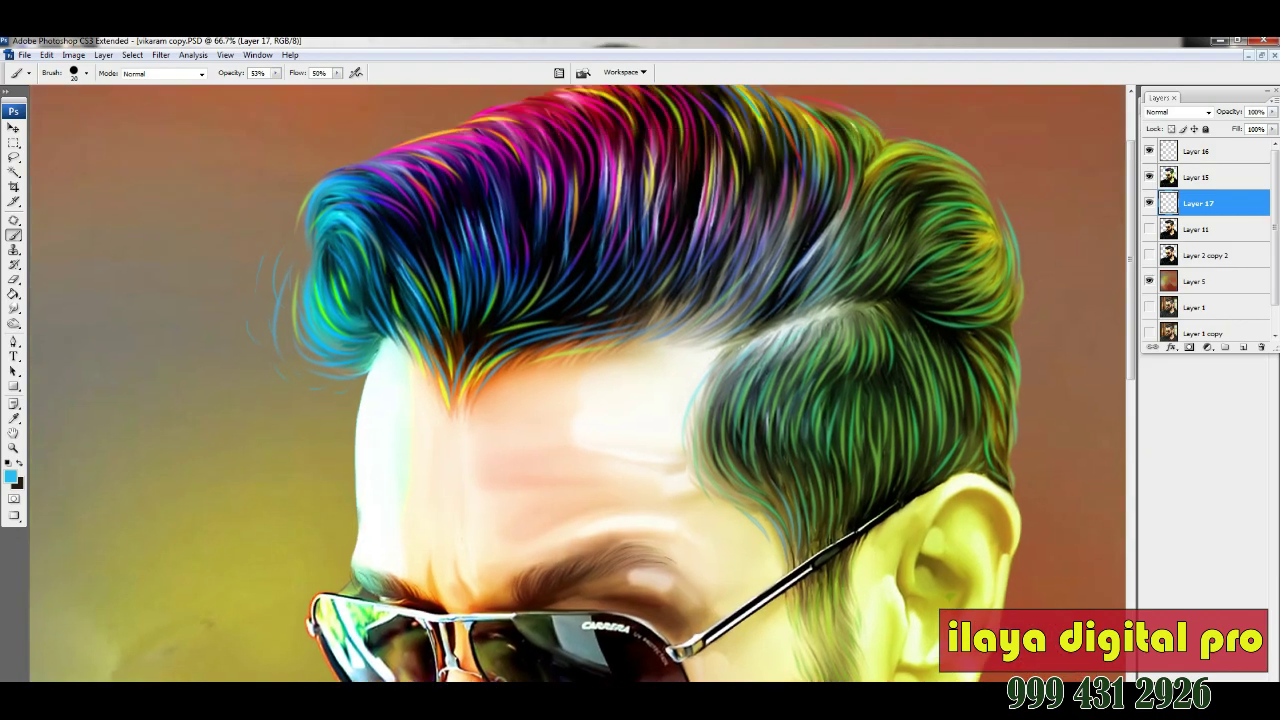
- Change the brush colour to magenta and add loose strands above the top outline of the hair
left_click(12, 477)
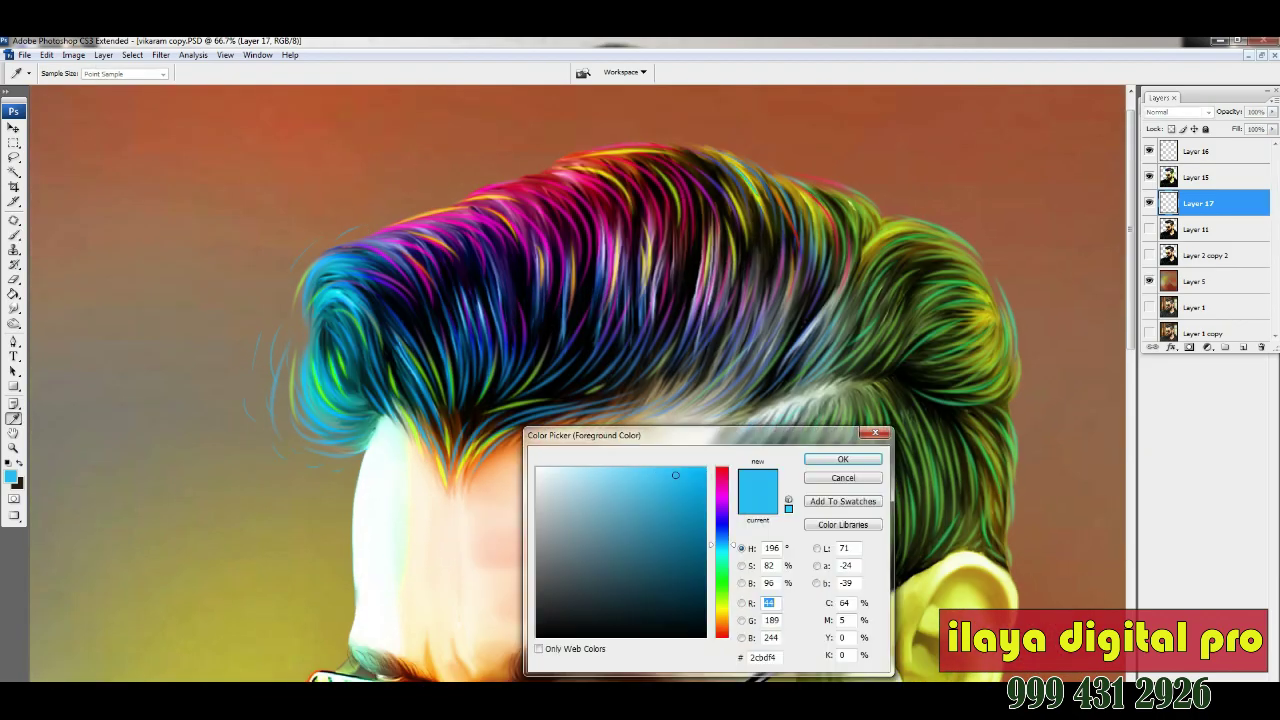
left_click(684, 487)
key("Return")
key("b")
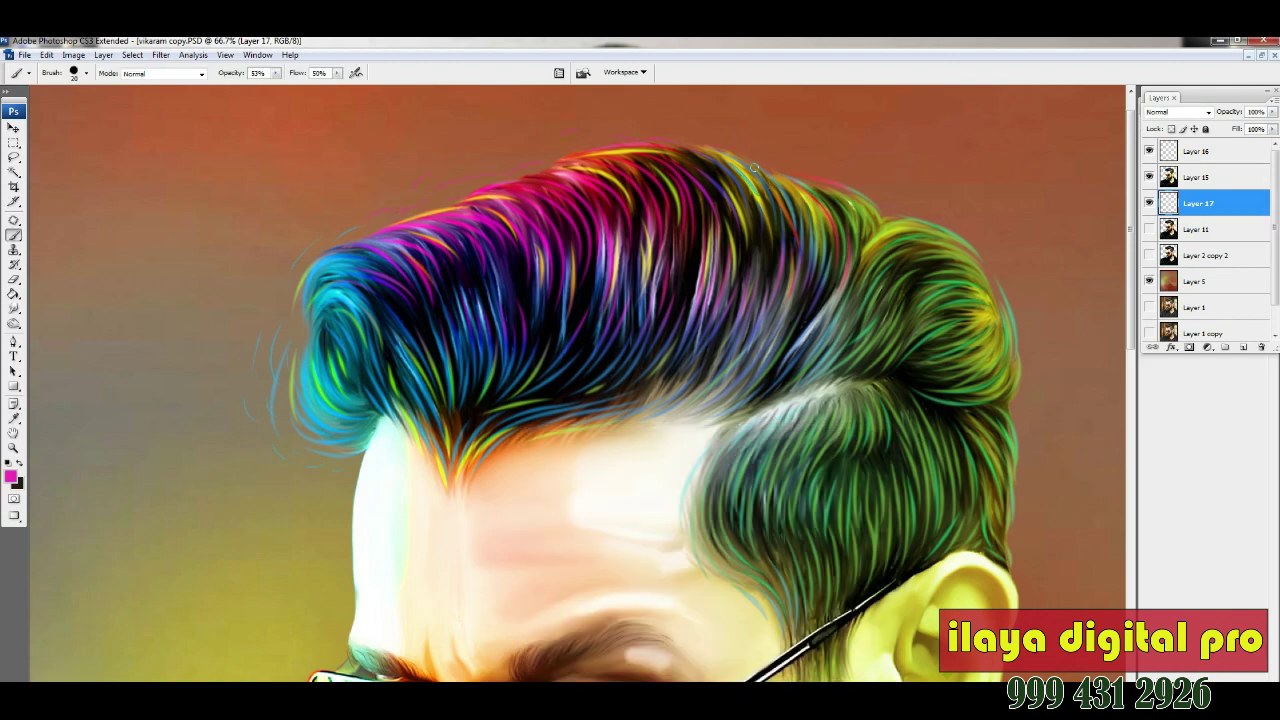
- Change the brush colour to yellow-green and paint flyaway strands around the crown, back of the head and front curl
left_click(12, 477)
left_click(712, 590)
key("Return")
left_click_drag(812, 171, 834, 180)
left_click_drag(990, 240, 1014, 370)
left_click_drag(1014, 418, 1021, 551)
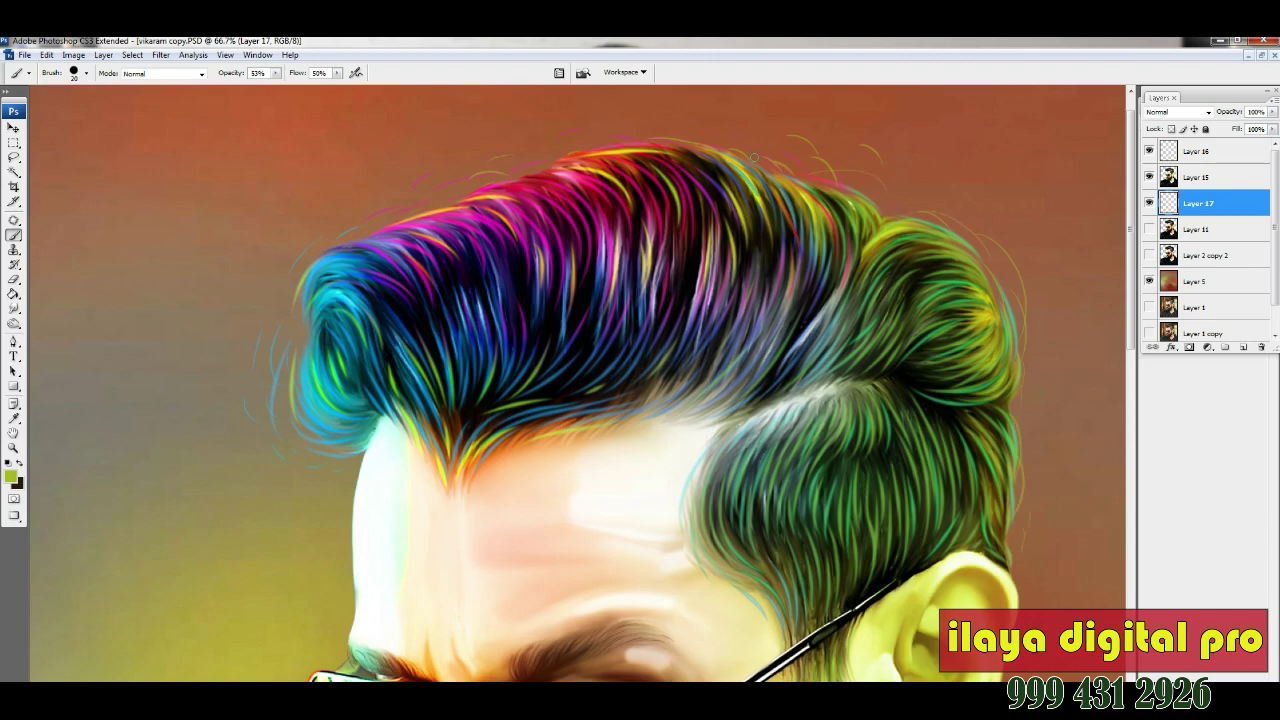
left_click_drag(255, 421, 330, 446)
left_click_drag(827, 533, 682, 278)
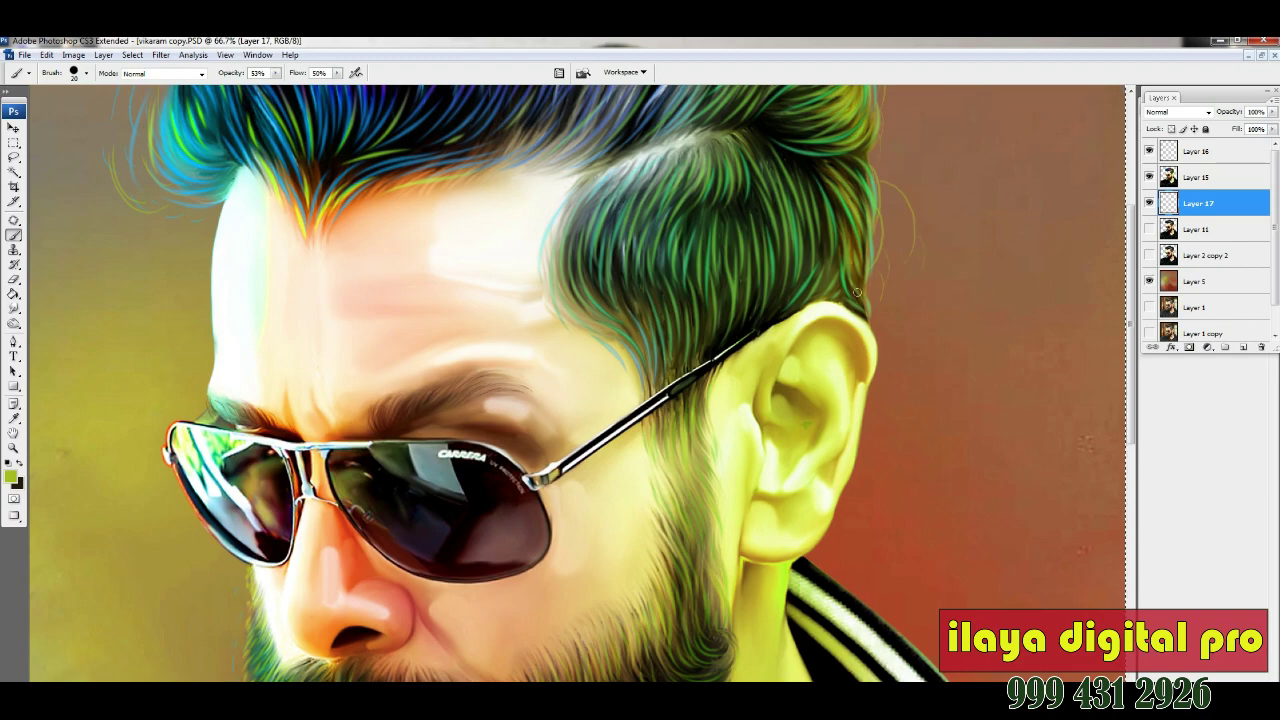
- Paint yellow-green strands over the side and top hair on Layer 16
left_click(1198, 151)
left_click_drag(568, 300, 572, 242)
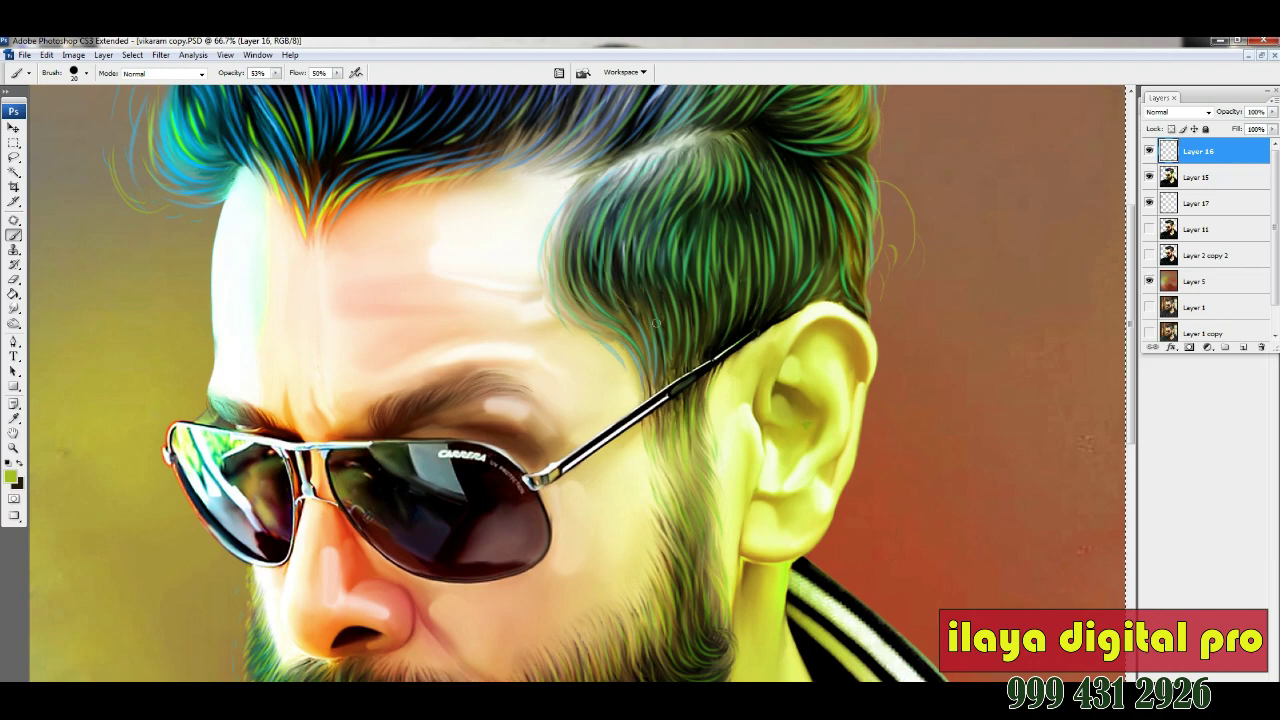
mouse_move(736, 332)
left_mouse_down()
mouse_move(730, 252)
mouse_move(766, 234)
left_mouse_up()
left_click_drag(792, 294, 788, 244)
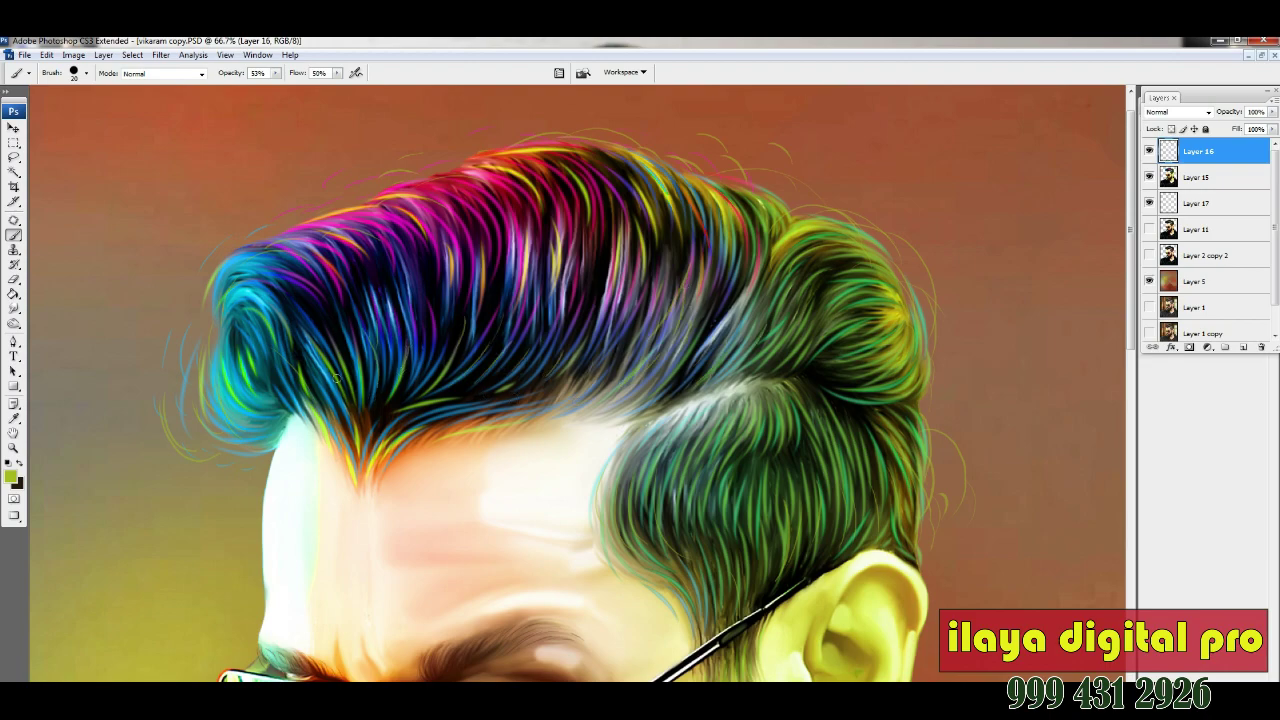
- Change the brush colour to magenta and add strands over the side hair on Layer 16
left_click(11, 475)
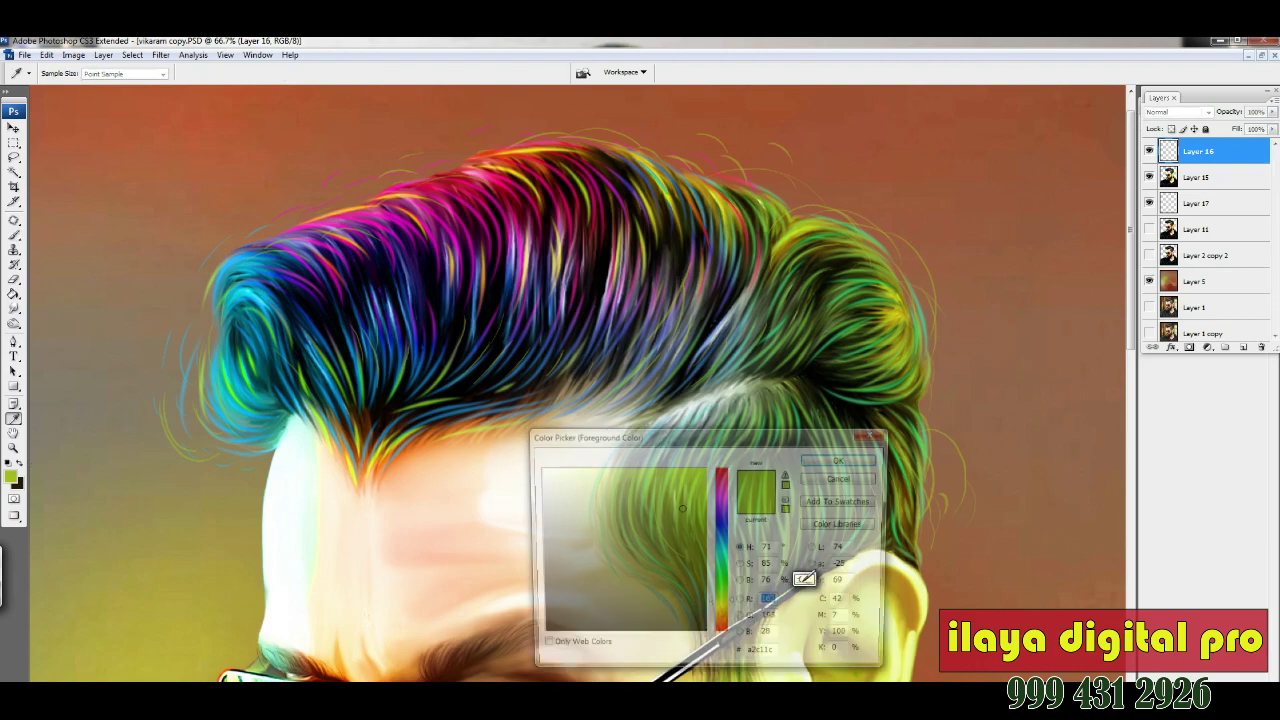
left_click(804, 578)
key("Return")
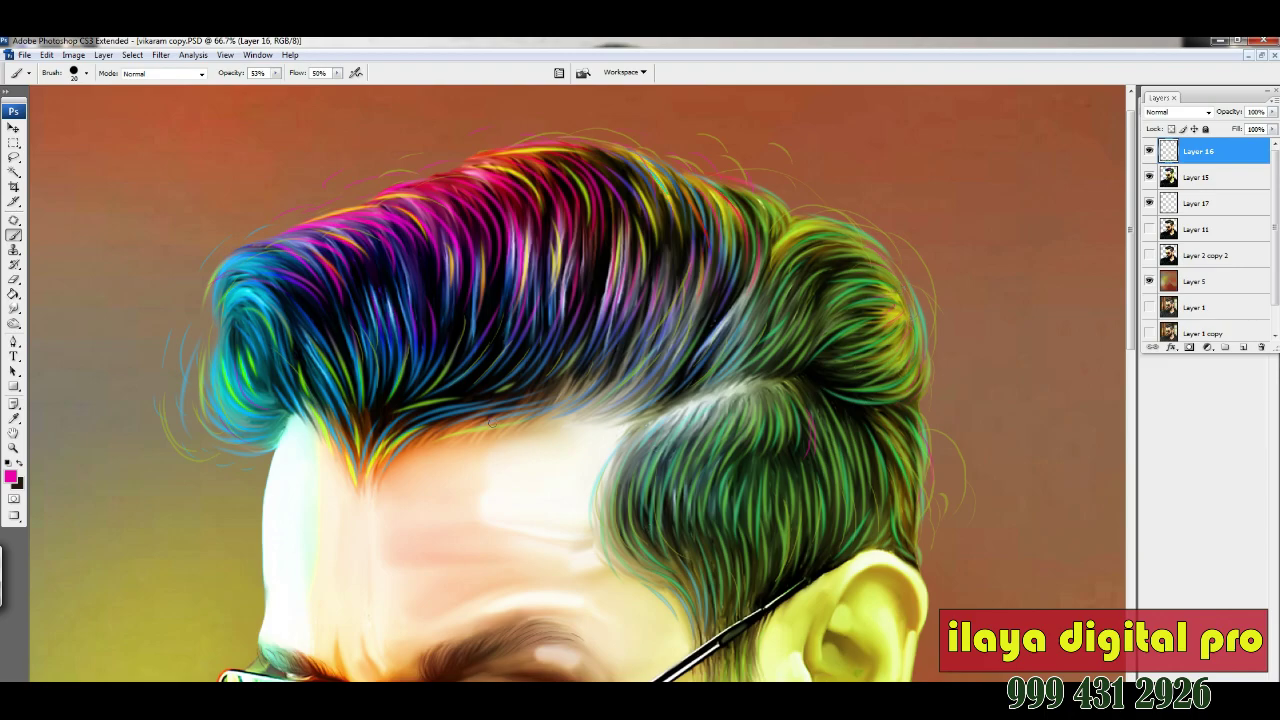
- Switch the brush to white at 24% flow and paint fine strands over the lower beard on Layer 16
scroll(603, 492, "down", 5)
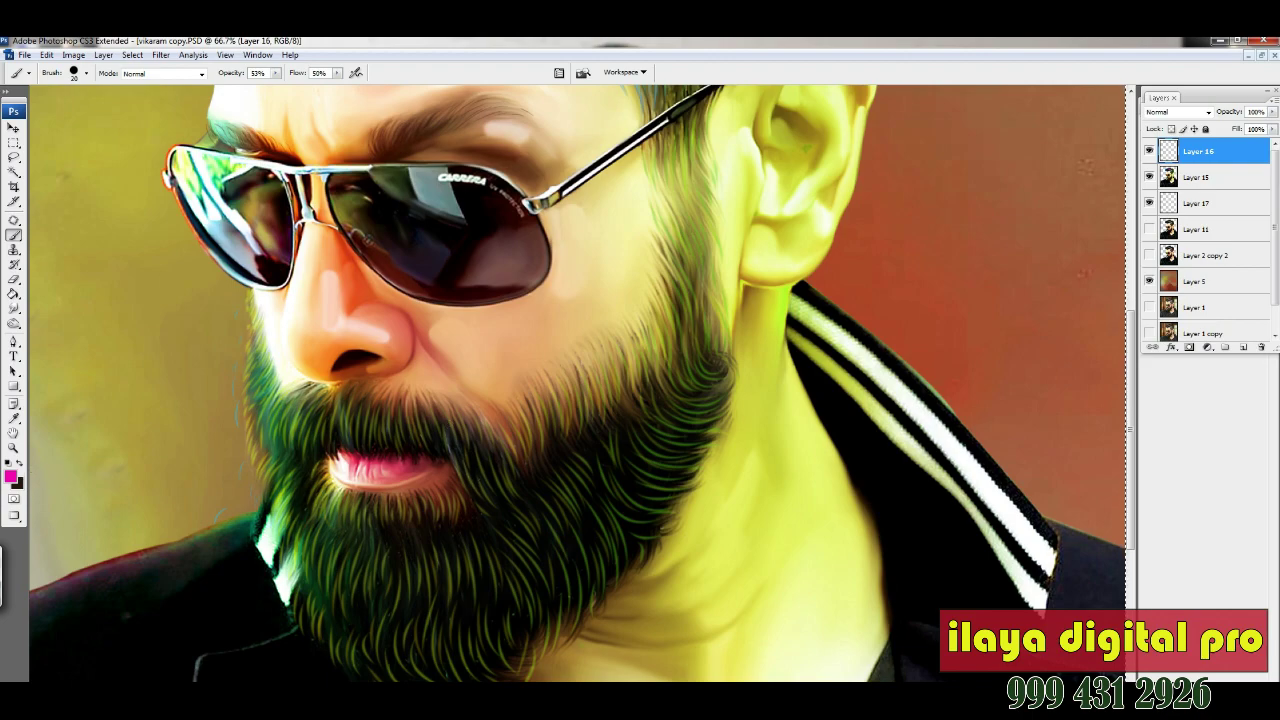
left_click(11, 476)
left_click(829, 457)
left_click(337, 73)
left_click(445, 424)
left_click_drag(408, 578, 411, 608)
left_click_drag(318, 588, 322, 624)
left_click_drag(360, 600, 362, 636)
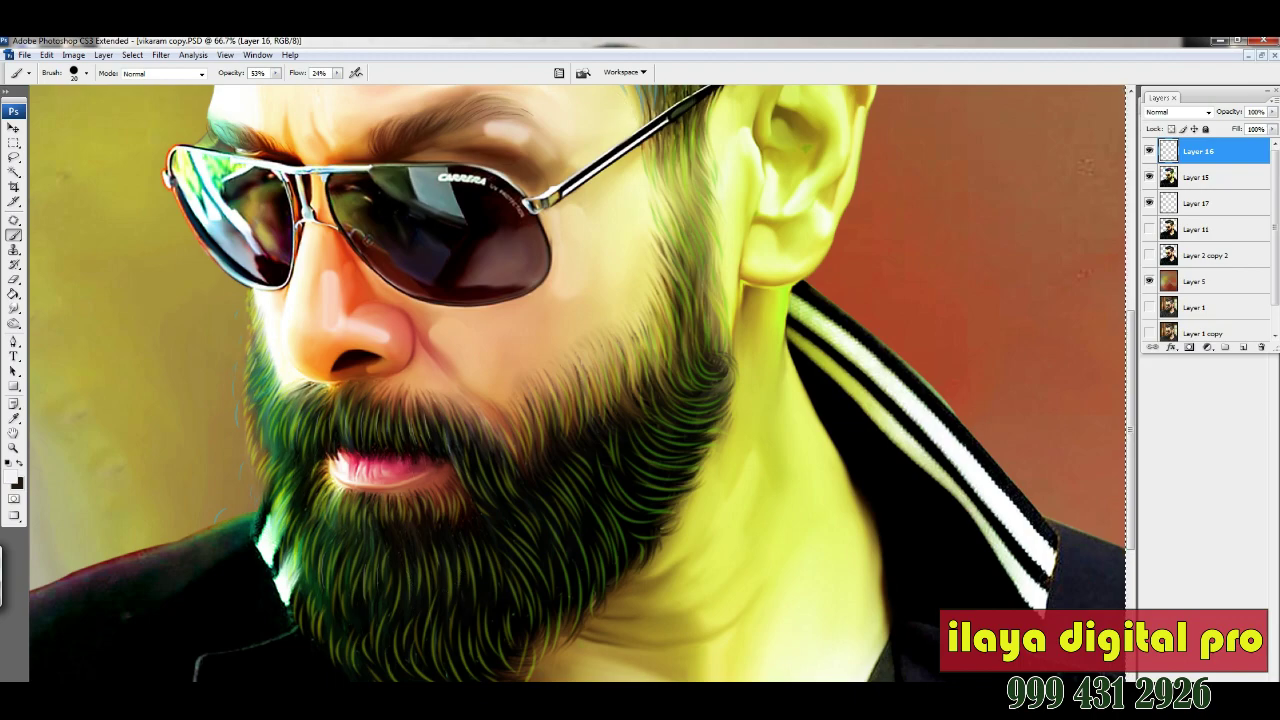
key("shift+b")
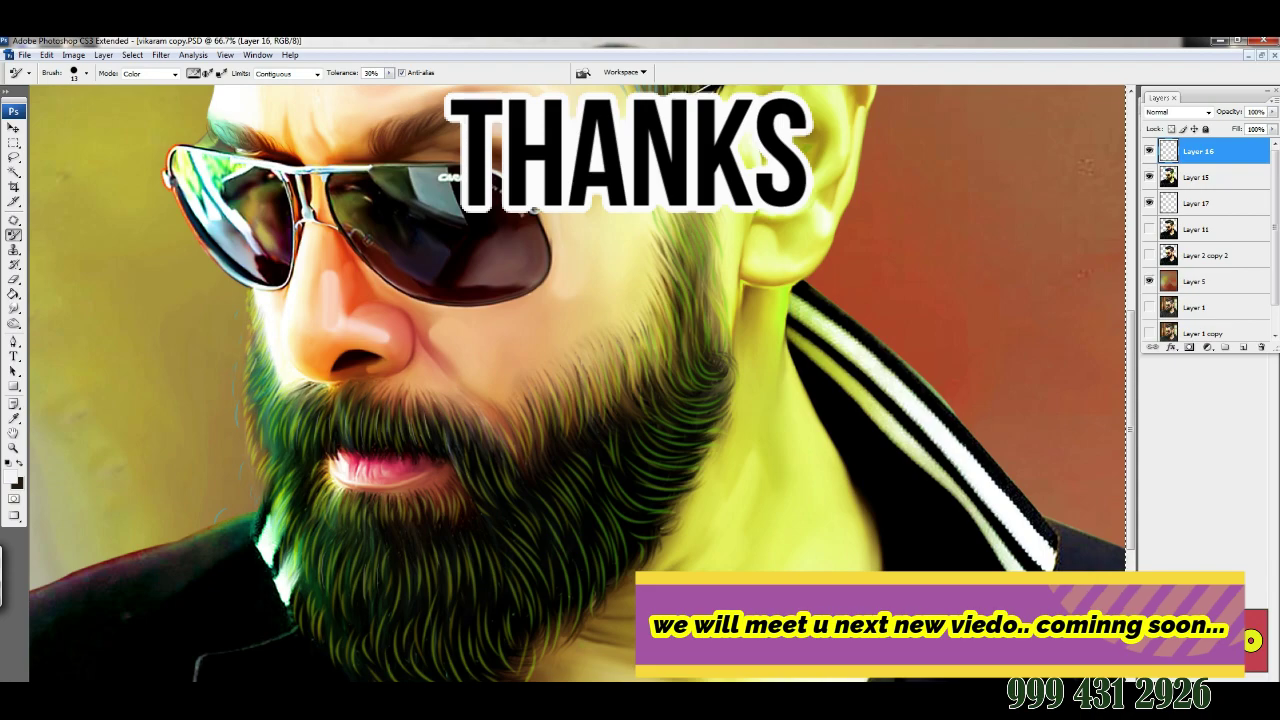
left_click_drag(14, 234, 60, 236)
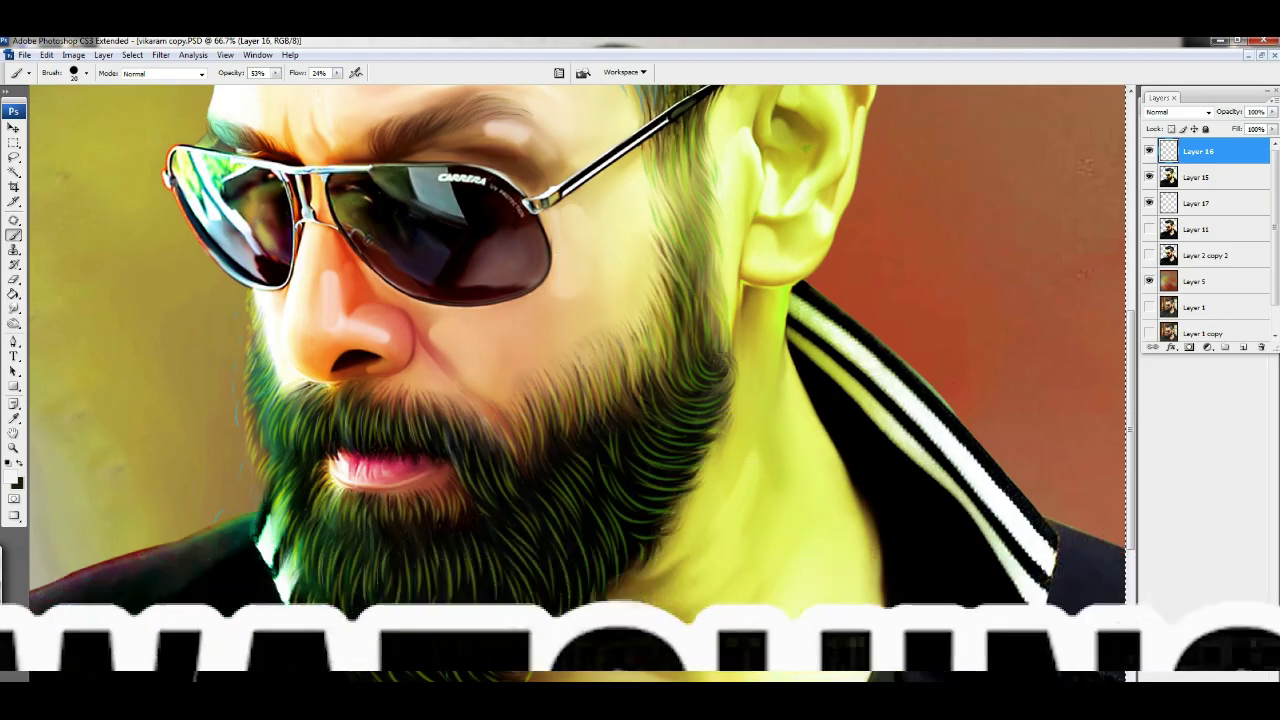